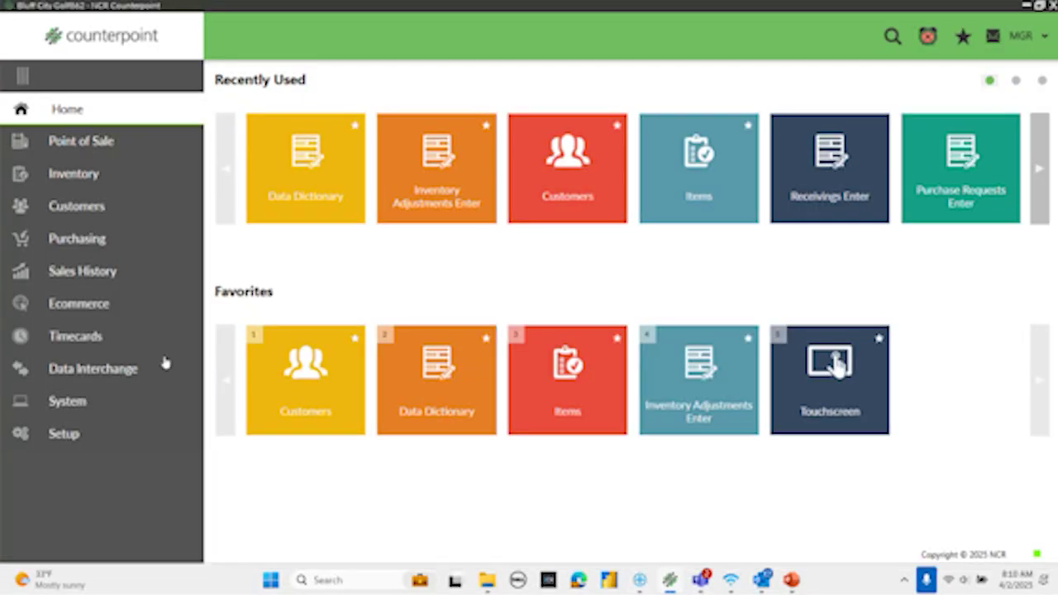
# - Open the Customers maintenance form and display the first customer record
pyautogui.click(305, 401)
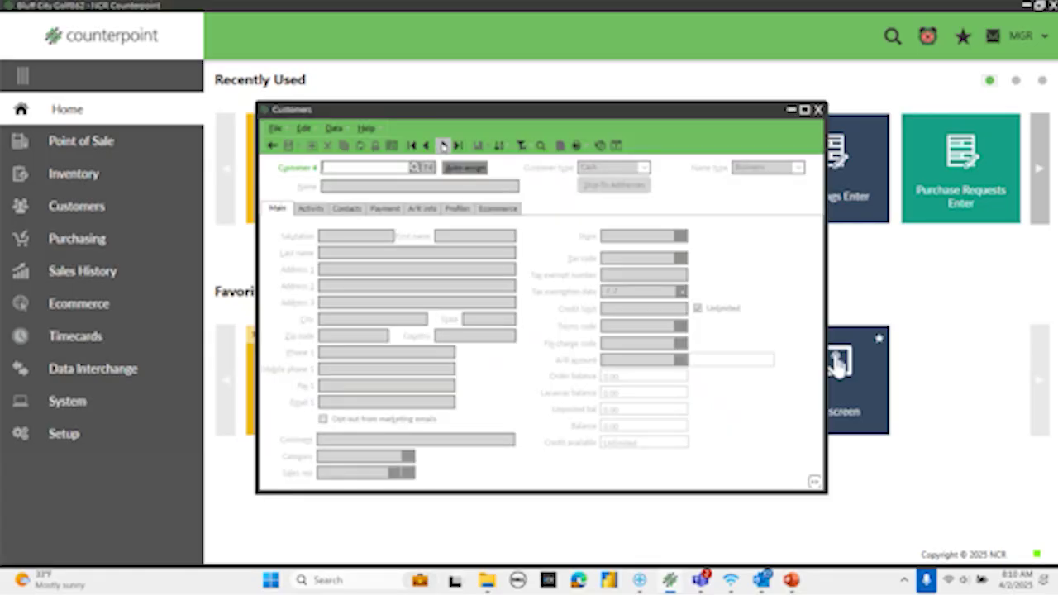
pyautogui.click(441, 153)
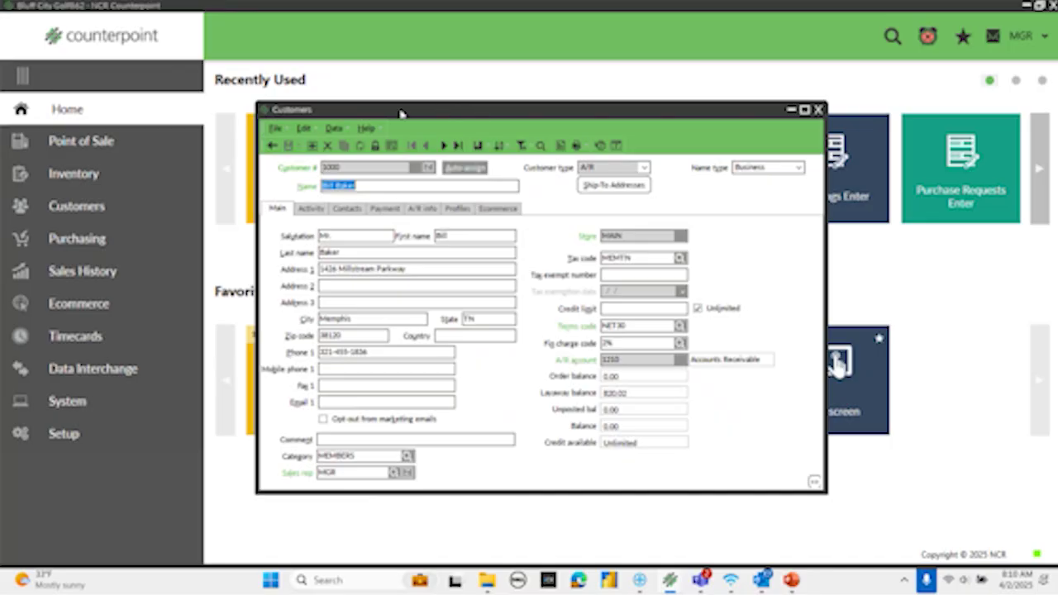
# - Switch the customer form to Labels as FieldNames/ControlNames, showing names like adrs_1 and cust_typ
pyautogui.rightClick(467, 114)
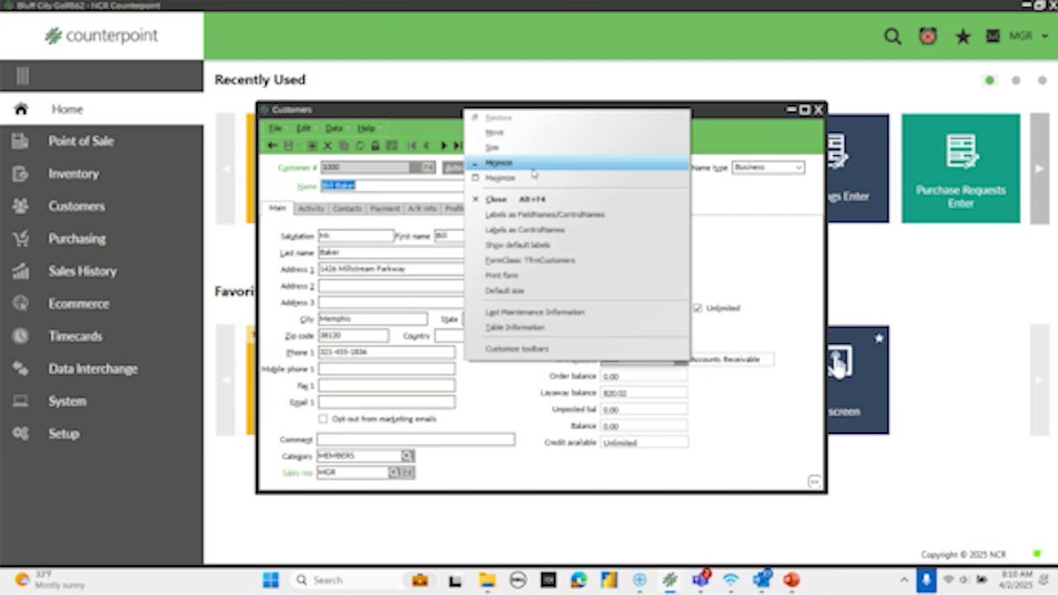
pyautogui.click(535, 216)
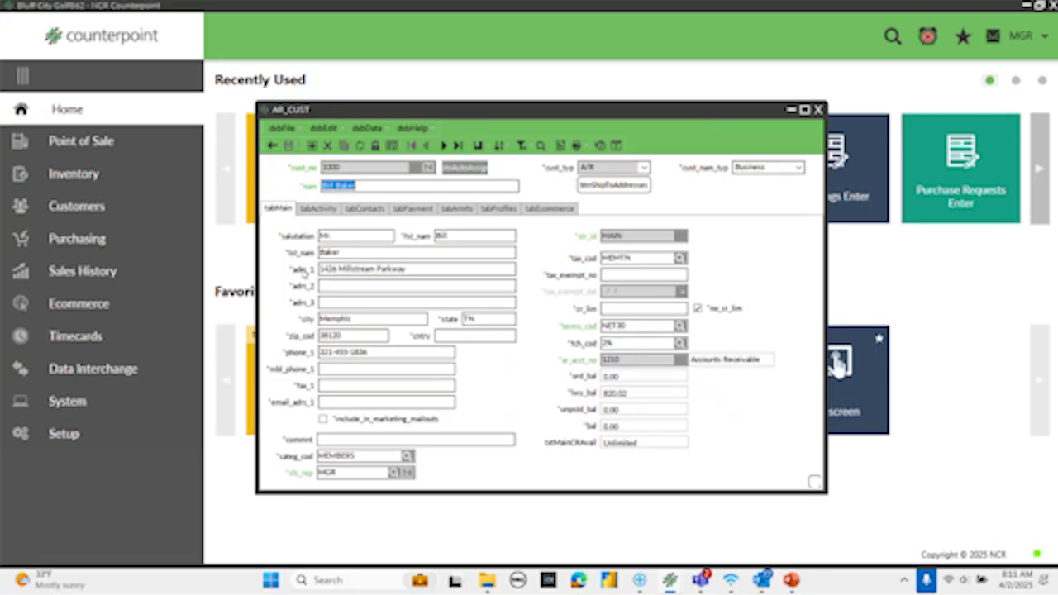
# - Close the AR_CUST form and open the Data Dictionary under Setup > System > Configuration
pyautogui.click(818, 109)
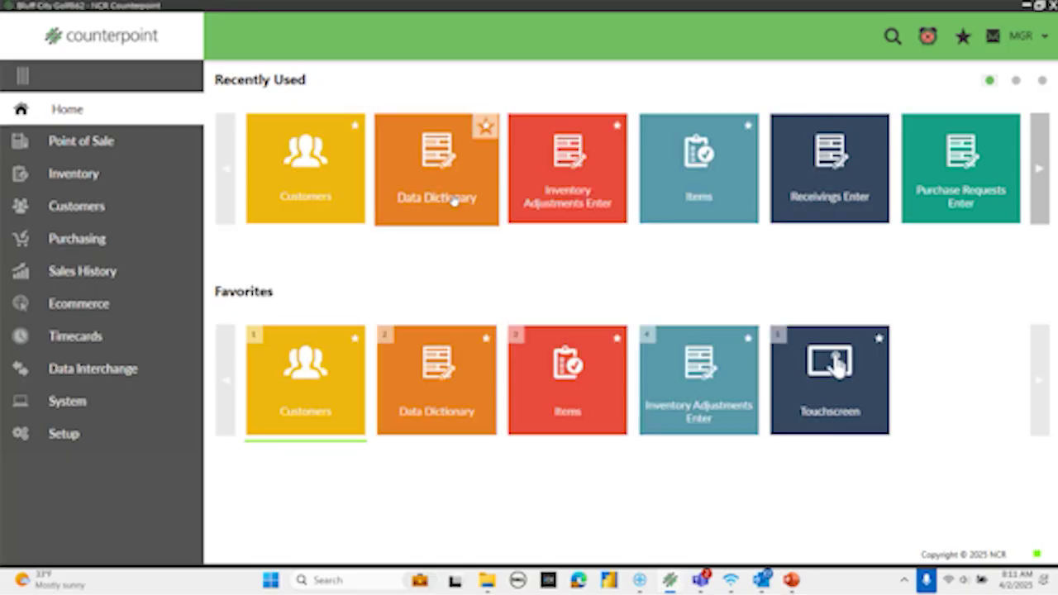
pyautogui.click(58, 431)
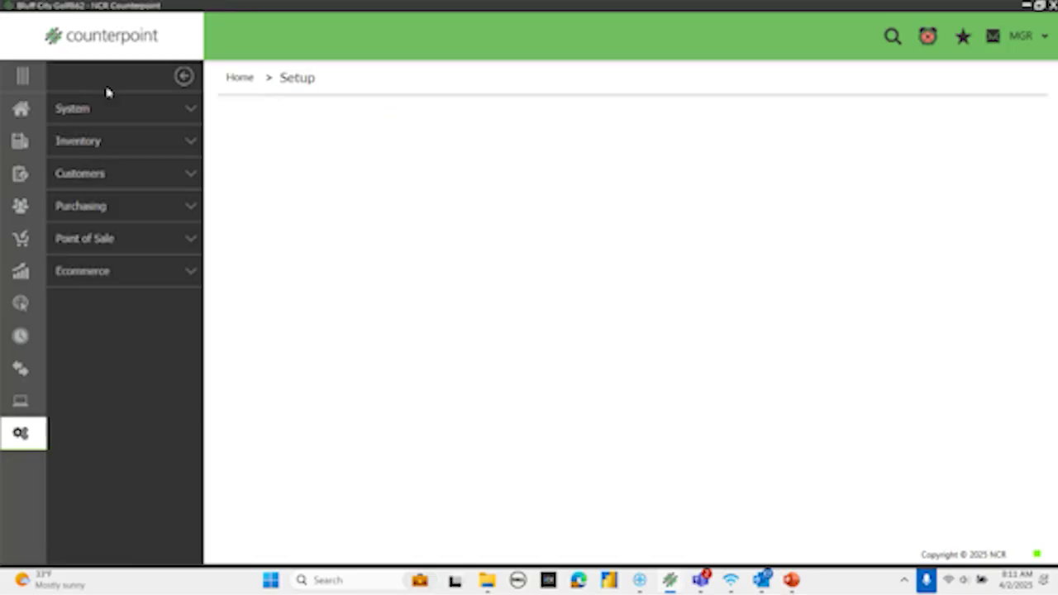
pyautogui.click(96, 110)
pyautogui.click(89, 146)
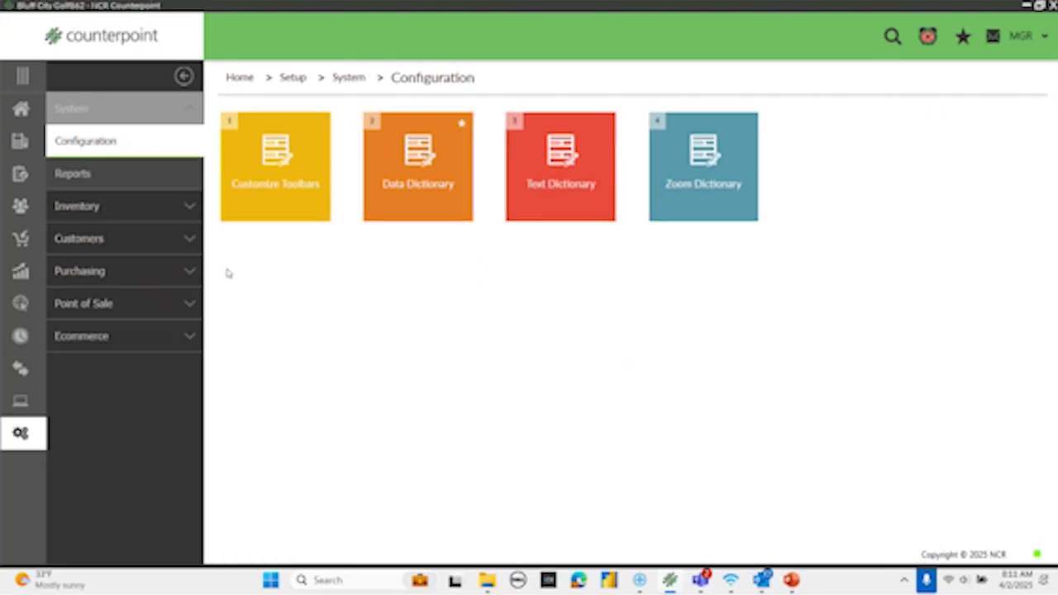
pyautogui.click(419, 200)
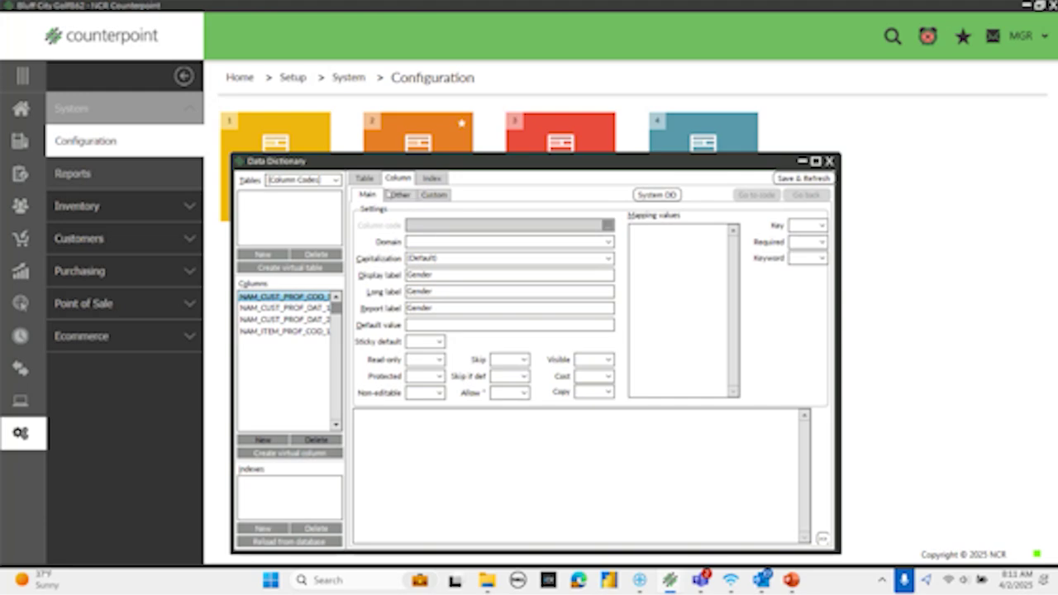
# - Switch to the System DD, limit the Tables list to AR, and view AR_ACU_HIST on the Table tab
pyautogui.moveTo(386, 163)
pyautogui.mouseDown()
pyautogui.moveTo(676, 183)
pyautogui.moveTo(387, 162)
pyautogui.mouseUp()
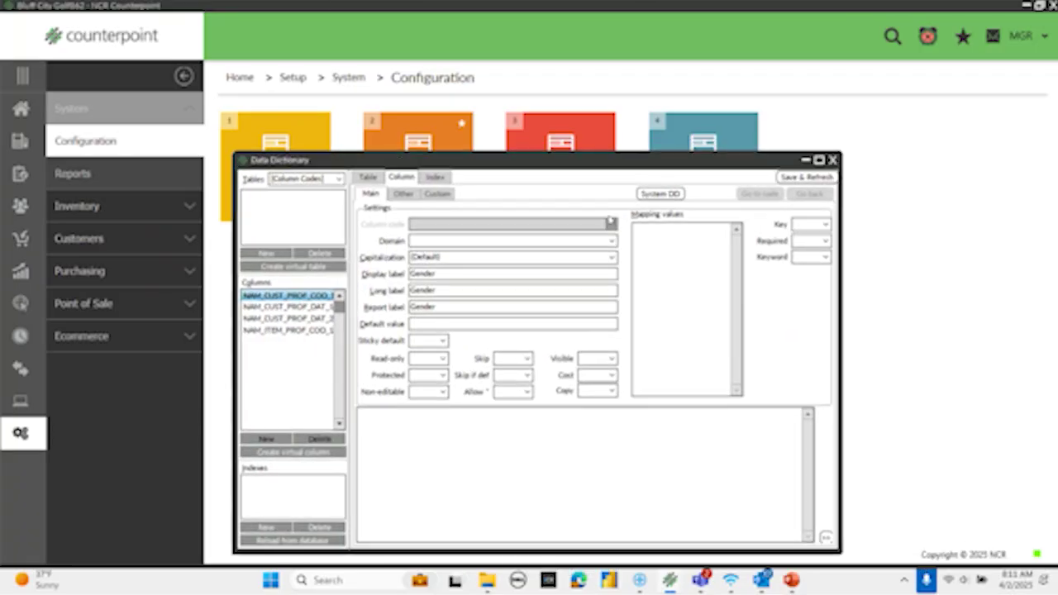
pyautogui.click(659, 193)
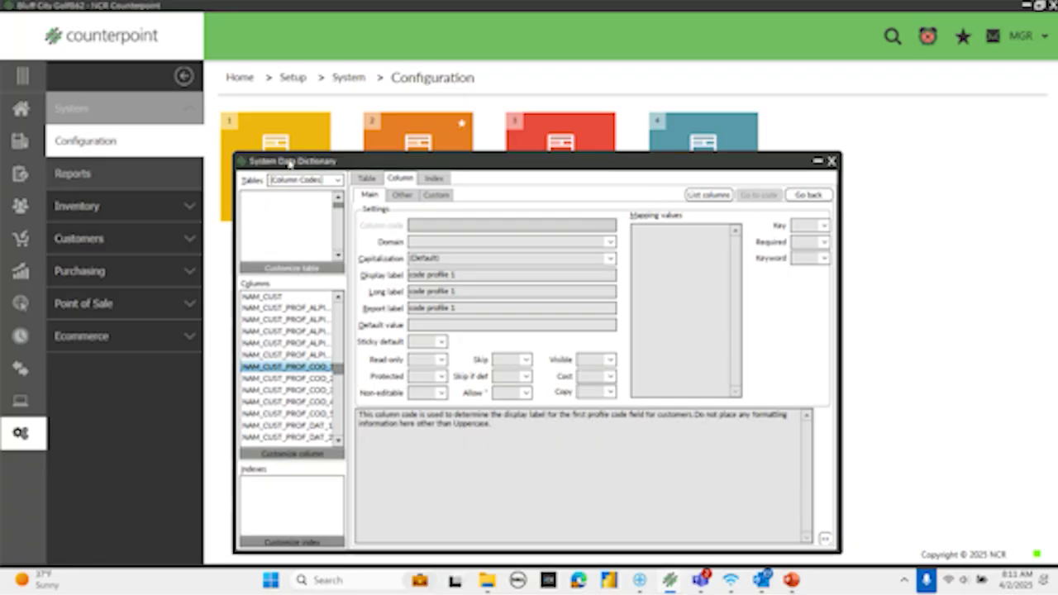
pyautogui.moveTo(462, 165)
pyautogui.mouseDown()
pyautogui.moveTo(626, 224)
pyautogui.moveTo(485, 193)
pyautogui.moveTo(444, 168)
pyautogui.mouseUp()
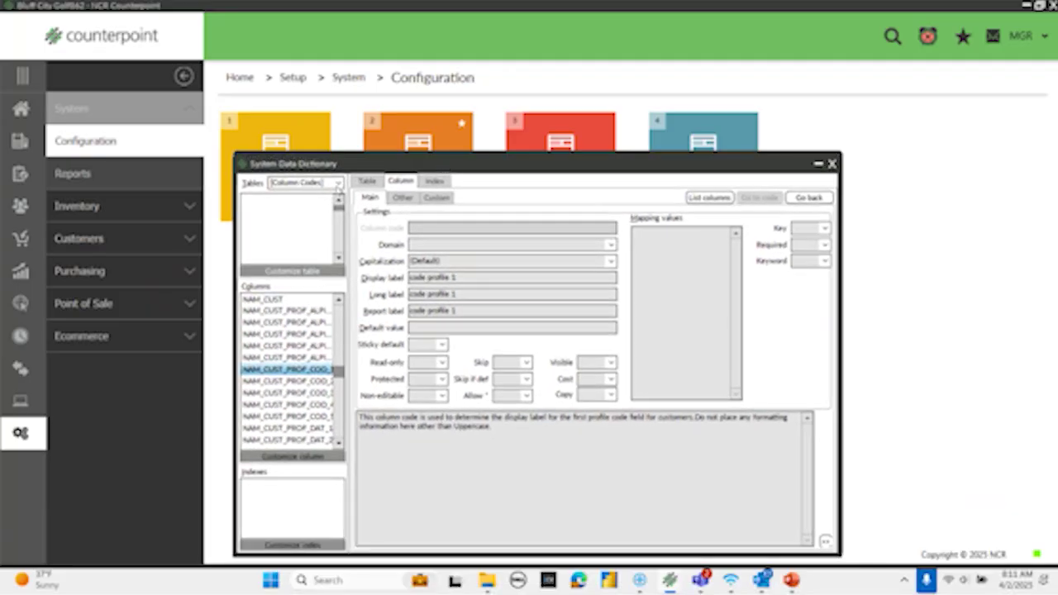
pyautogui.click(338, 183)
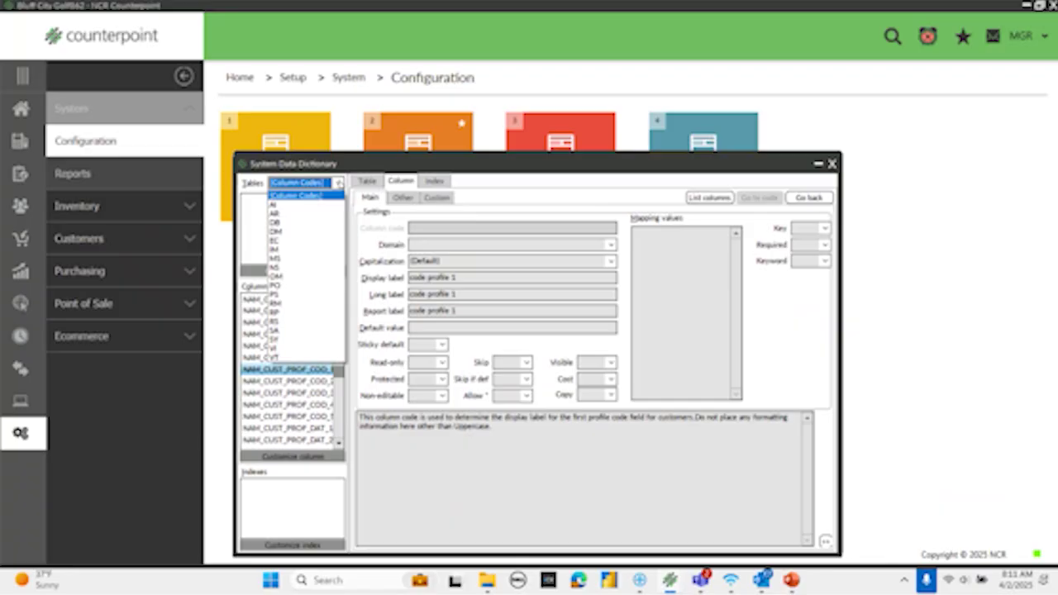
pyautogui.click(283, 215)
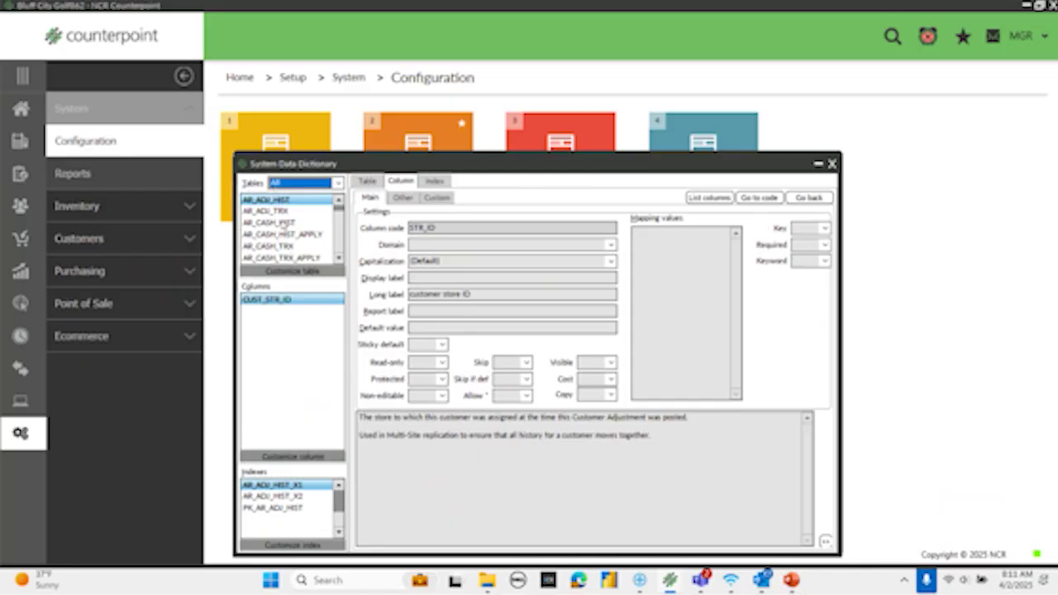
pyautogui.click(268, 201)
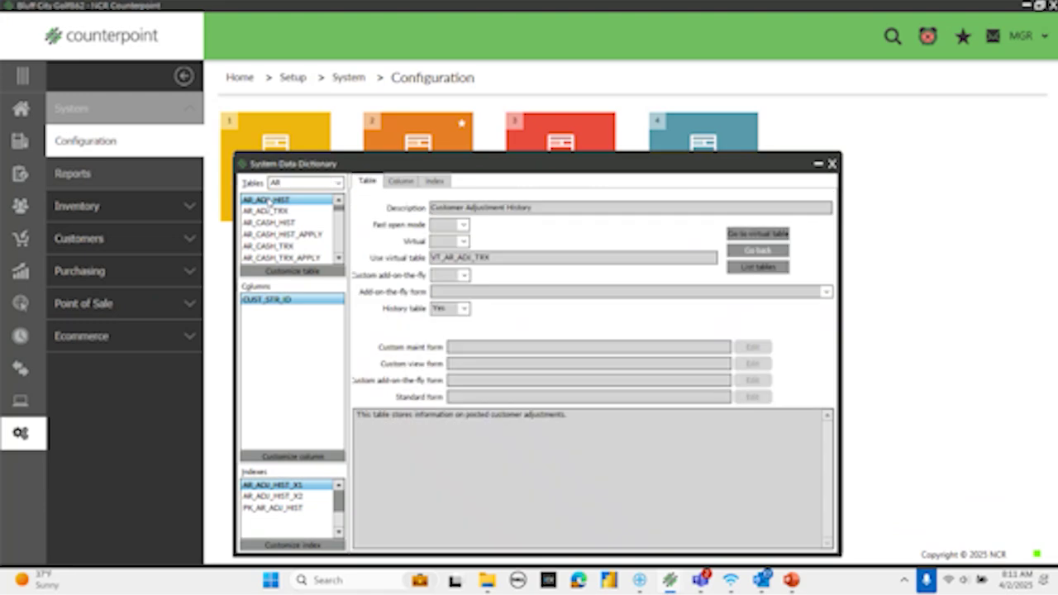
# - Select the AR_CUST table and locate its ADRS_1 column in the Columns list
pyautogui.write('ar')
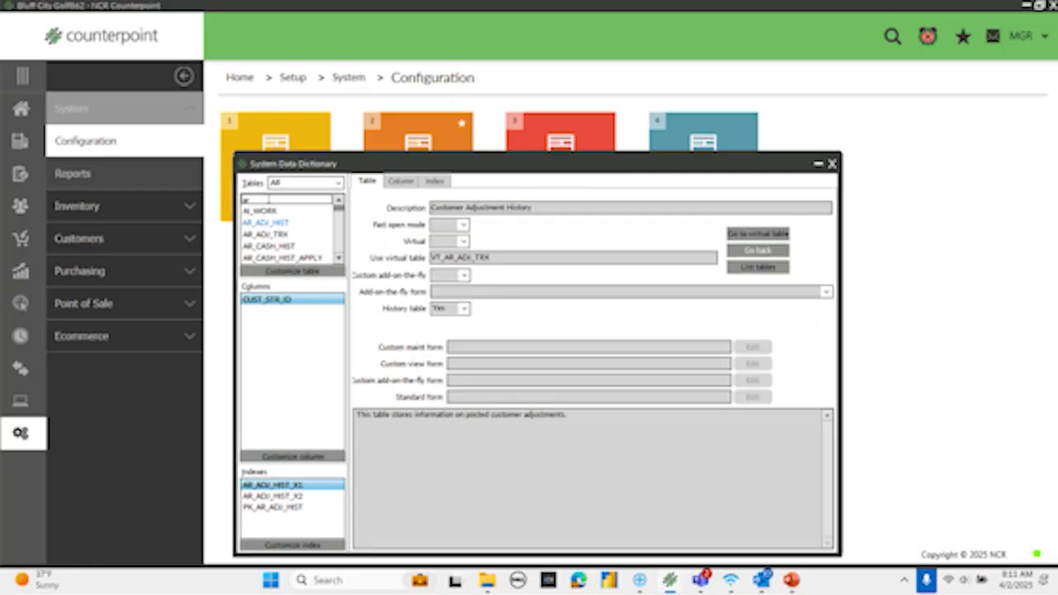
pyautogui.write('_cust')
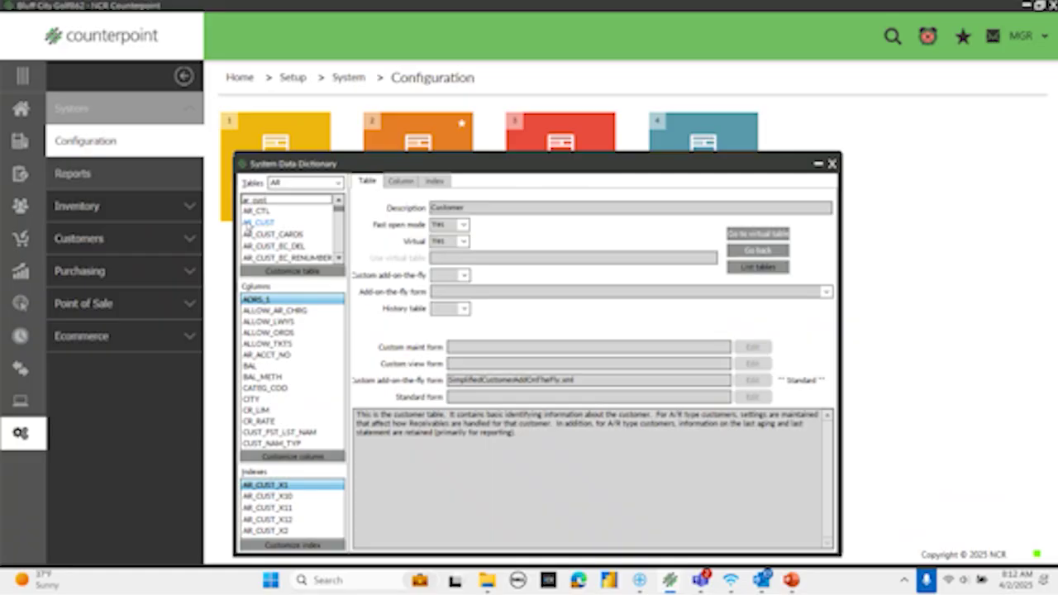
pyautogui.click(248, 223)
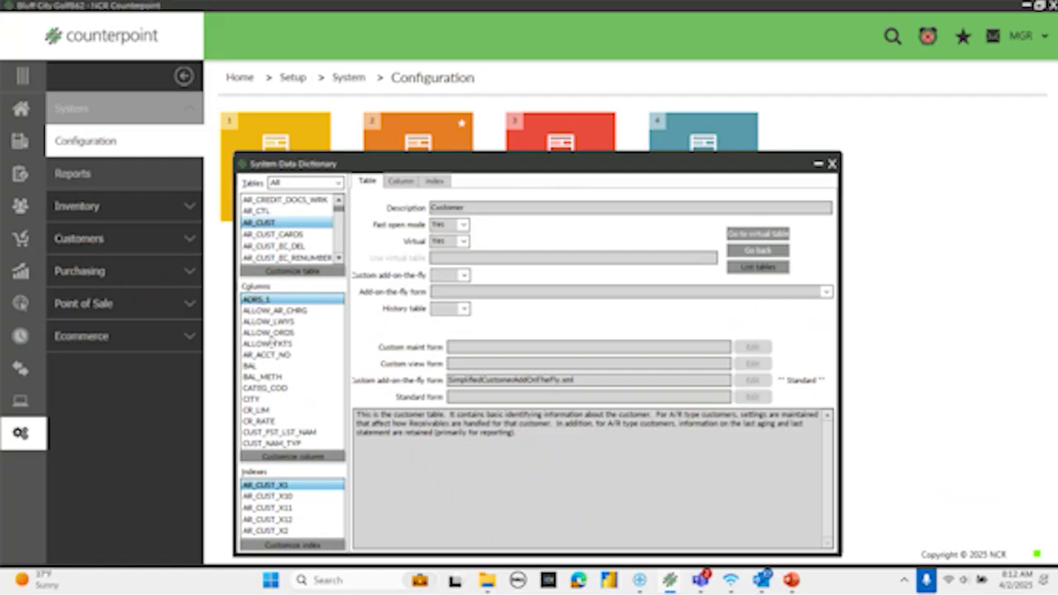
pyautogui.doubleClick(260, 300)
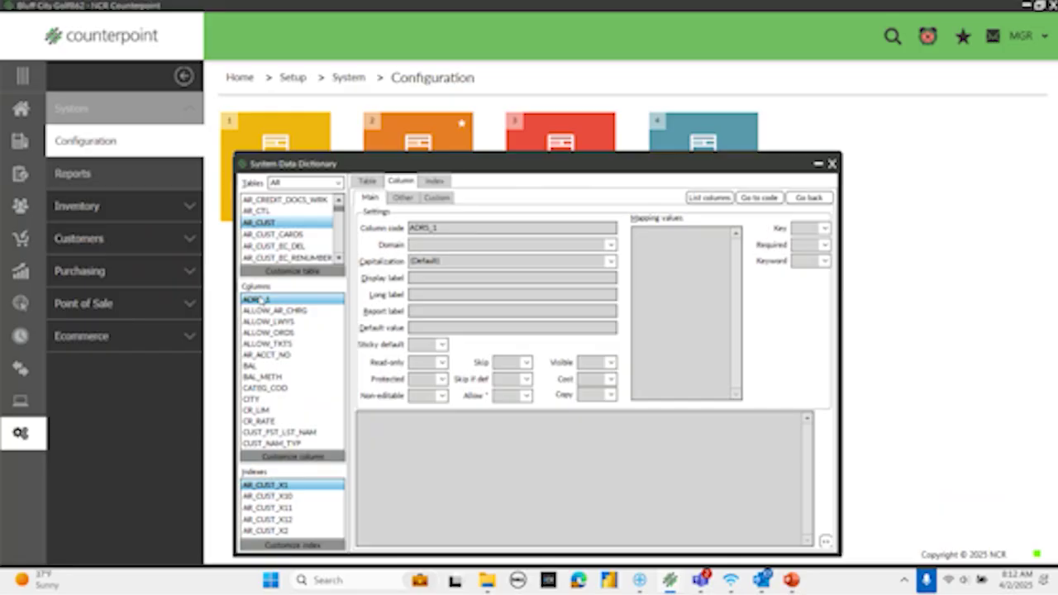
pyautogui.write('phone')
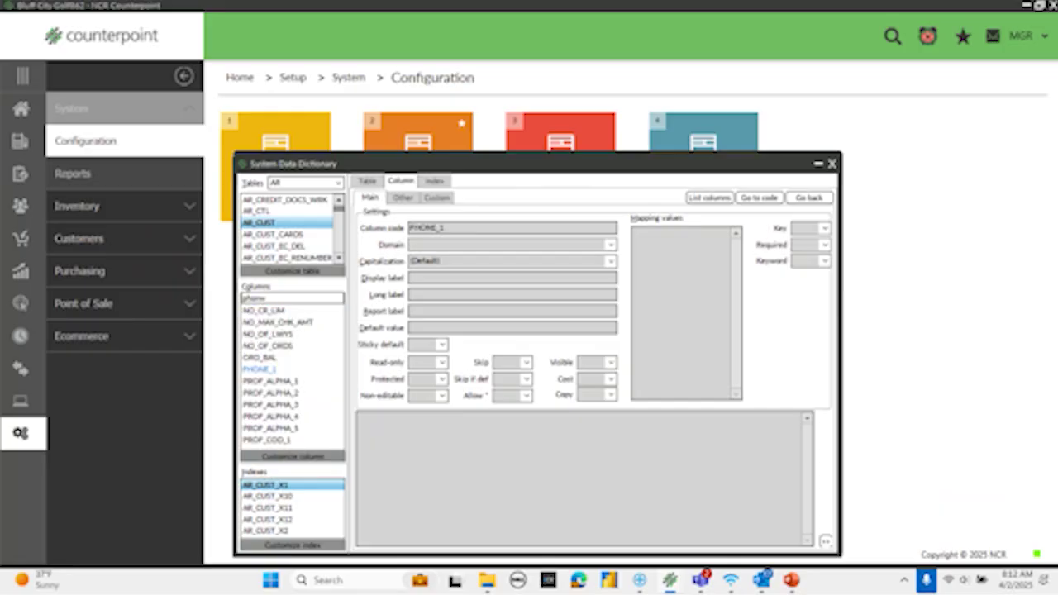
pyautogui.press('BackSpace')
pyautogui.press('BackSpace')
pyautogui.press('BackSpace')
pyautogui.press('BackSpace')
pyautogui.press('BackSpace')
pyautogui.write('disc')
pyautogui.press('BackSpace')
pyautogui.press('BackSpace')
pyautogui.press('BackSpace')
pyautogui.press('BackSpace')
pyautogui.write('a')
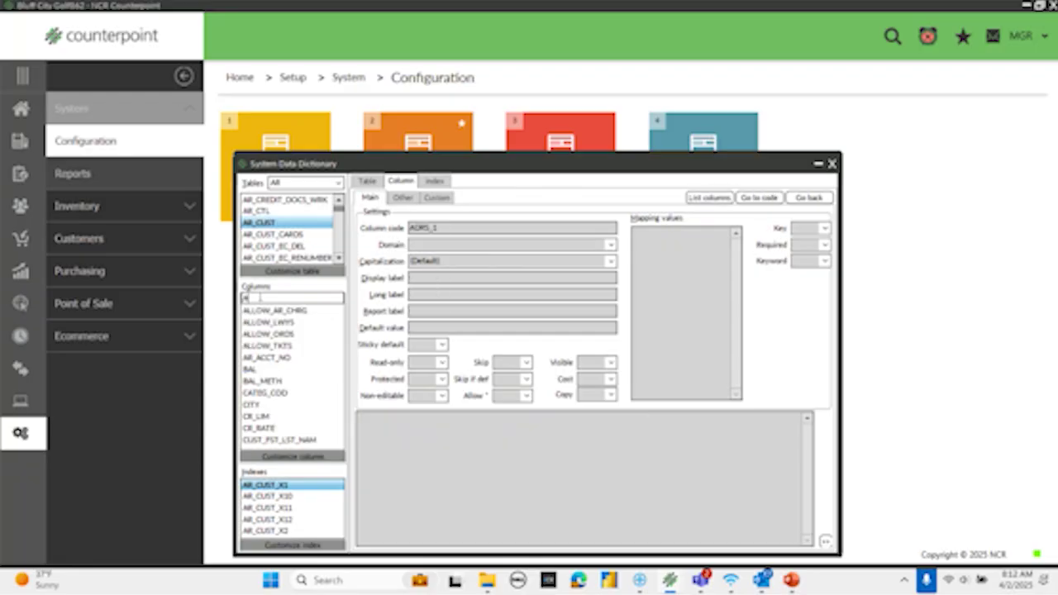
pyautogui.write('d')
pyautogui.press('BackSpace')
pyautogui.write('RS')
pyautogui.click(258, 300)
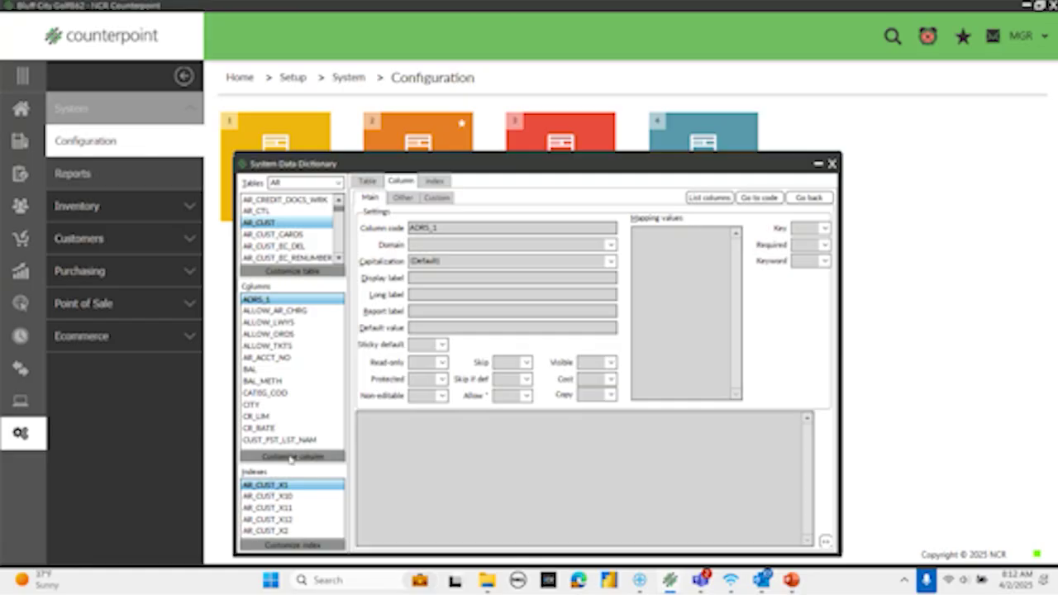
# - Customize ADRS_1 with the label 'Street Address' and close the Data Dictionary
pyautogui.click(291, 457)
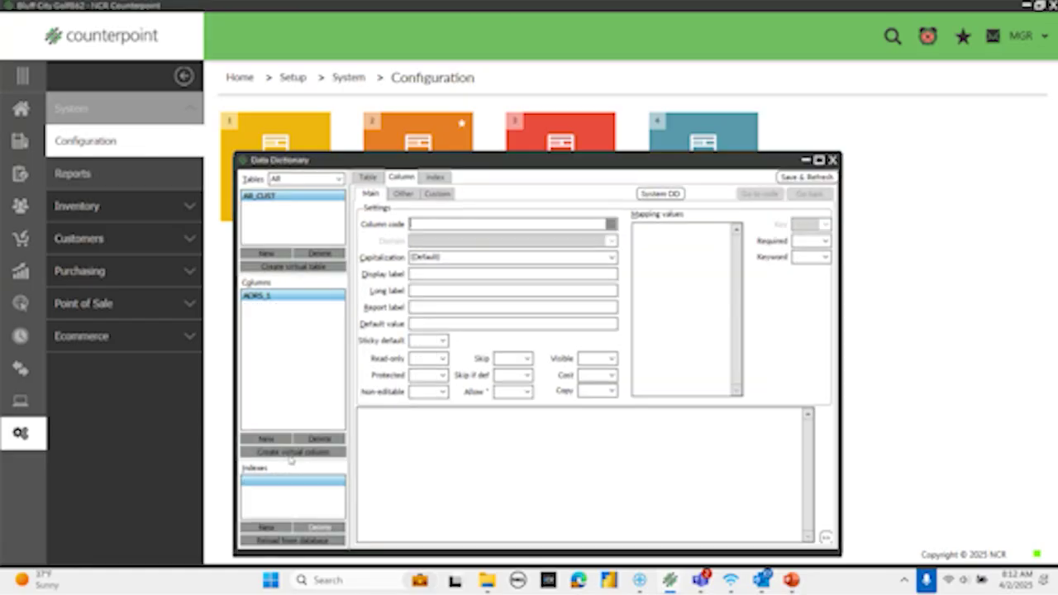
pyautogui.click(423, 276)
pyautogui.write('Street Address')
pyautogui.press('Tab')
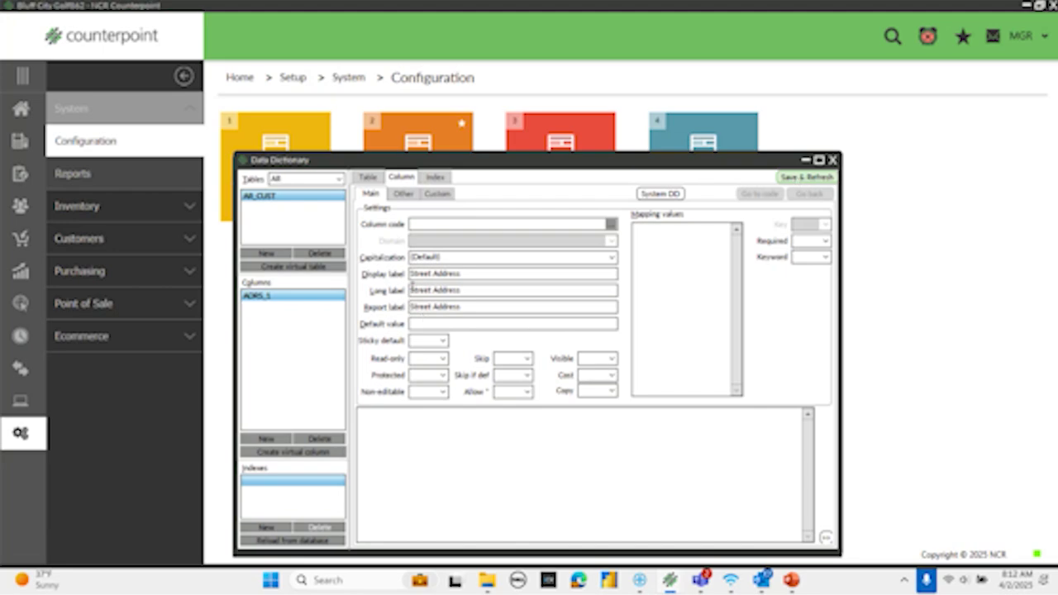
pyautogui.click(833, 160)
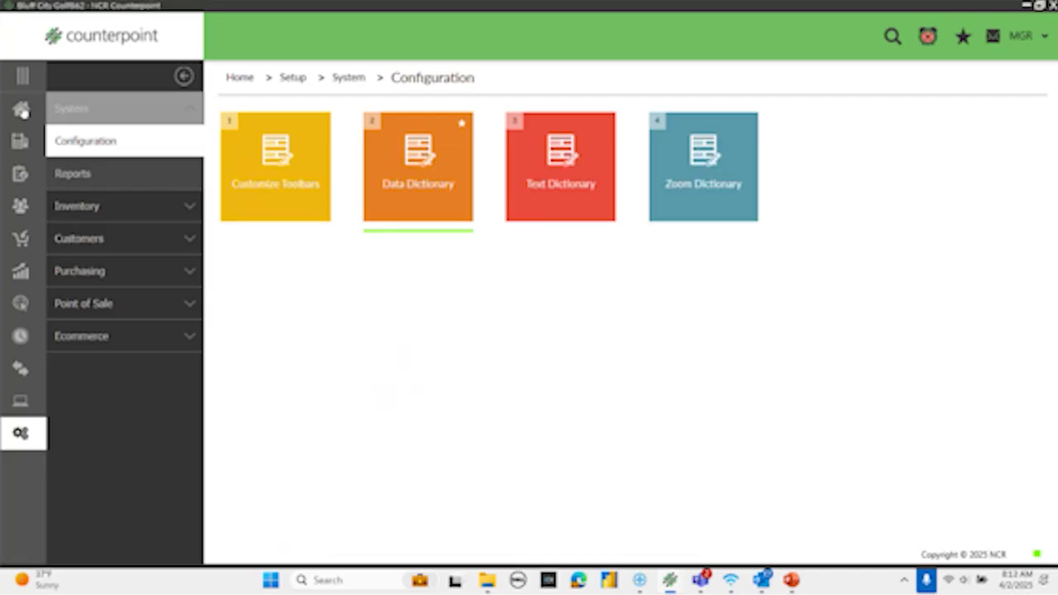
# - Load a customer record to verify the 'Street Address' label, then return to Home
pyautogui.click(21, 111)
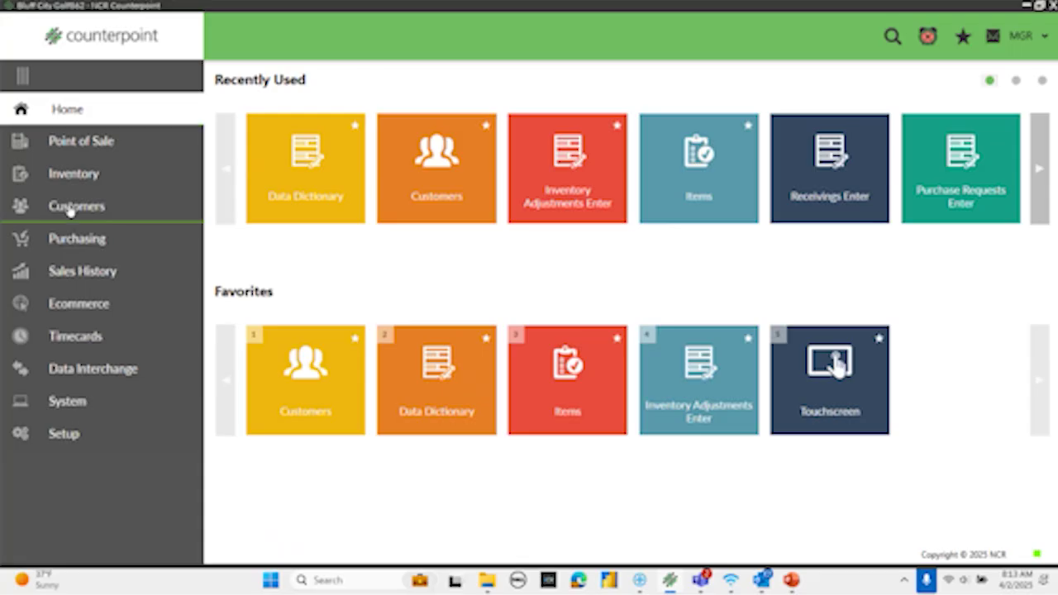
pyautogui.click(71, 207)
pyautogui.click(274, 179)
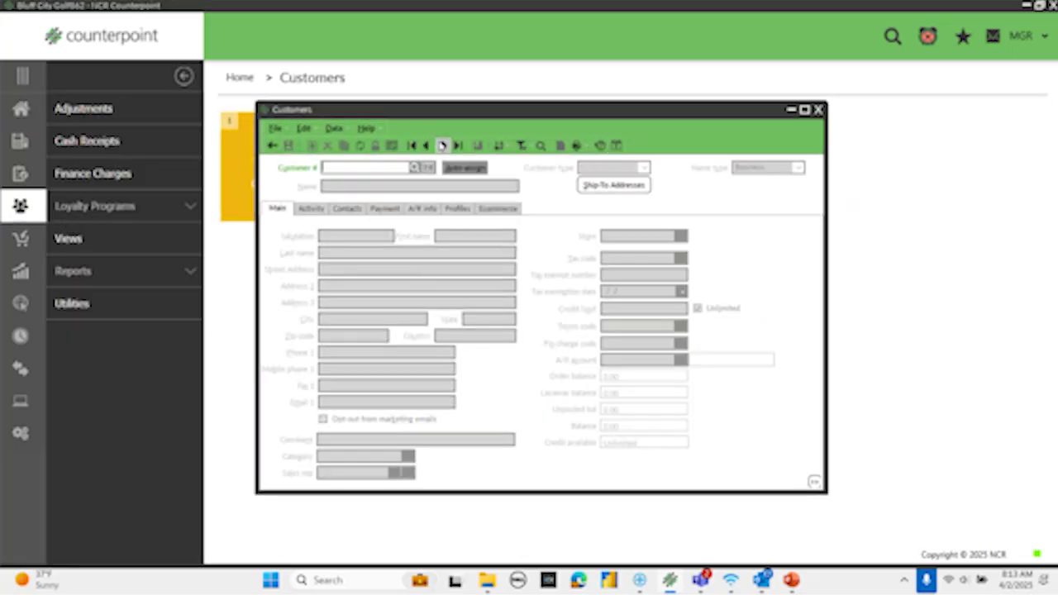
pyautogui.click(442, 146)
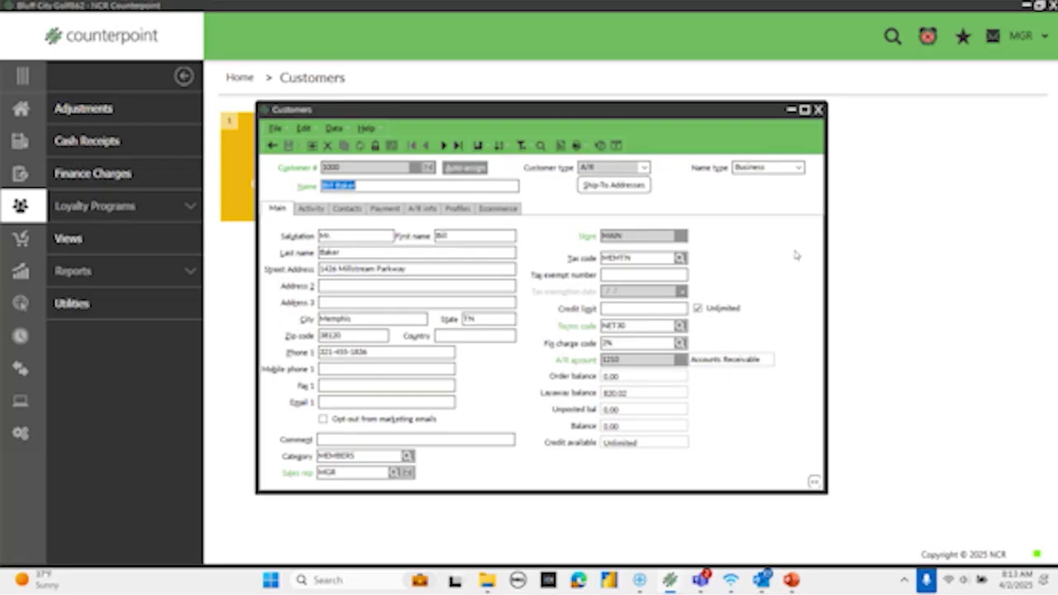
pyautogui.click(818, 110)
pyautogui.click(21, 109)
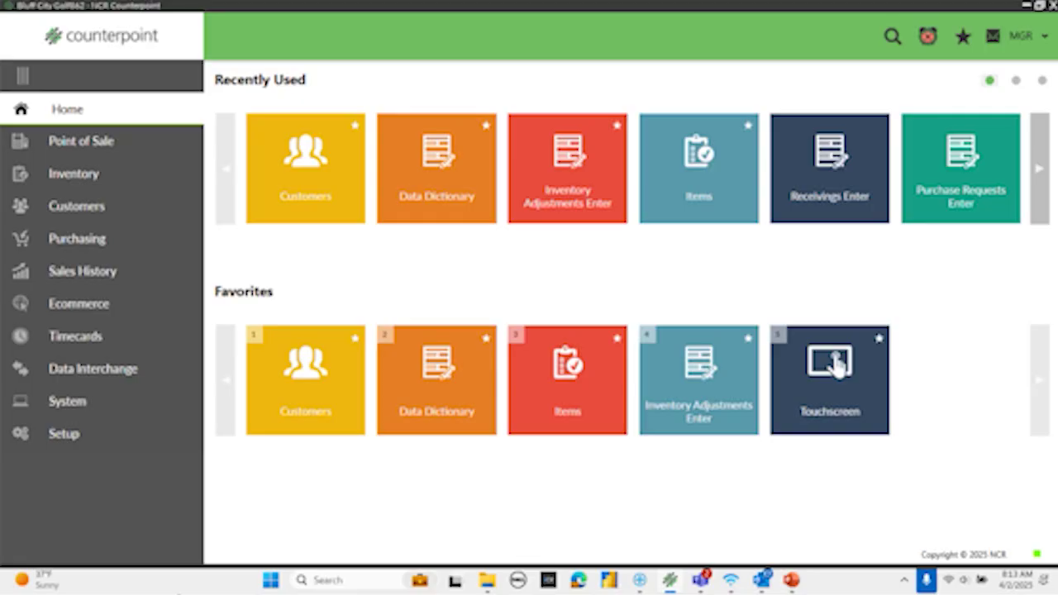
# - Open Inventory Adjustments Enter and load item CAL-X12 (Callaway X-12 Irons, Set) at location MAIN
pyautogui.click(699, 376)
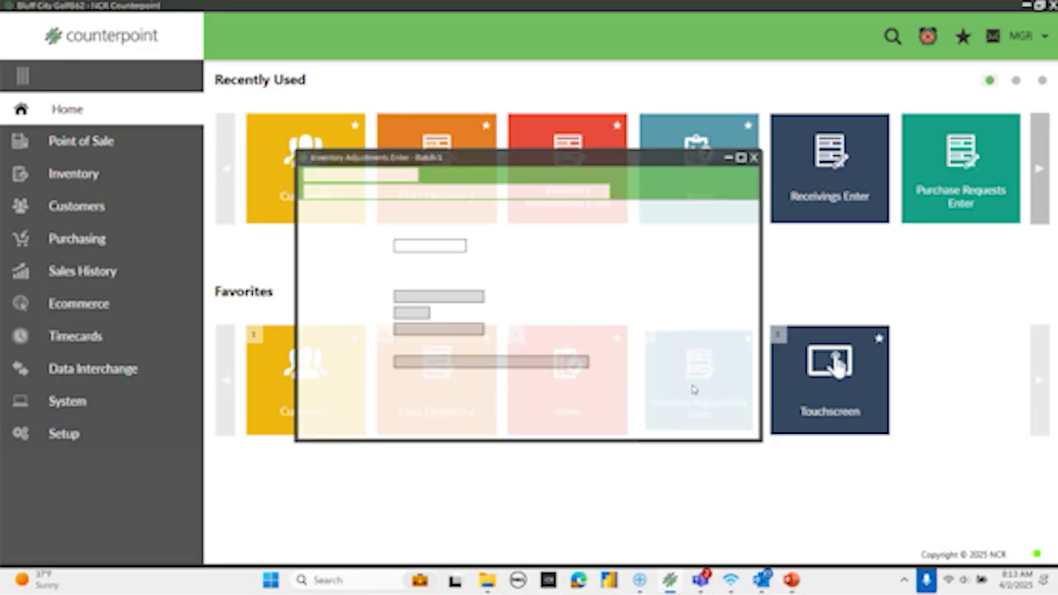
pyautogui.click(499, 210)
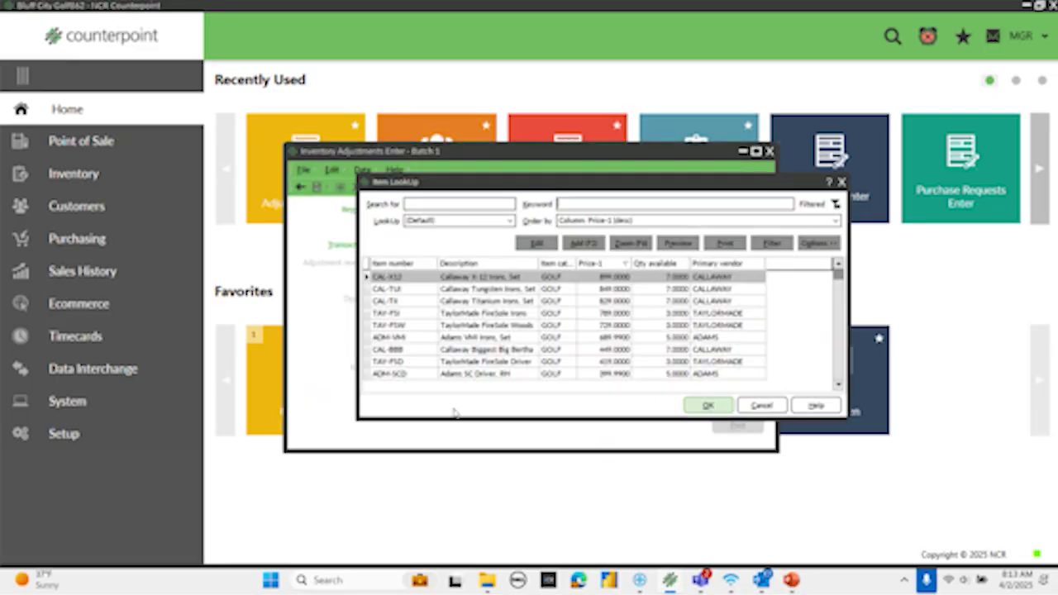
pyautogui.click(726, 413)
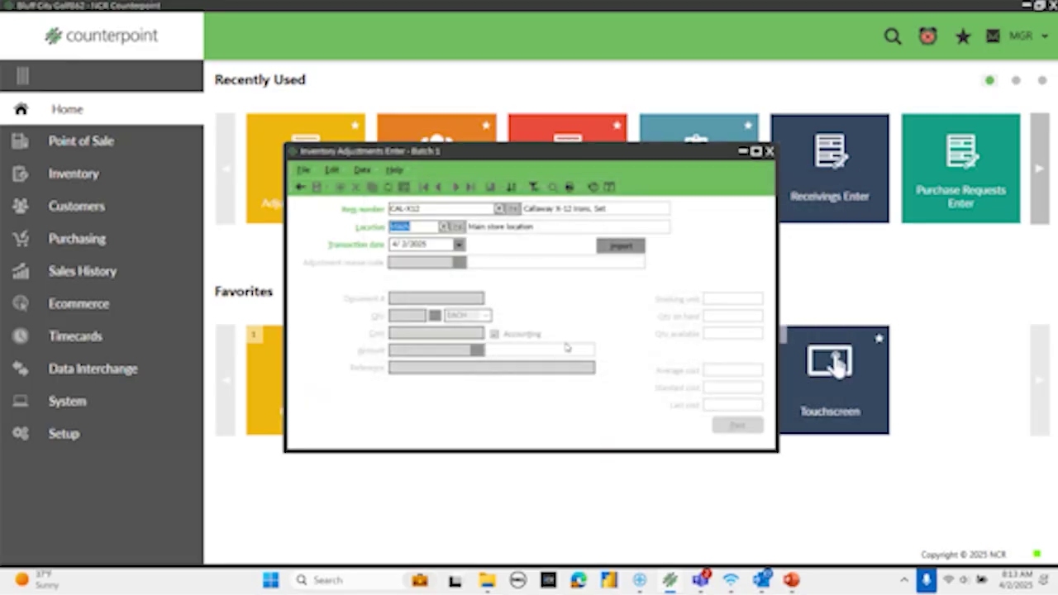
pyautogui.press('Tab')
pyautogui.press('Tab')
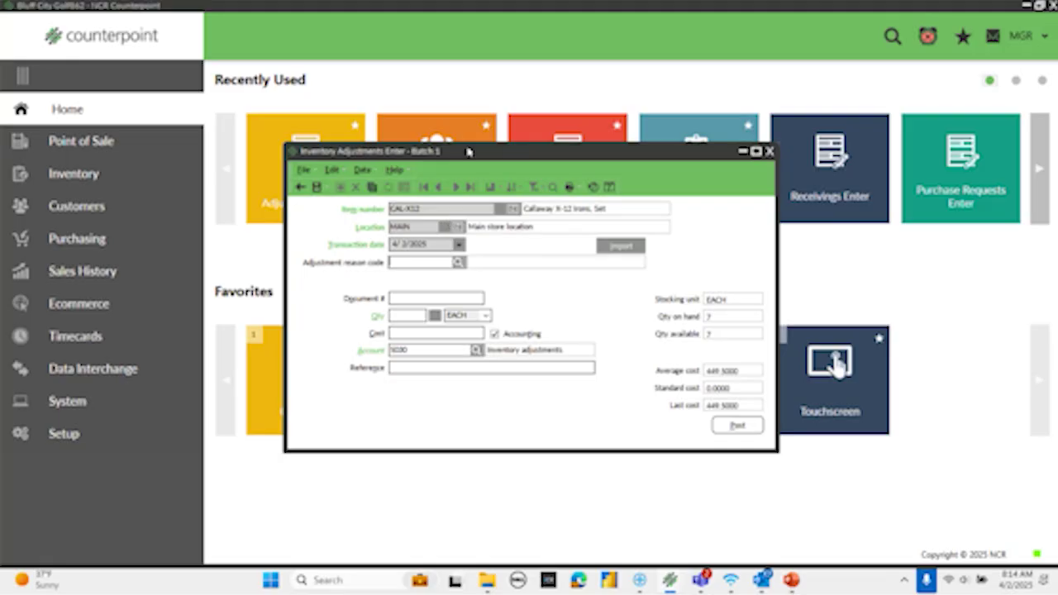
# - Show the adjustment form's labels as field names, then close it without saving
pyautogui.rightClick(498, 152)
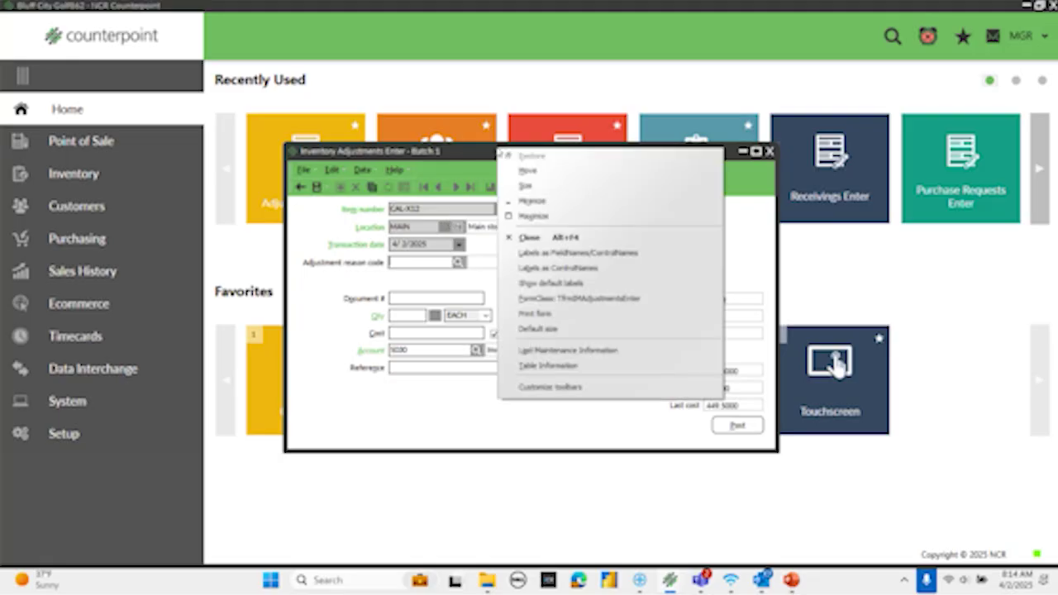
pyautogui.click(555, 255)
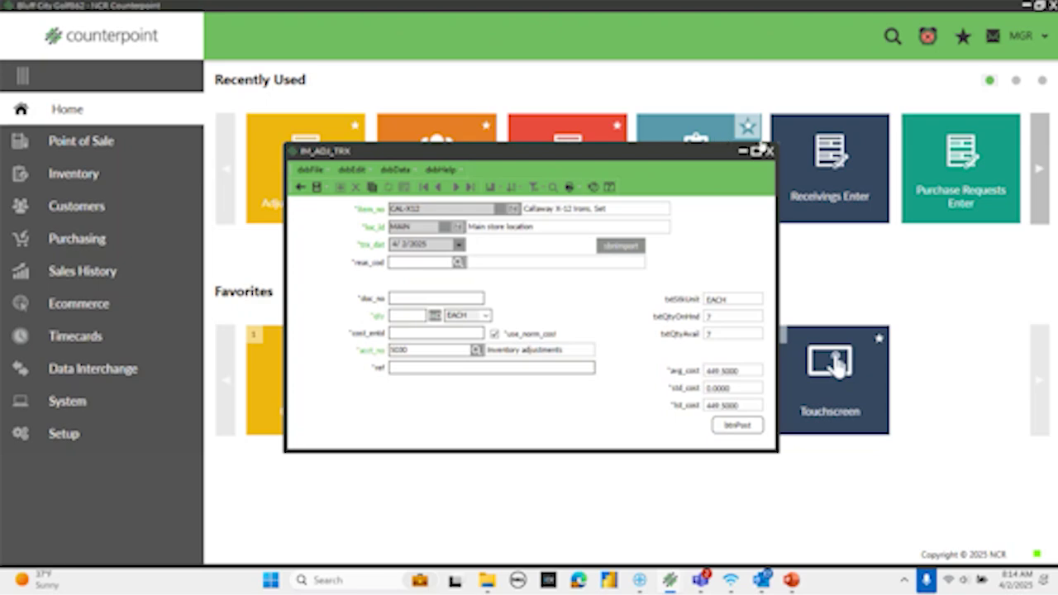
pyautogui.click(769, 152)
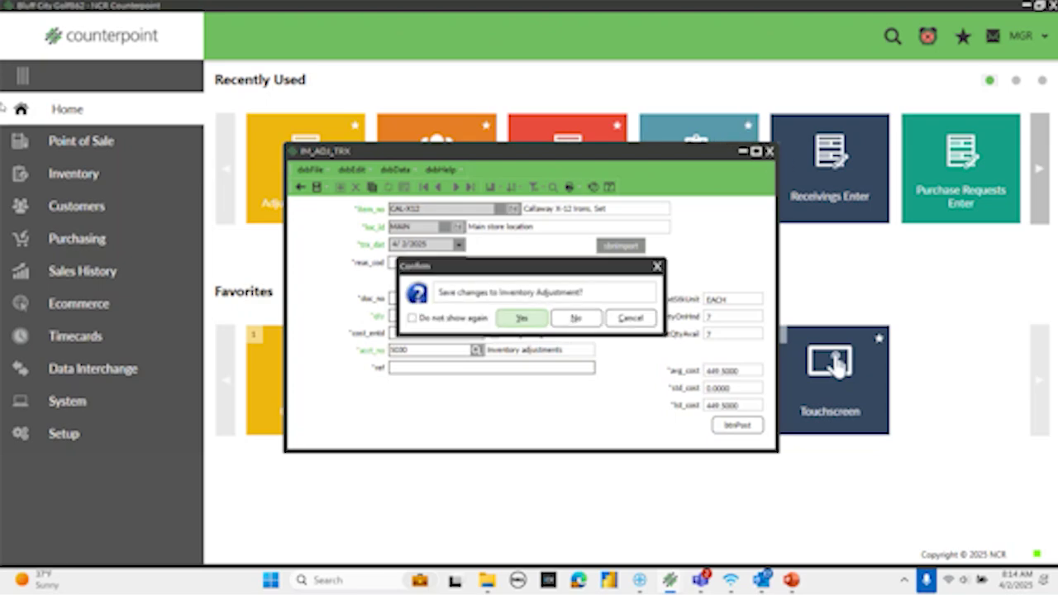
pyautogui.click(571, 318)
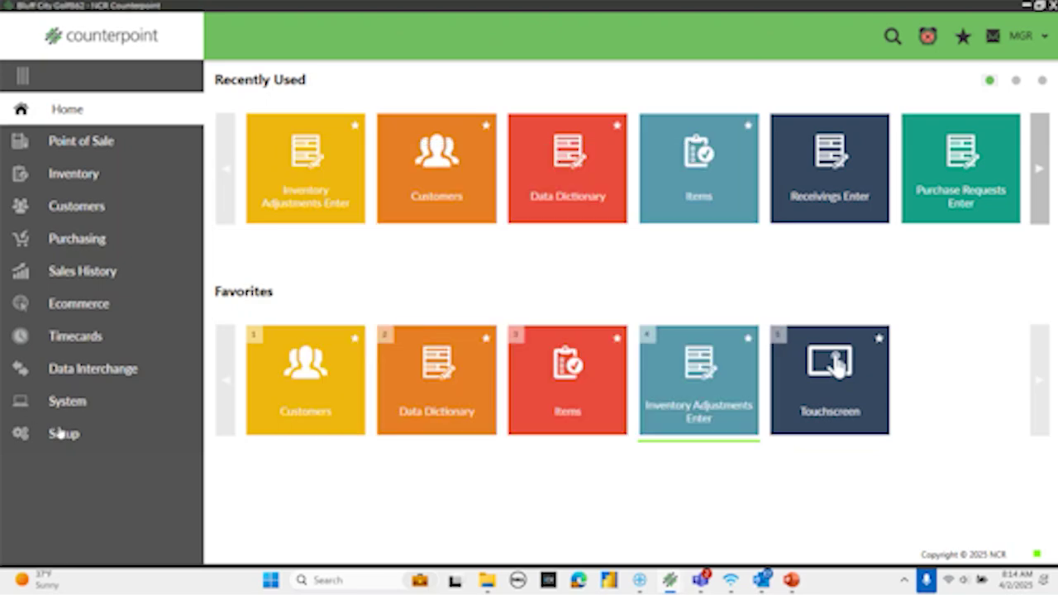
pyautogui.click(59, 433)
# - Open the System DD in the Data Dictionary and select the IM_ADJ_TRX table from the IM group
pyautogui.click(87, 107)
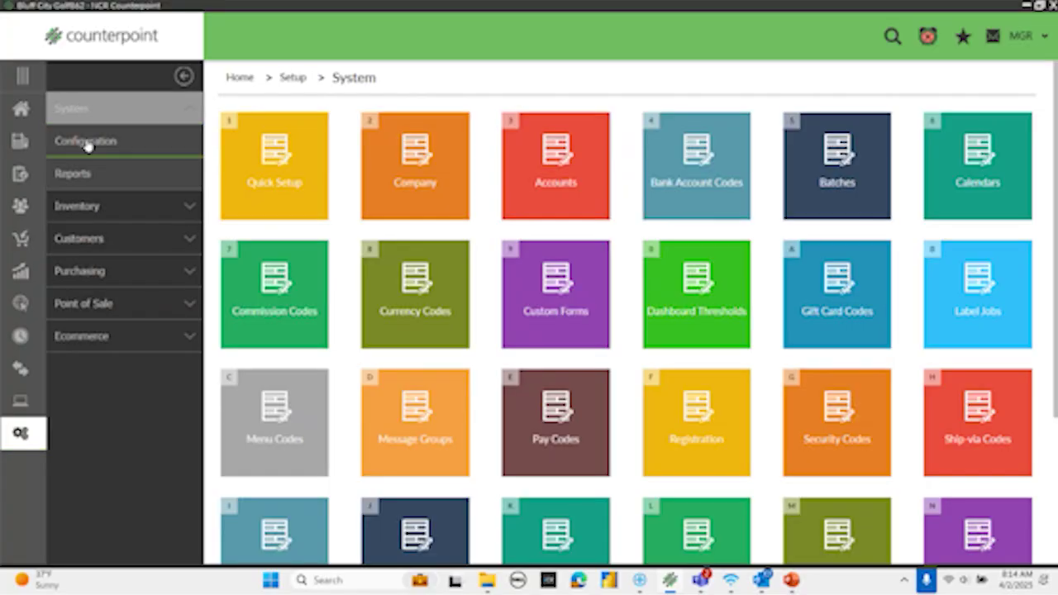
pyautogui.click(86, 141)
pyautogui.click(413, 205)
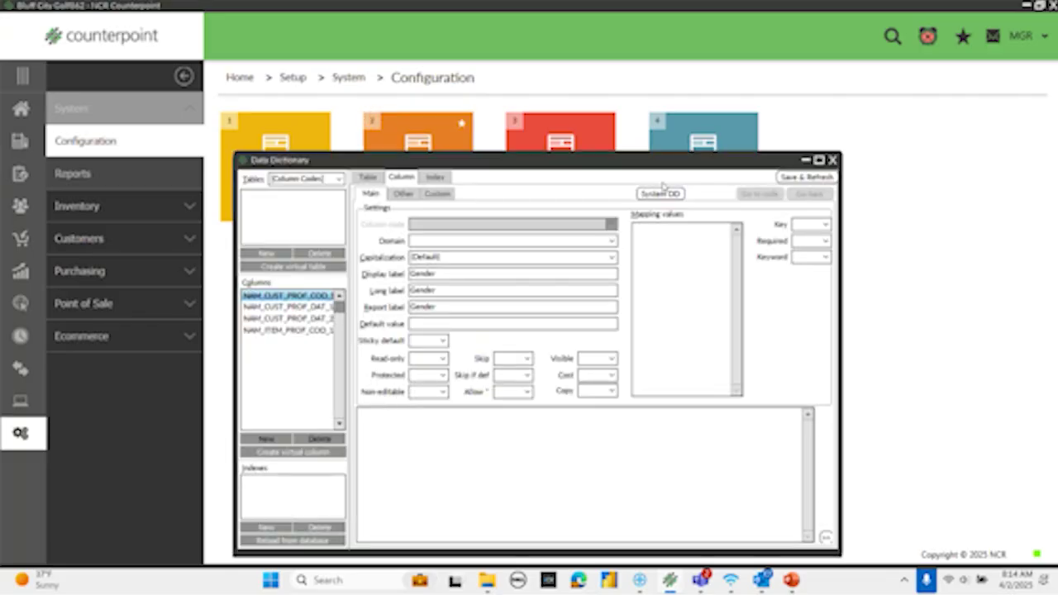
pyautogui.click(661, 194)
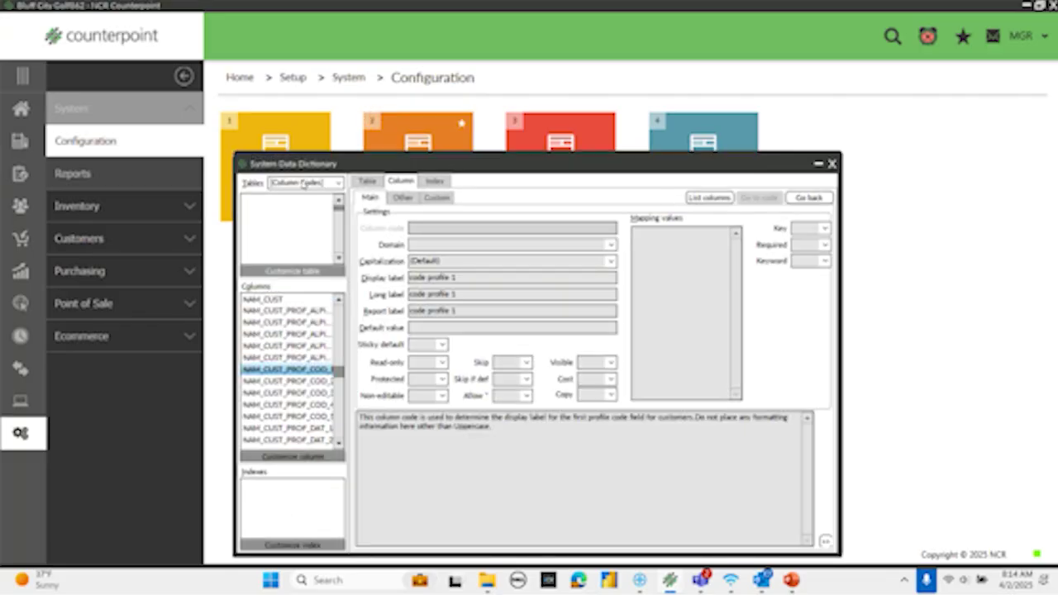
pyautogui.click(339, 183)
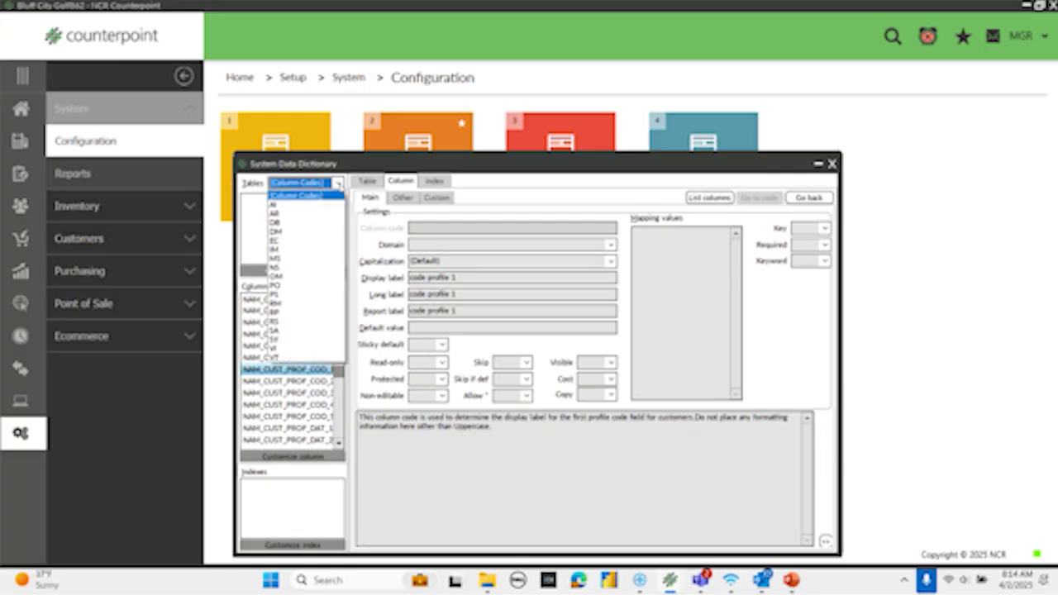
pyautogui.click(290, 250)
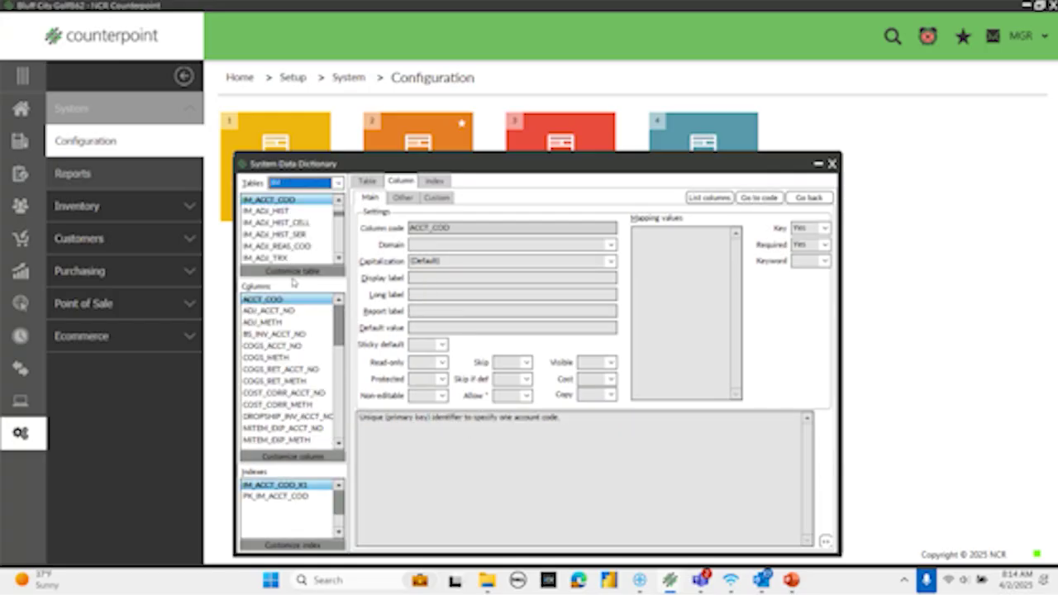
pyautogui.click(270, 260)
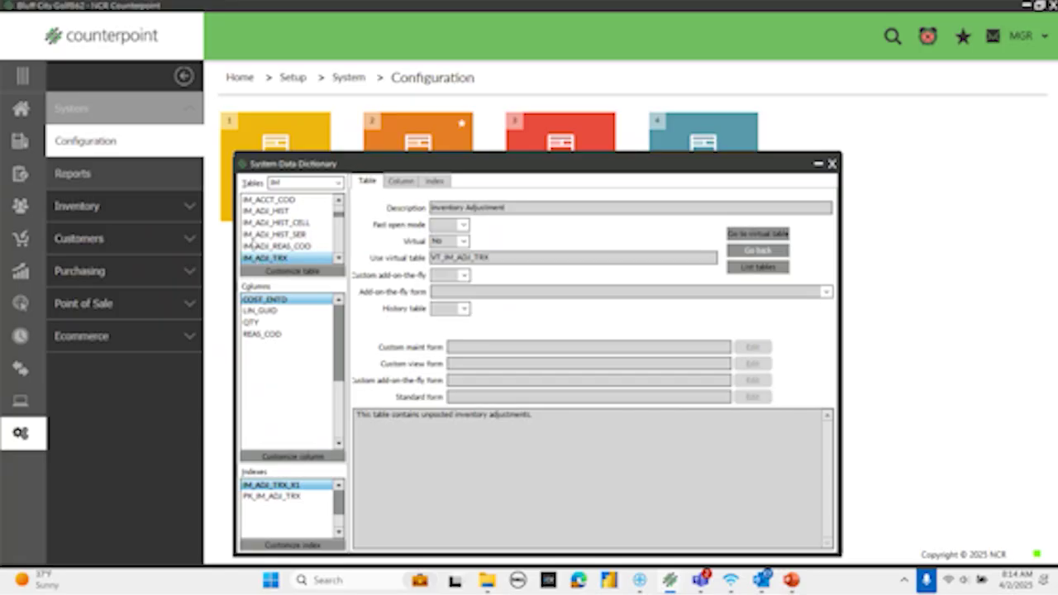
# - Customize the REAS_COD column with Required set to Yes, save and refresh, and close
pyautogui.click(265, 335)
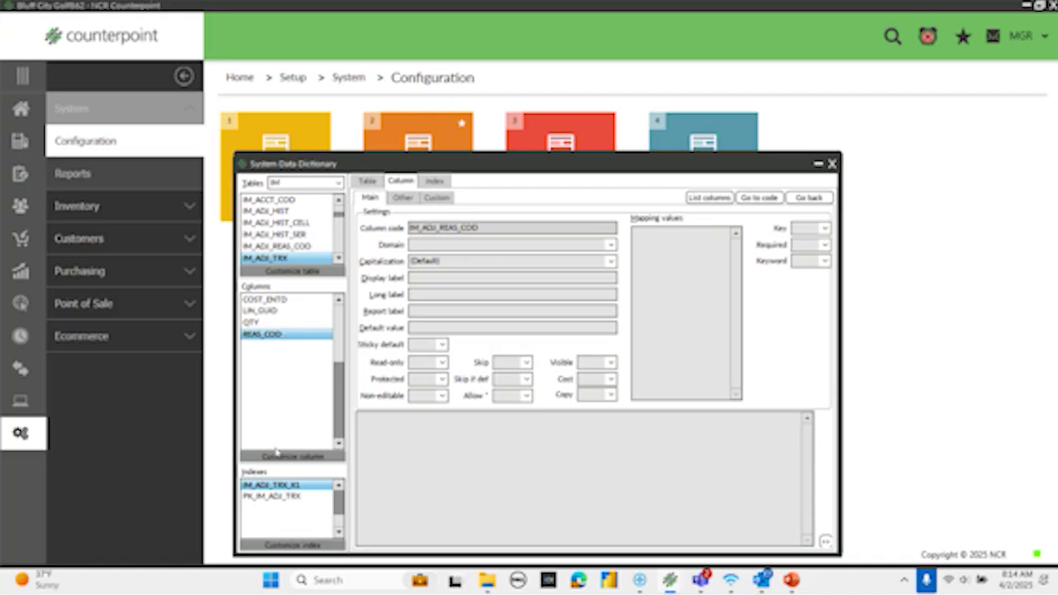
pyautogui.click(277, 457)
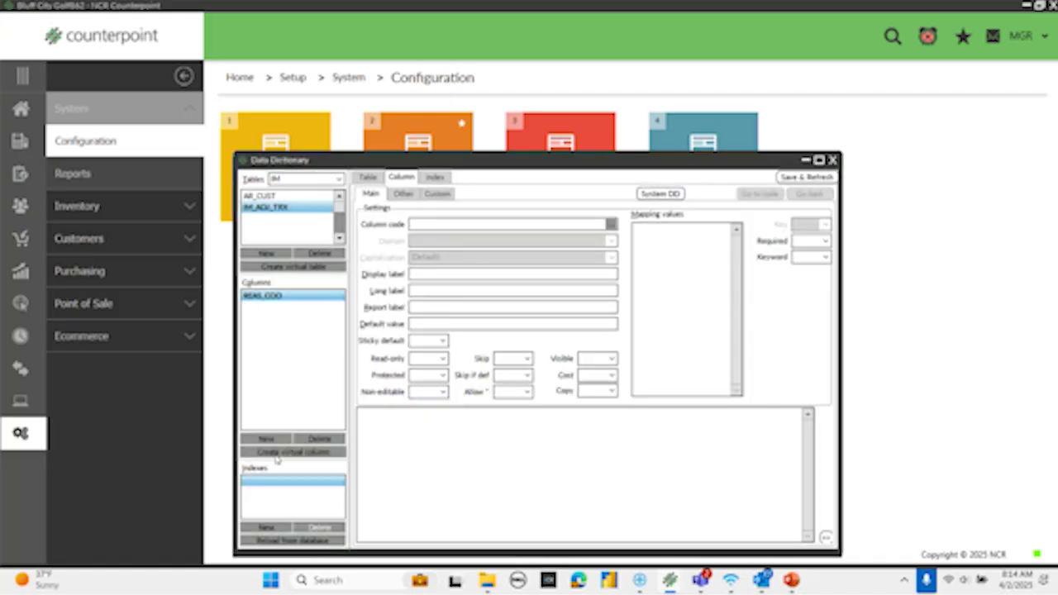
pyautogui.click(822, 241)
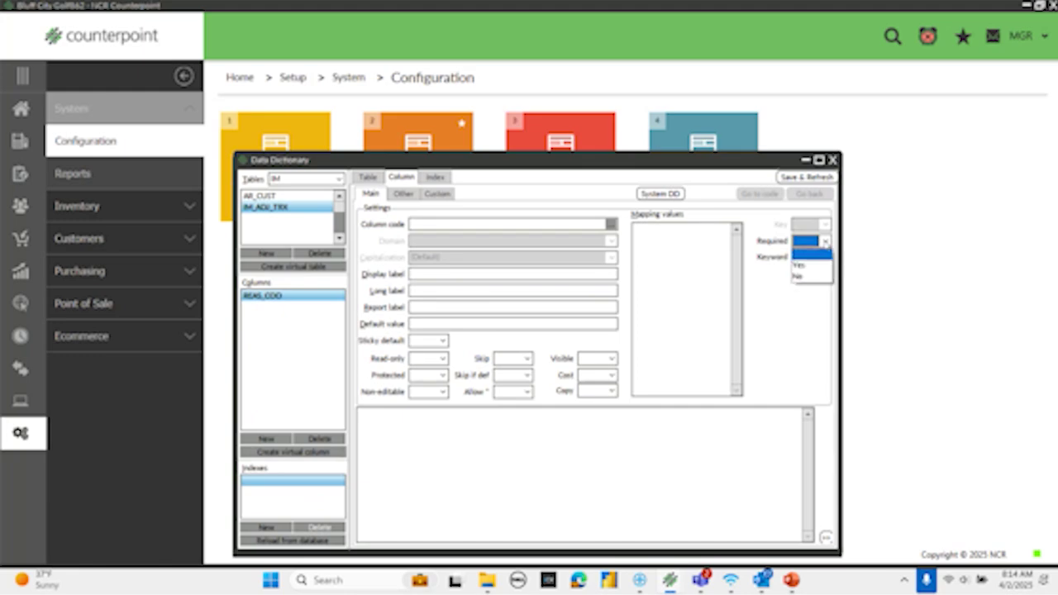
pyautogui.click(804, 267)
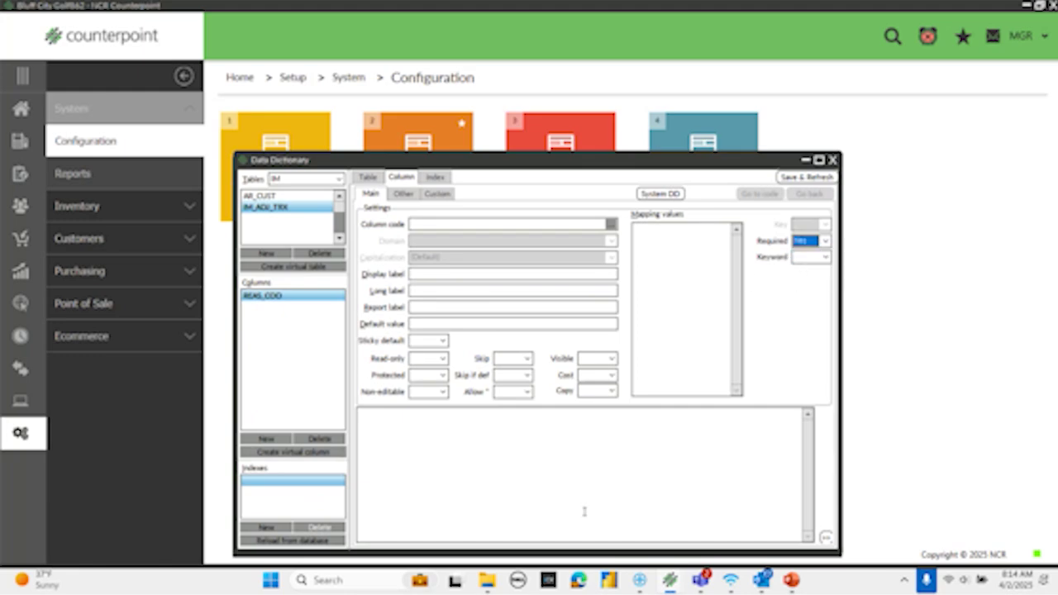
pyautogui.click(816, 178)
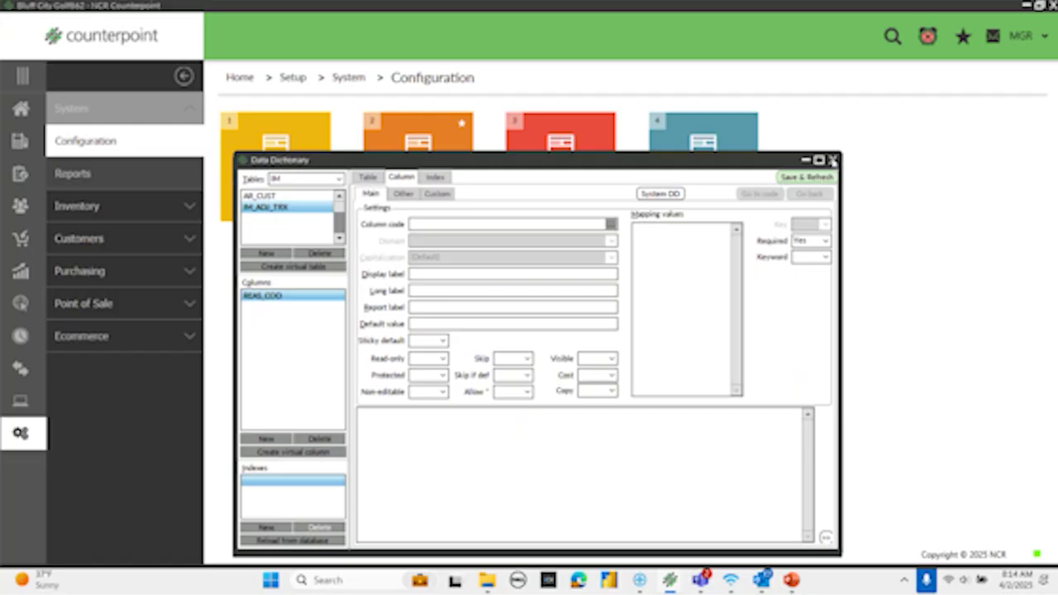
pyautogui.click(833, 160)
# - From Home, open the Inventory Adjustments Enter form
pyautogui.click(18, 110)
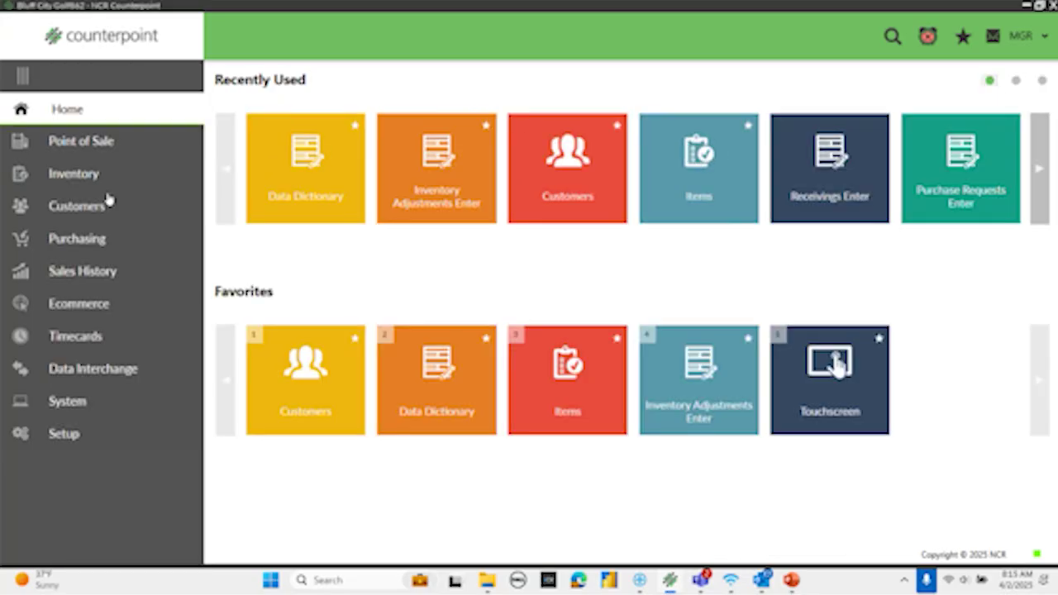
pyautogui.click(81, 169)
pyautogui.click(90, 112)
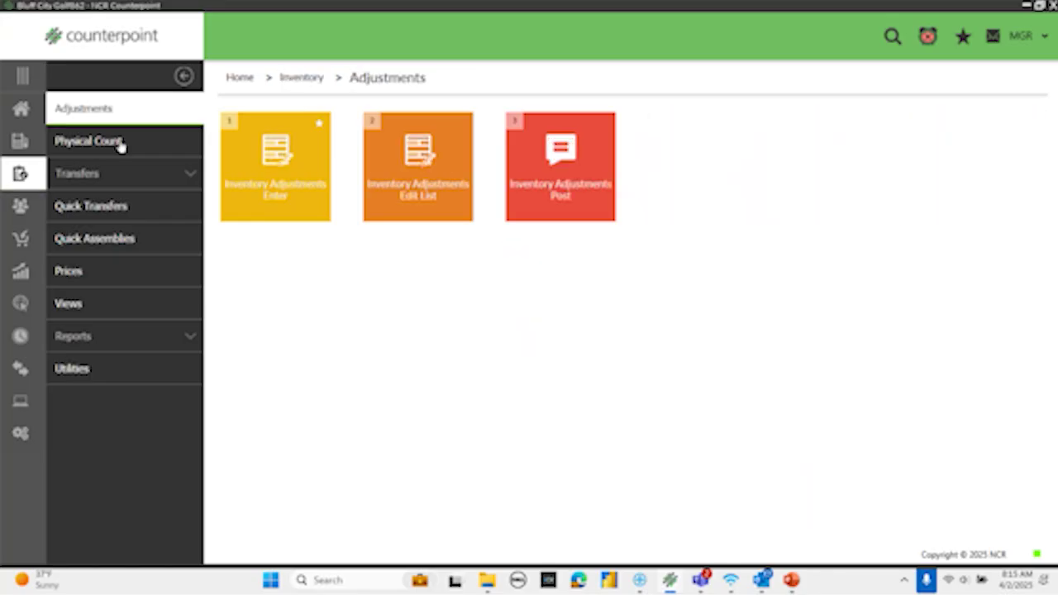
pyautogui.click(290, 191)
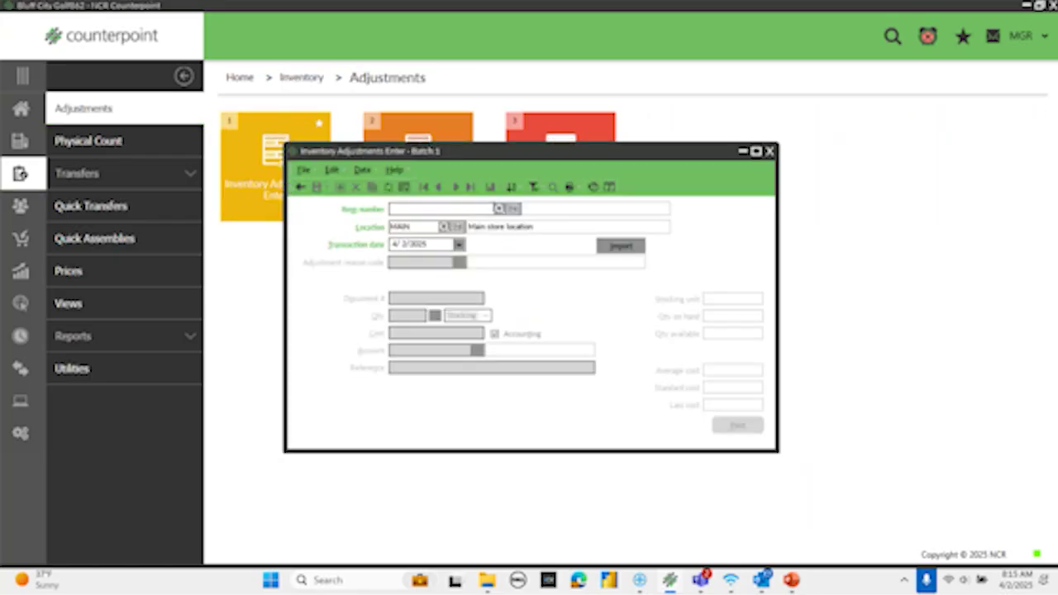
# - Pick item CAL-X12 to check the now-required reason code, then discard and return Home
pyautogui.click(499, 208)
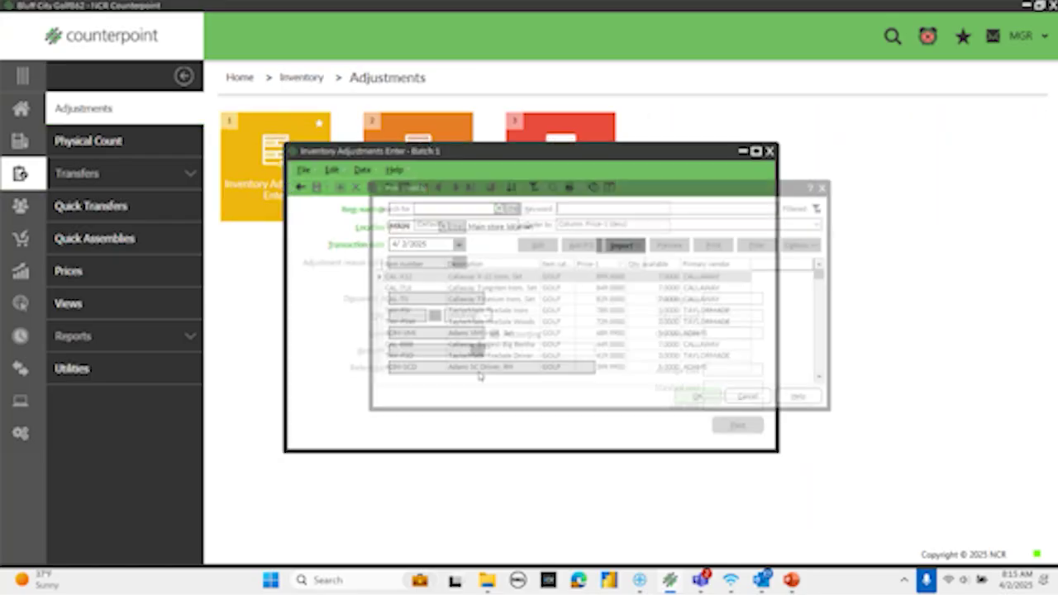
pyautogui.click(701, 406)
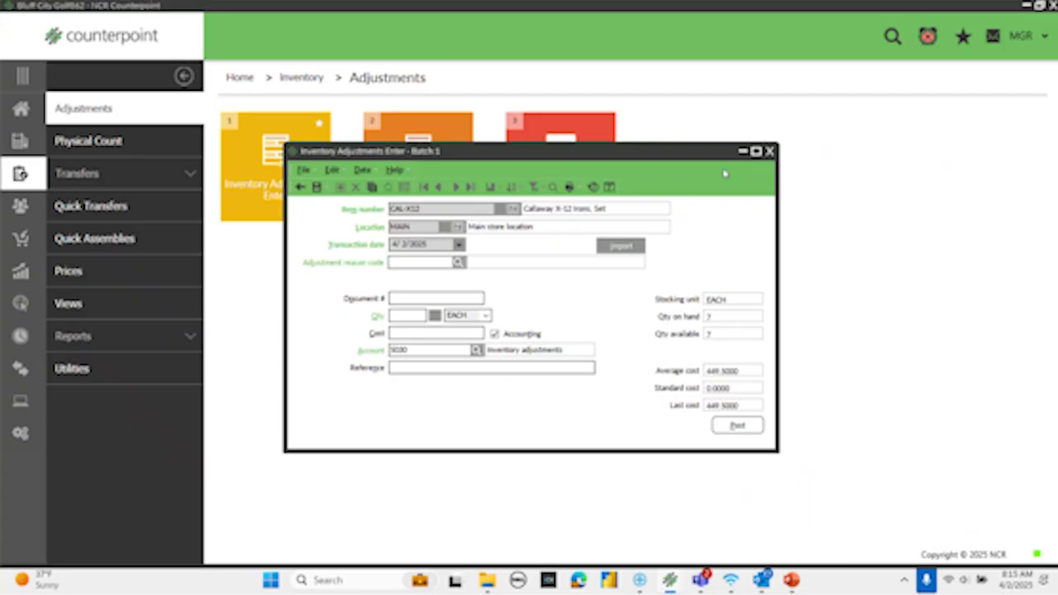
pyautogui.click(769, 152)
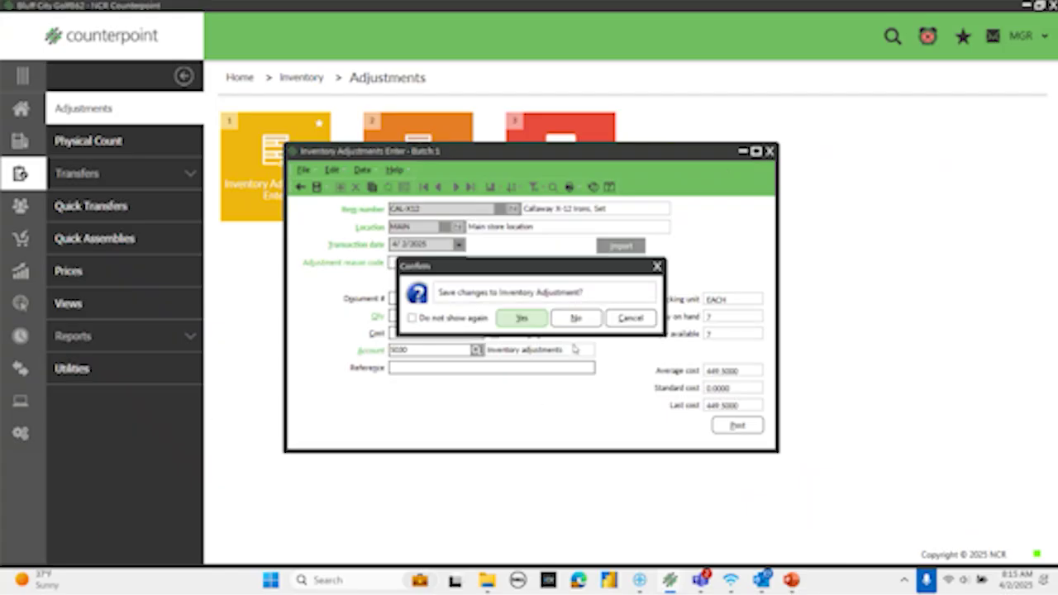
pyautogui.click(571, 321)
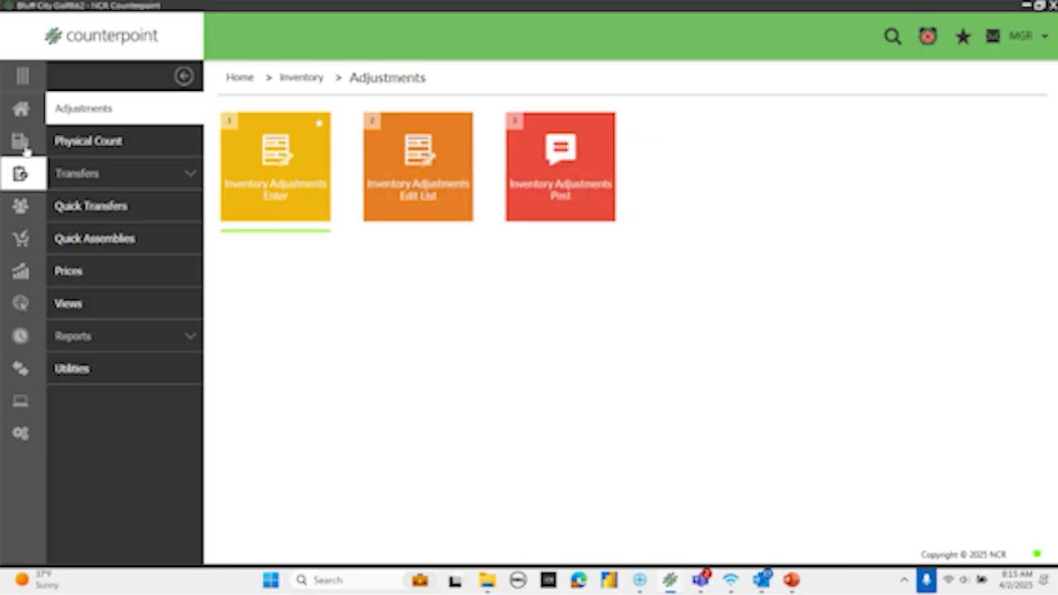
pyautogui.click(23, 114)
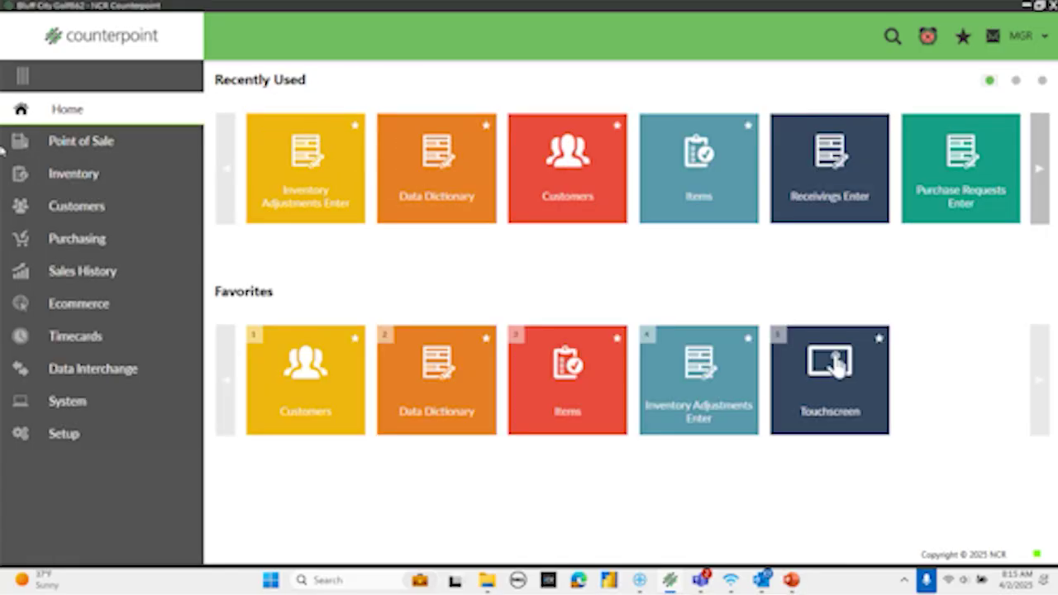
# - In the Items lookup, add the Primary vendor column to the grid via Column designer
pyautogui.click(563, 390)
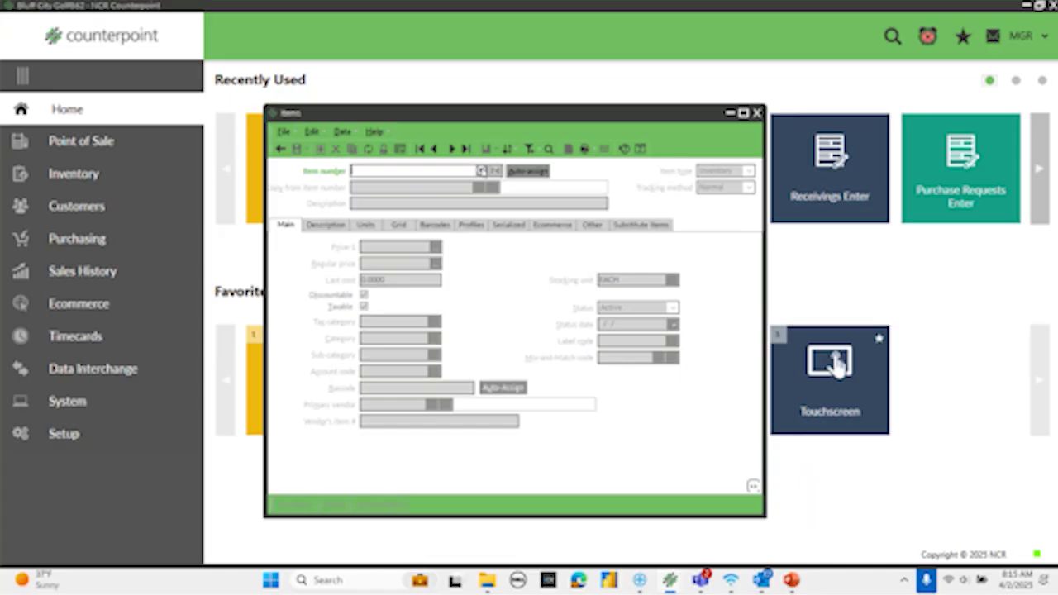
pyautogui.click(482, 171)
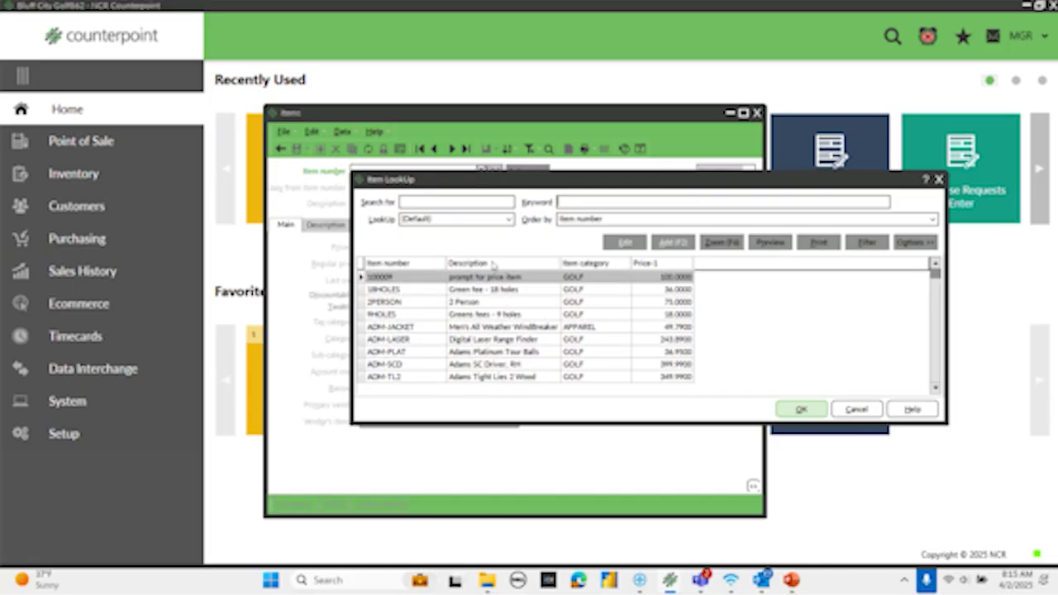
pyautogui.rightClick(493, 264)
pyautogui.click(532, 389)
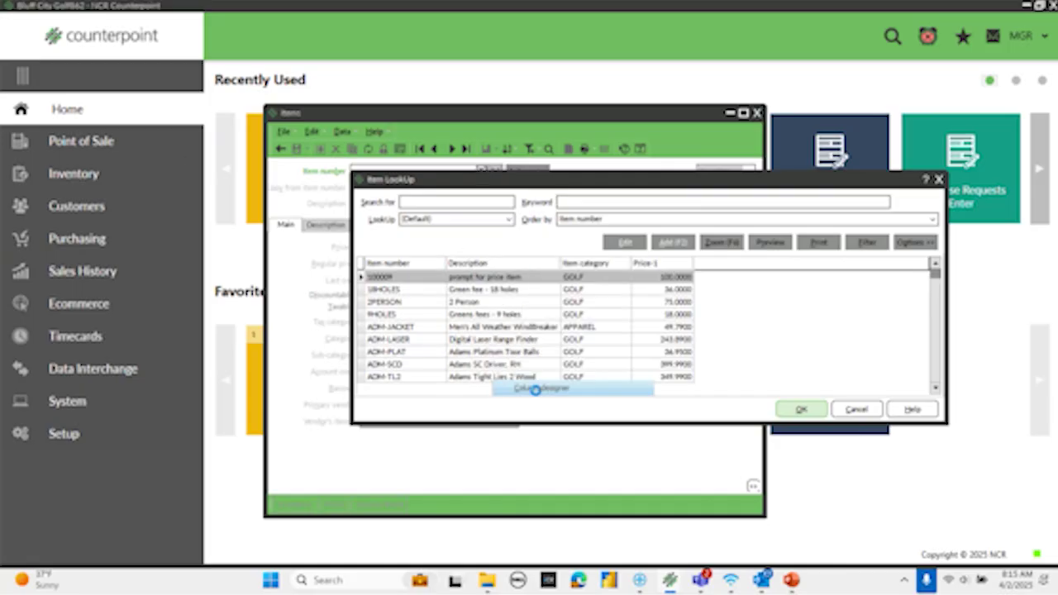
pyautogui.click(315, 377)
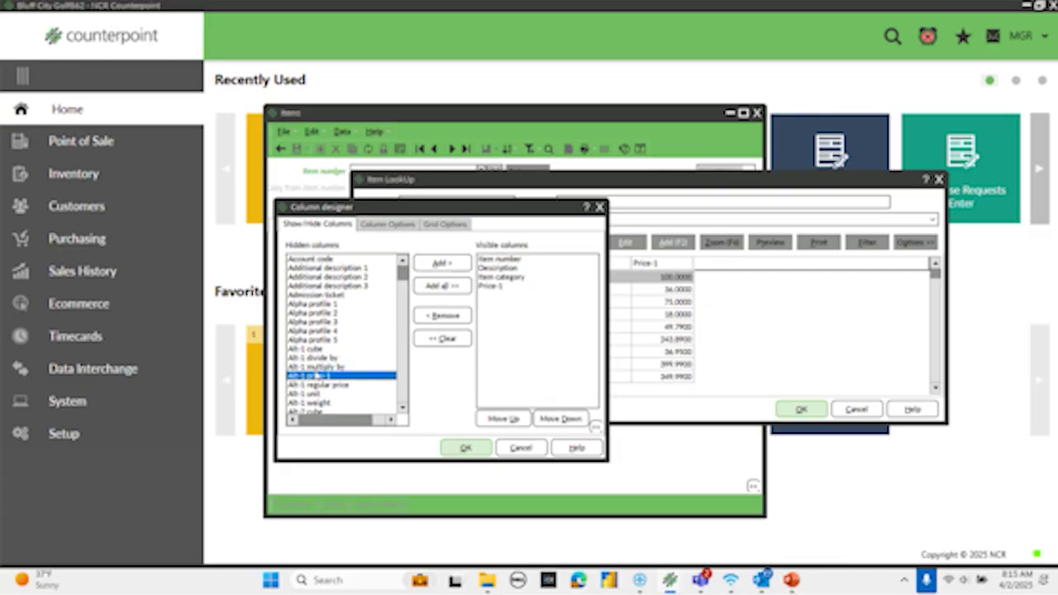
pyautogui.press('p')
pyautogui.click(403, 407)
pyautogui.click(403, 408)
pyautogui.click(403, 408)
pyautogui.click(404, 408)
pyautogui.click(403, 408)
pyautogui.click(403, 408)
pyautogui.click(404, 408)
pyautogui.click(404, 409)
pyautogui.click(404, 408)
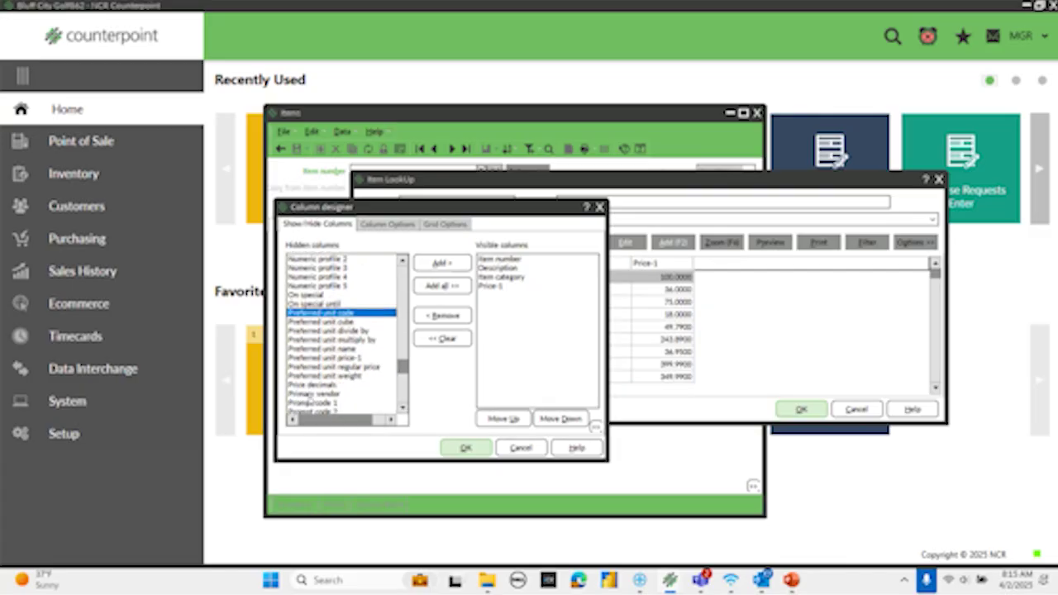
pyautogui.doubleClick(313, 394)
pyautogui.click(479, 448)
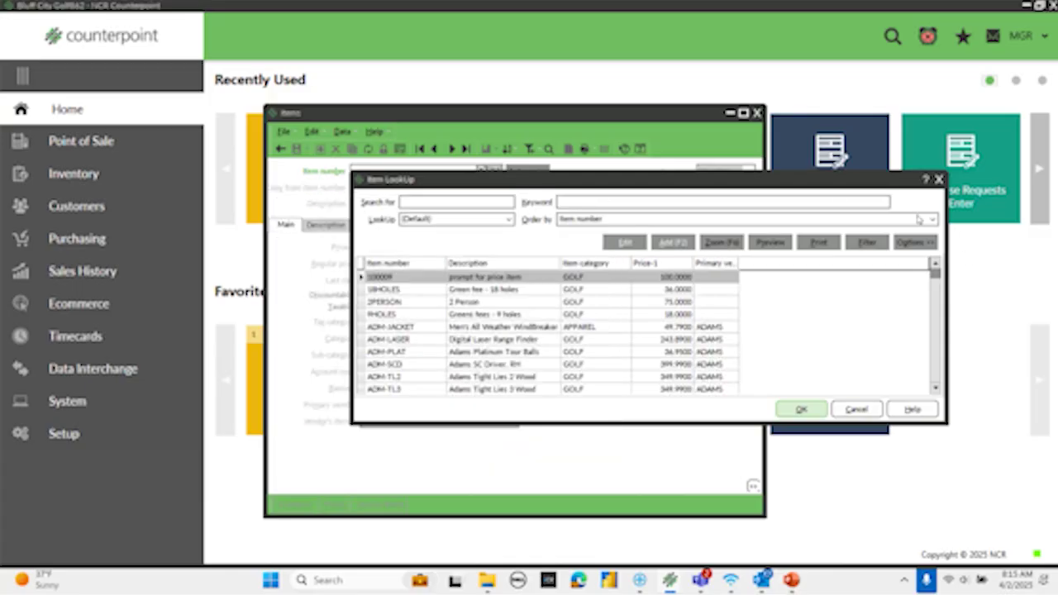
# - Save the lookup layout over the (Default) lookup, confirming the overwrite
pyautogui.click(916, 242)
pyautogui.click(928, 311)
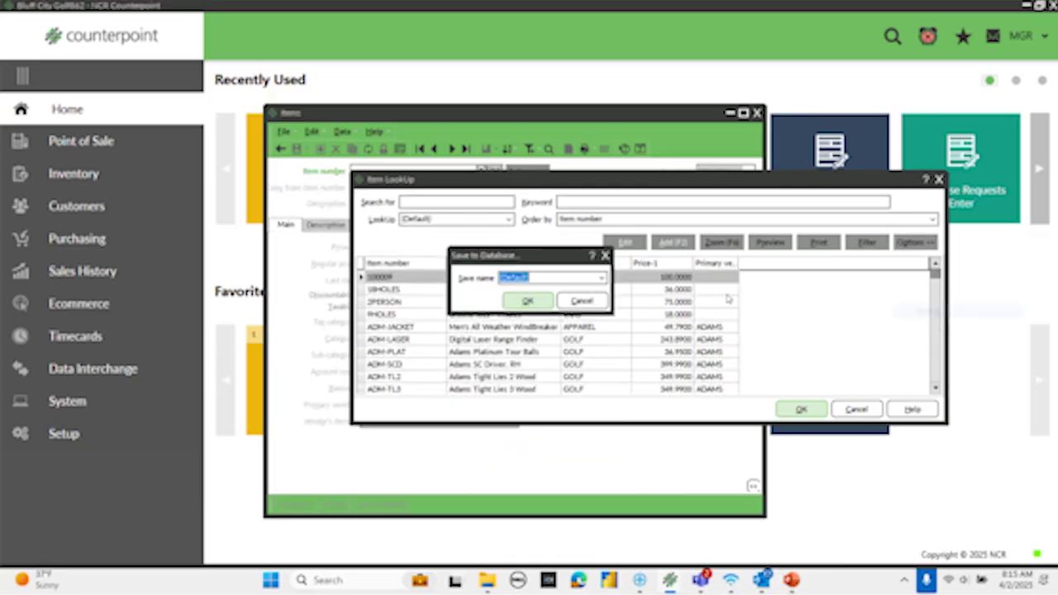
pyautogui.click(521, 300)
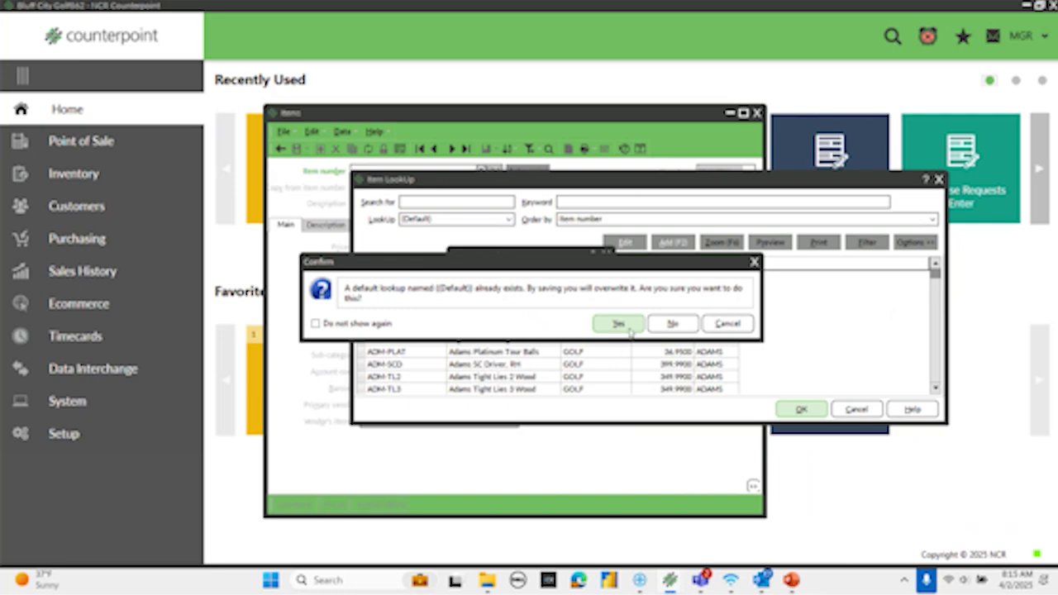
pyautogui.click(629, 323)
pyautogui.click(603, 206)
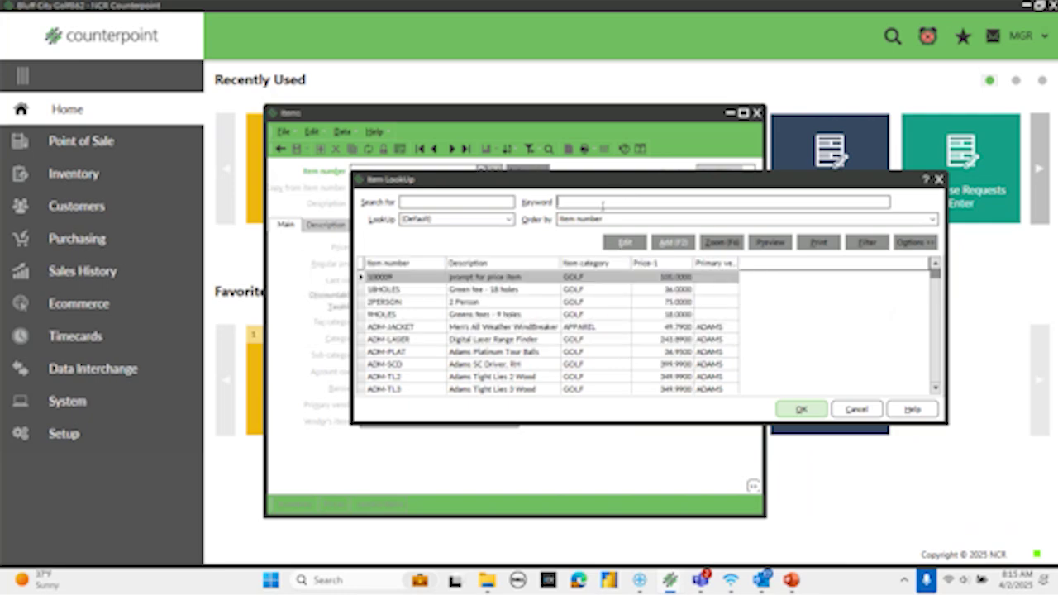
# - Cancel the item lookup and advance the Items form to item 100009 (Price-1 100.00, GOLF)
pyautogui.write('crid')
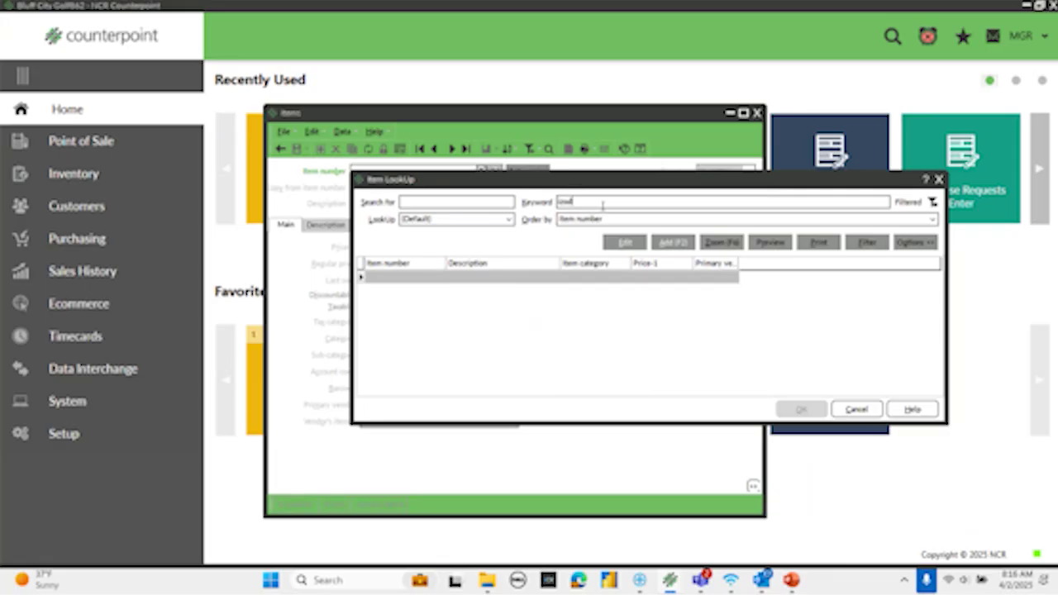
pyautogui.write('i')
pyautogui.click(856, 408)
pyautogui.click(453, 147)
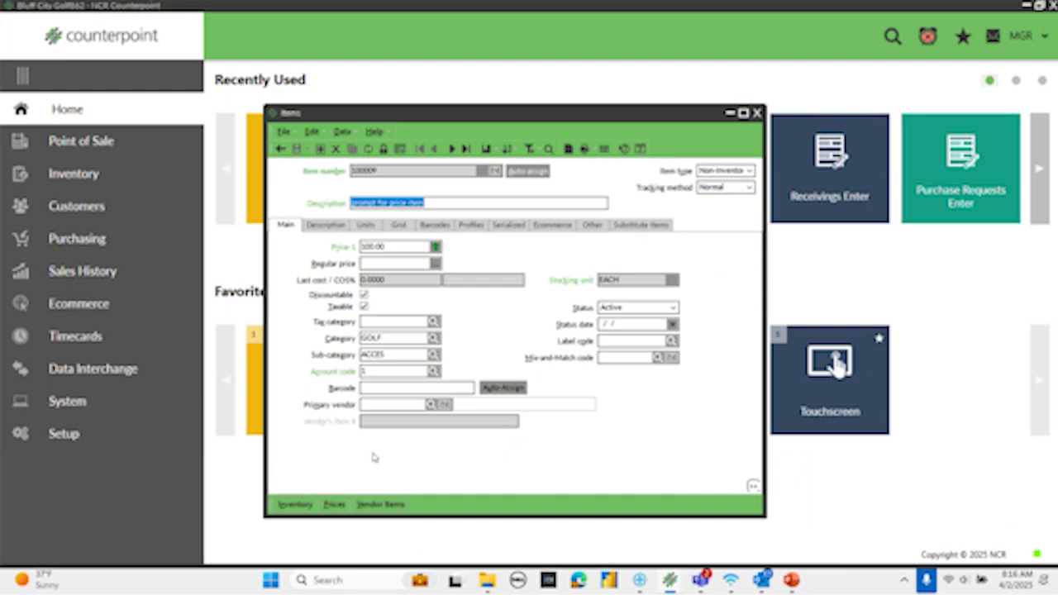
# - Show the Items form's field and control names instead of labels, then close the form
pyautogui.rightClick(494, 117)
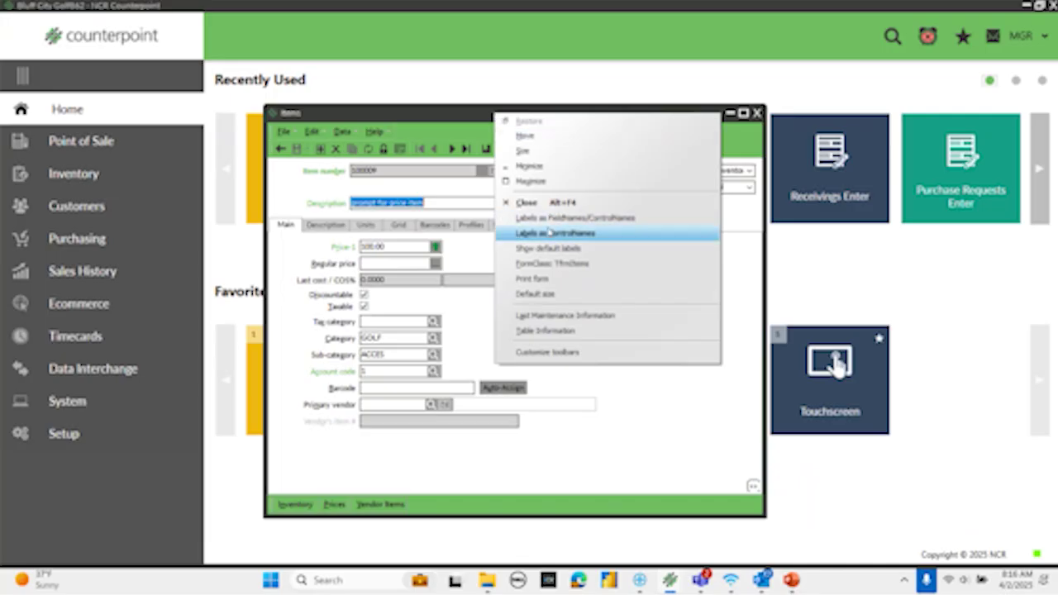
pyautogui.click(552, 218)
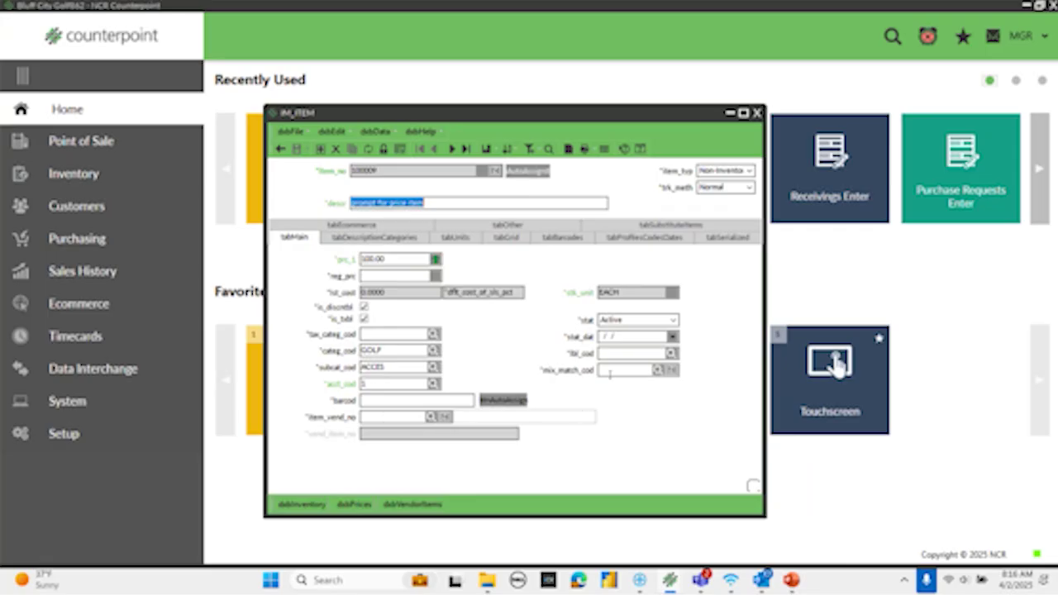
pyautogui.click(756, 114)
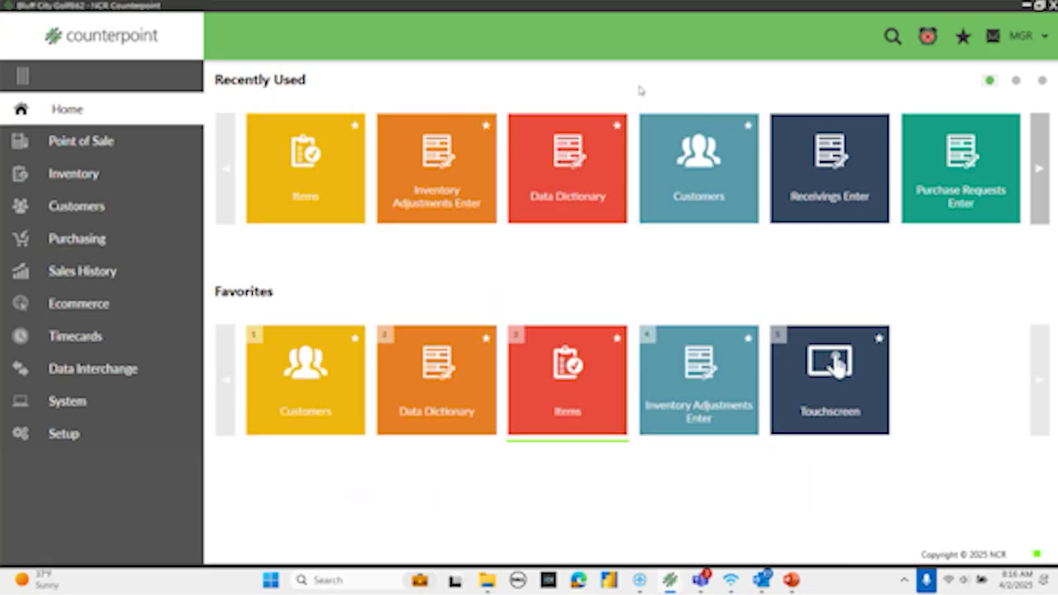
# - Open the Data Dictionary from Setup > System > Configuration and browse the System DD's IM tables
pyautogui.click(72, 436)
pyautogui.click(91, 109)
pyautogui.click(96, 147)
pyautogui.click(413, 184)
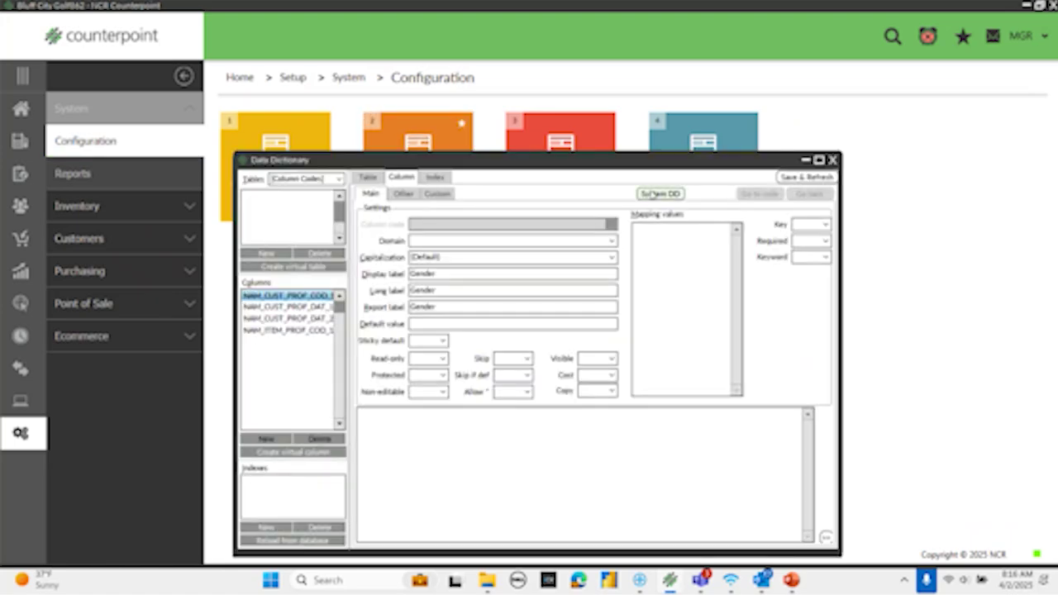
pyautogui.click(659, 192)
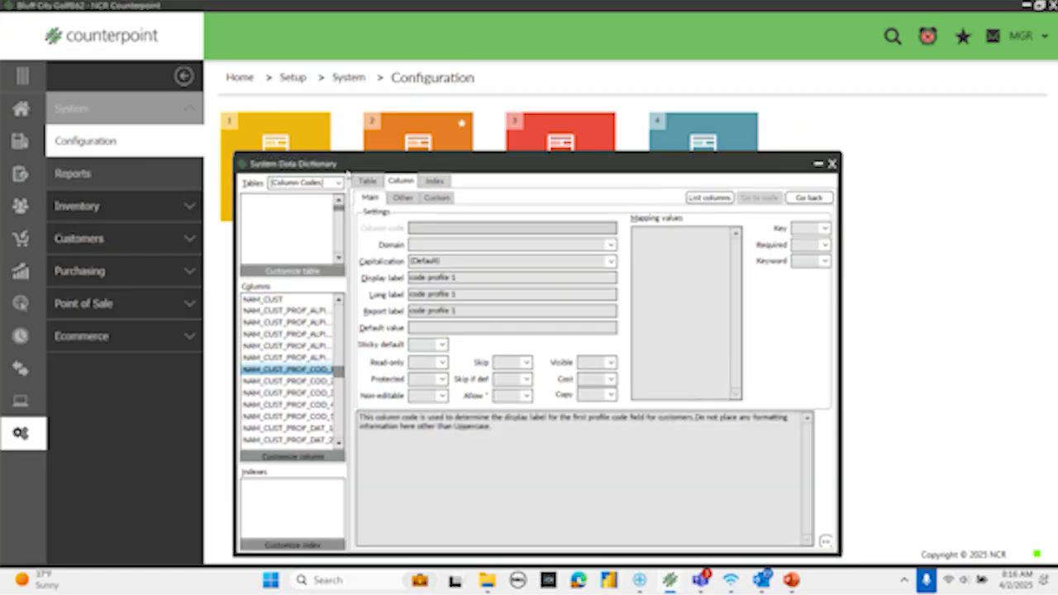
pyautogui.click(339, 184)
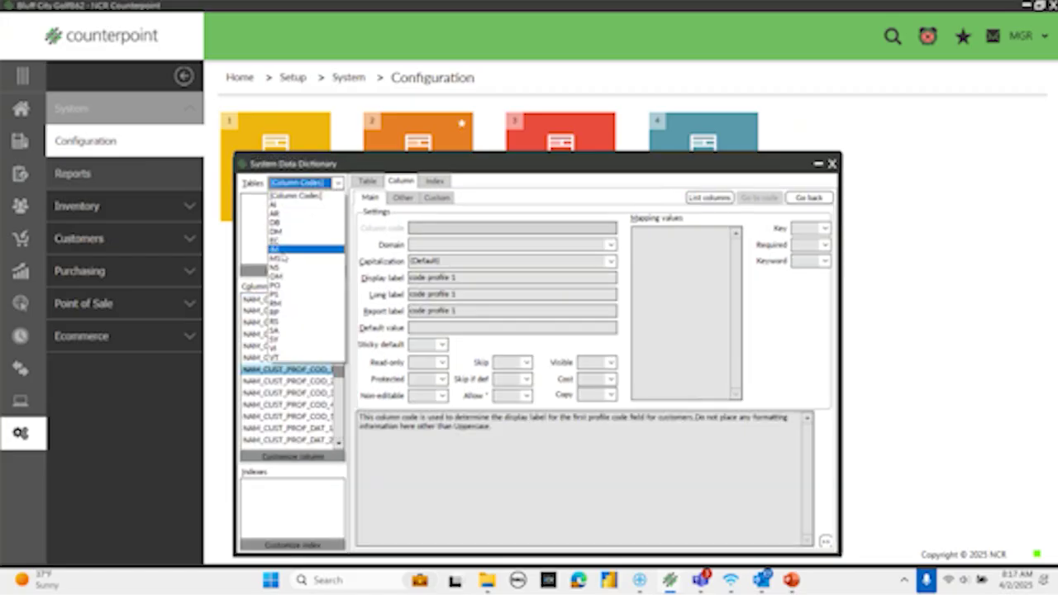
pyautogui.click(282, 250)
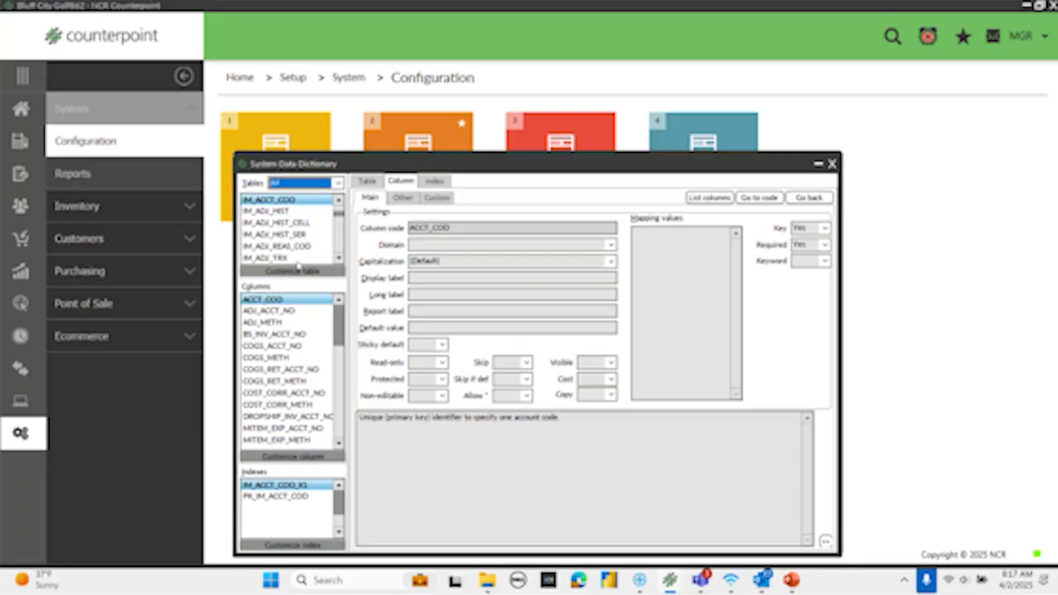
# - Select table IM_ITEM and bring up its ITEM_VEND_NO column definition
pyautogui.click(310, 201)
pyautogui.write('im_item')
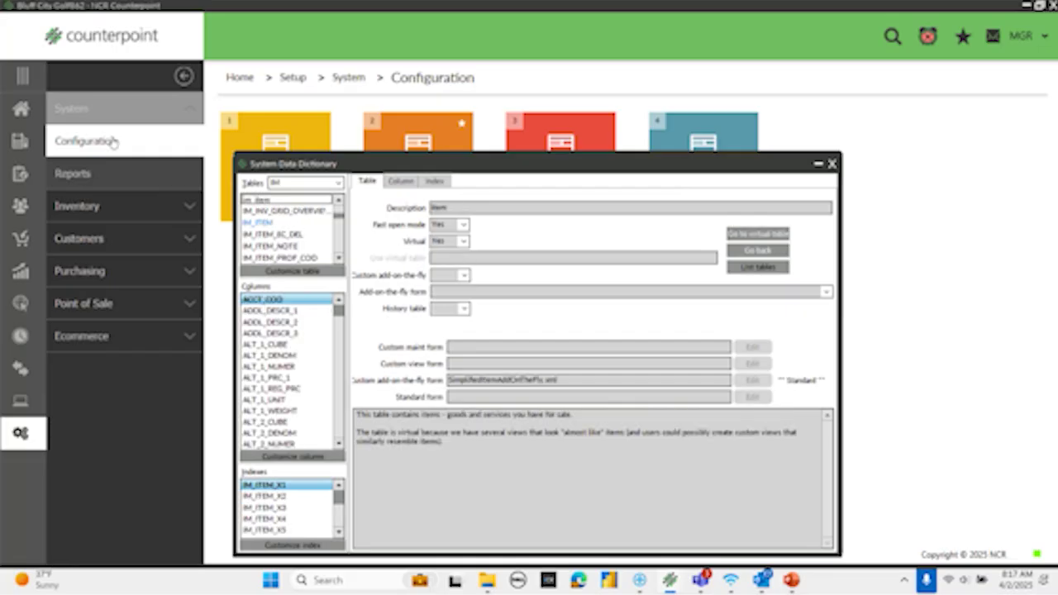
pyautogui.click(251, 224)
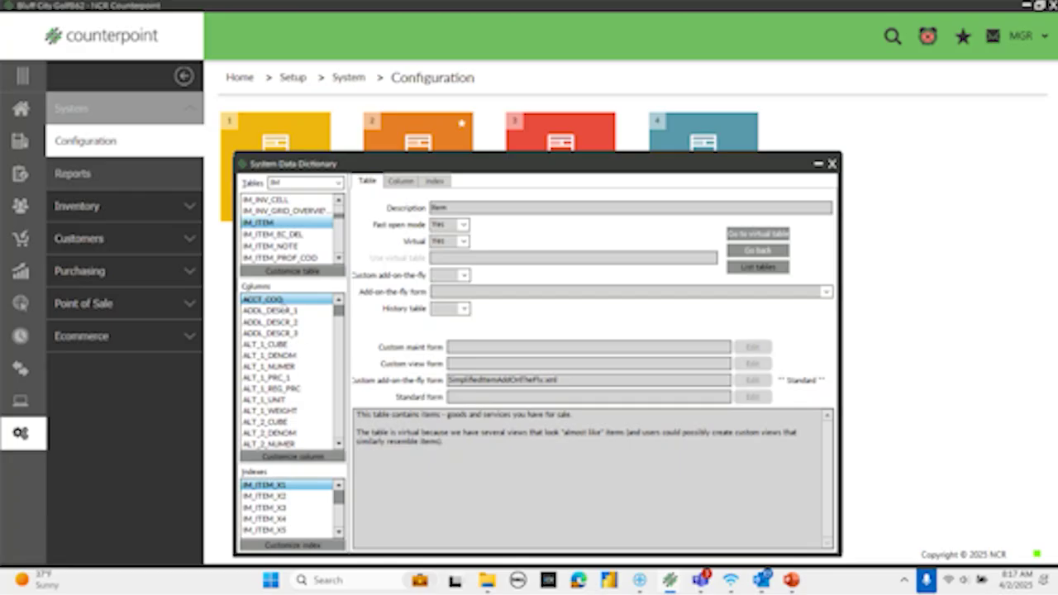
pyautogui.click(281, 301)
pyautogui.write('ite')
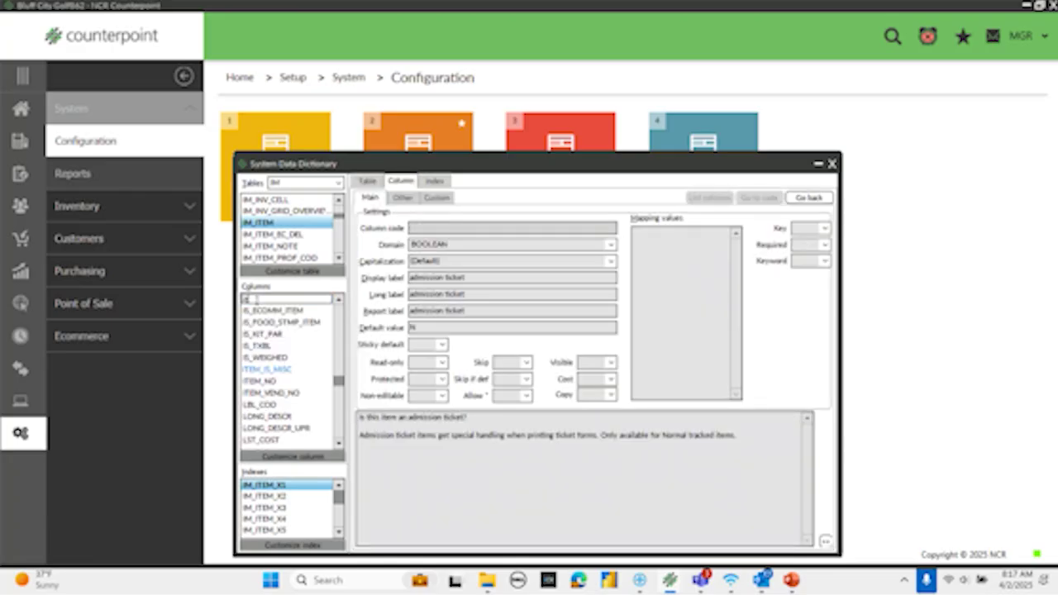
pyautogui.write('_Vend')
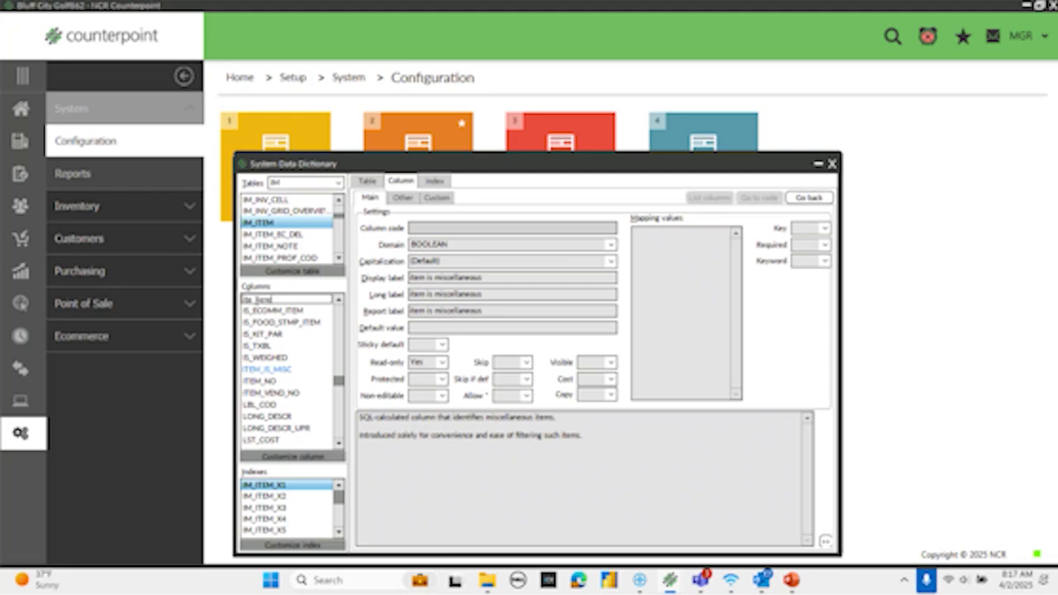
pyautogui.write('_no')
pyautogui.click(267, 393)
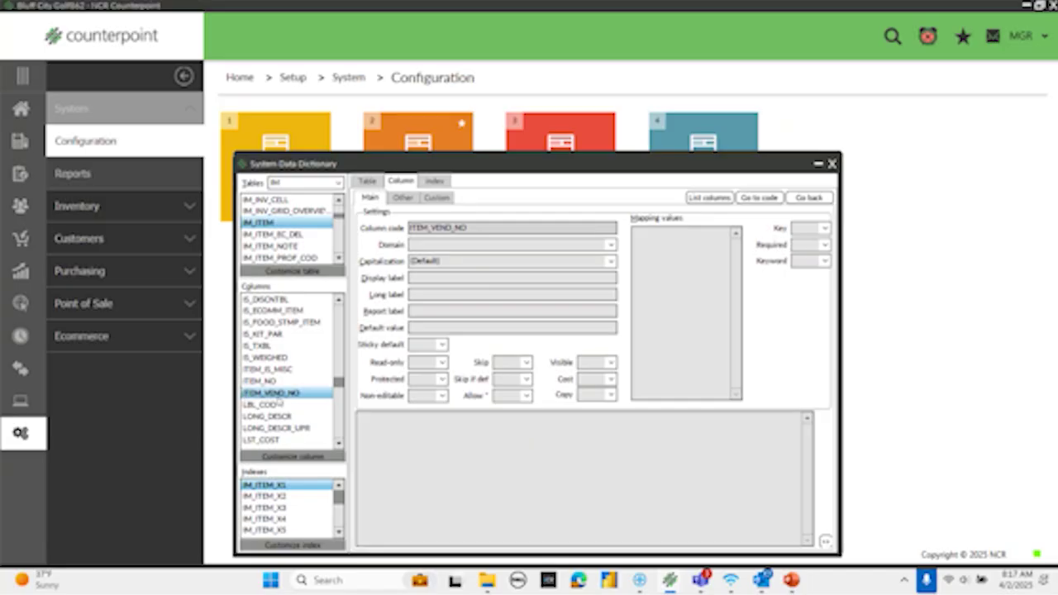
# - Customize ITEM_VEND_NO with Keyword set to Yes, then Save & Refresh
pyautogui.click(299, 457)
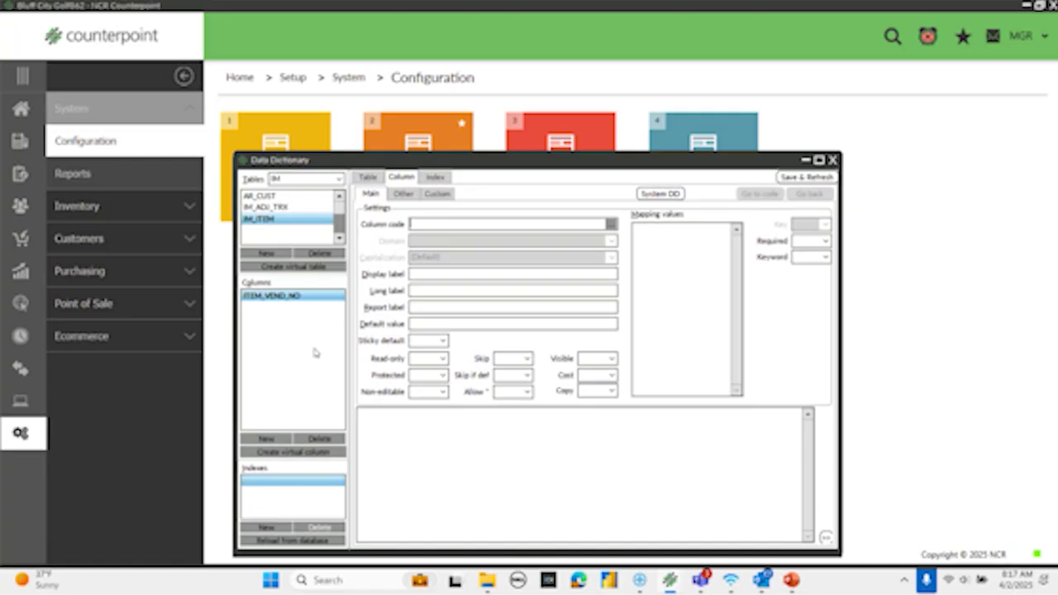
pyautogui.click(825, 257)
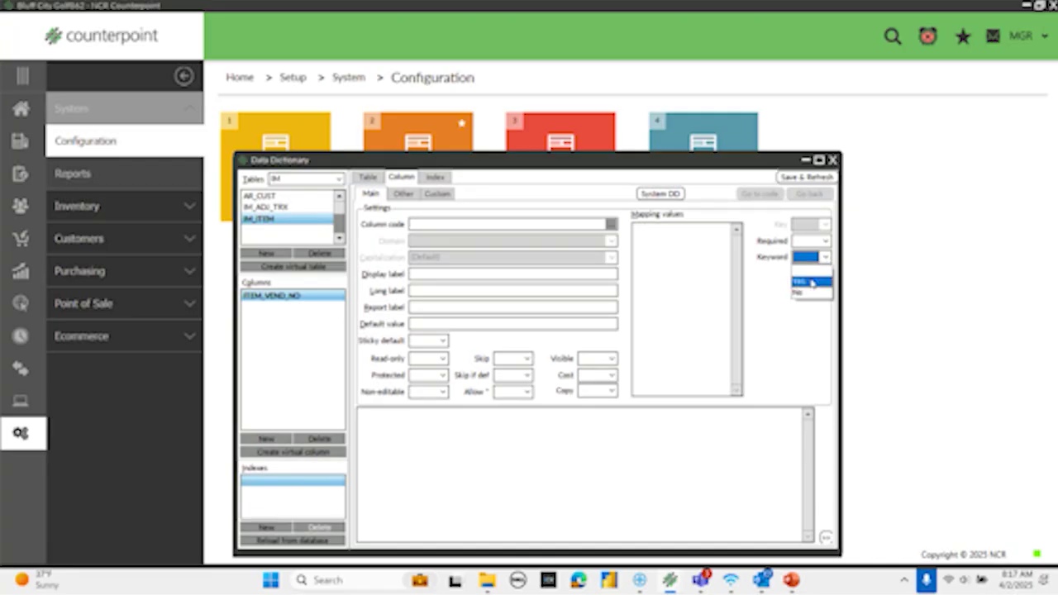
pyautogui.click(811, 282)
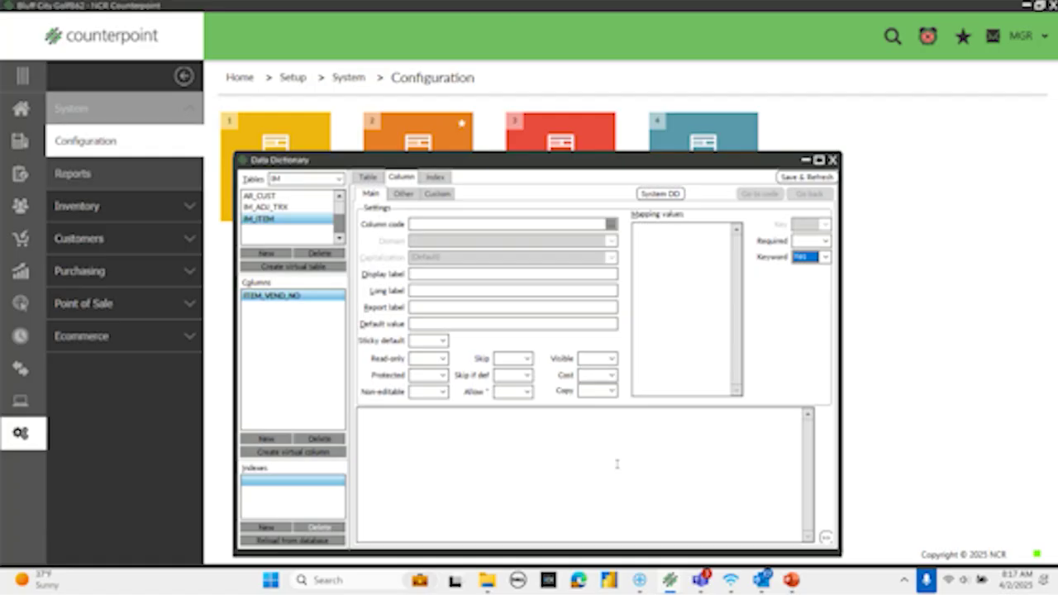
pyautogui.click(814, 179)
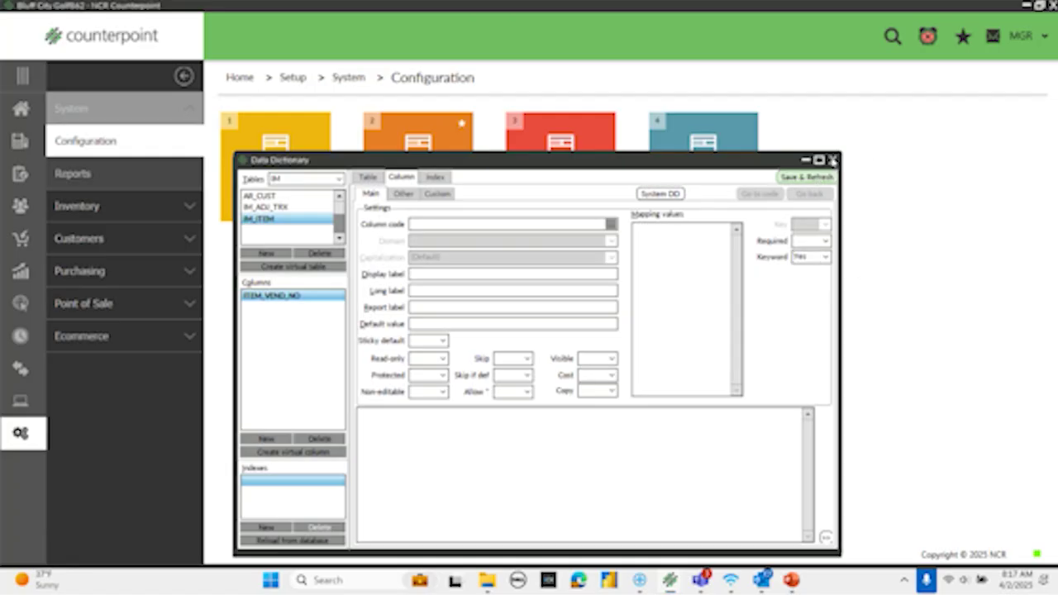
# - Close the Data Dictionary and go from Home to the Inventory page
pyautogui.click(833, 160)
pyautogui.click(10, 110)
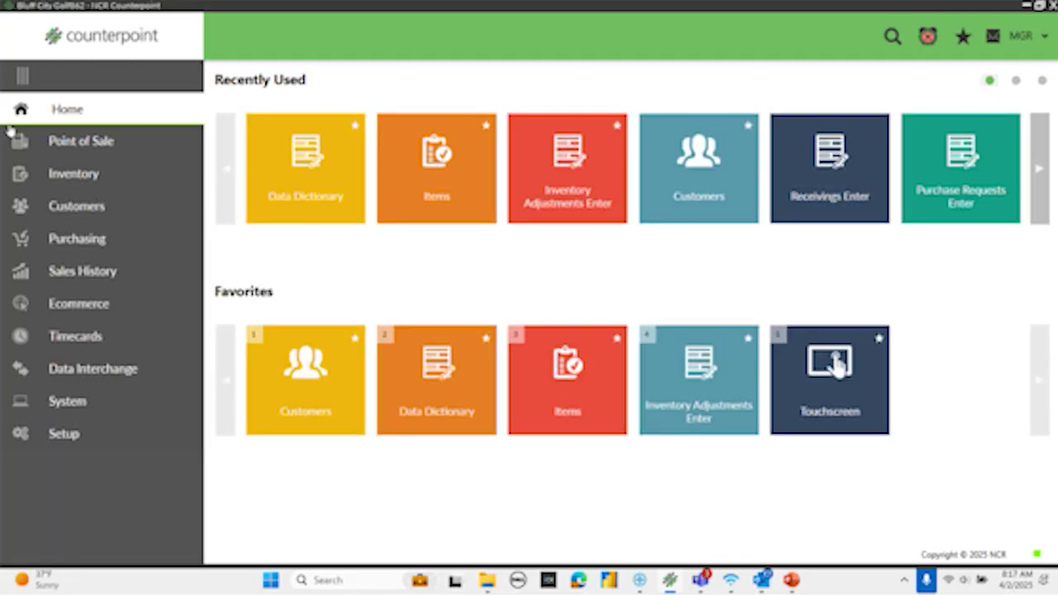
pyautogui.click(73, 174)
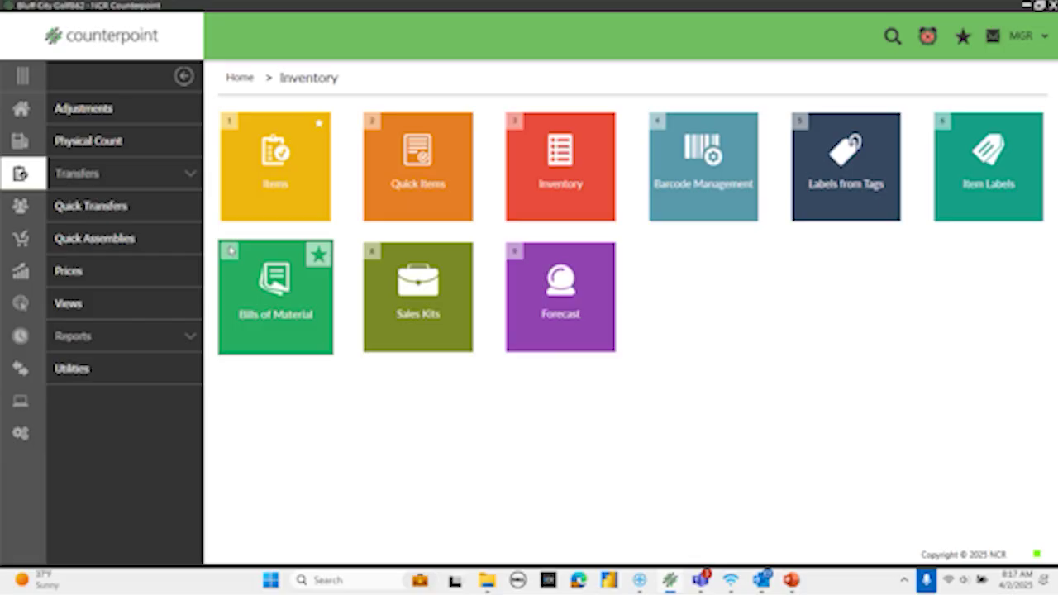
# - Open Items and search the item lookup by keyword izod, leaving SHIRT, SHORTS and VEST
pyautogui.click(257, 181)
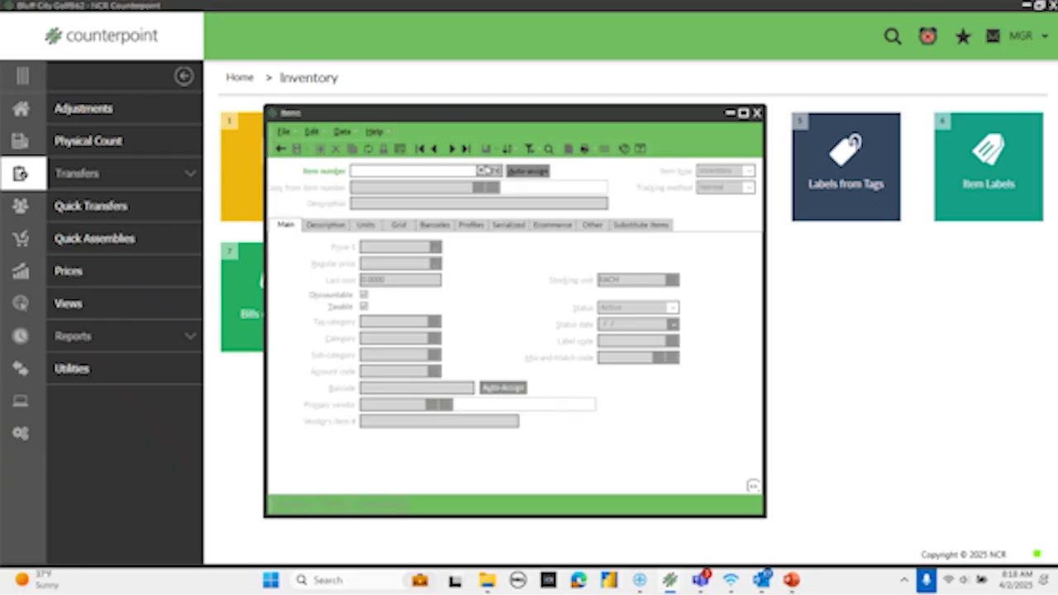
pyautogui.click(482, 171)
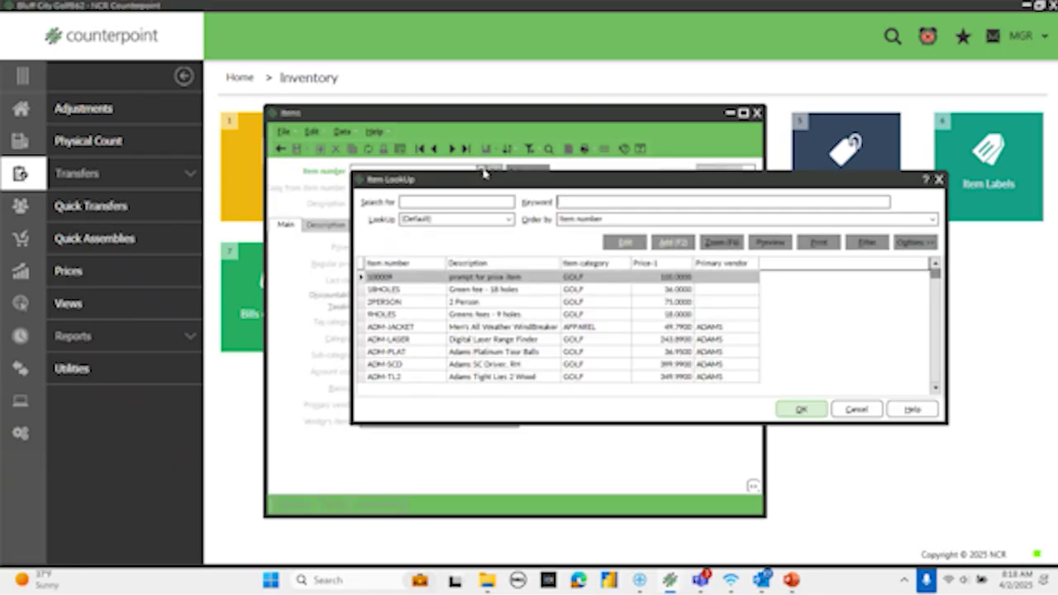
pyautogui.write('chd')
pyautogui.press('Return')
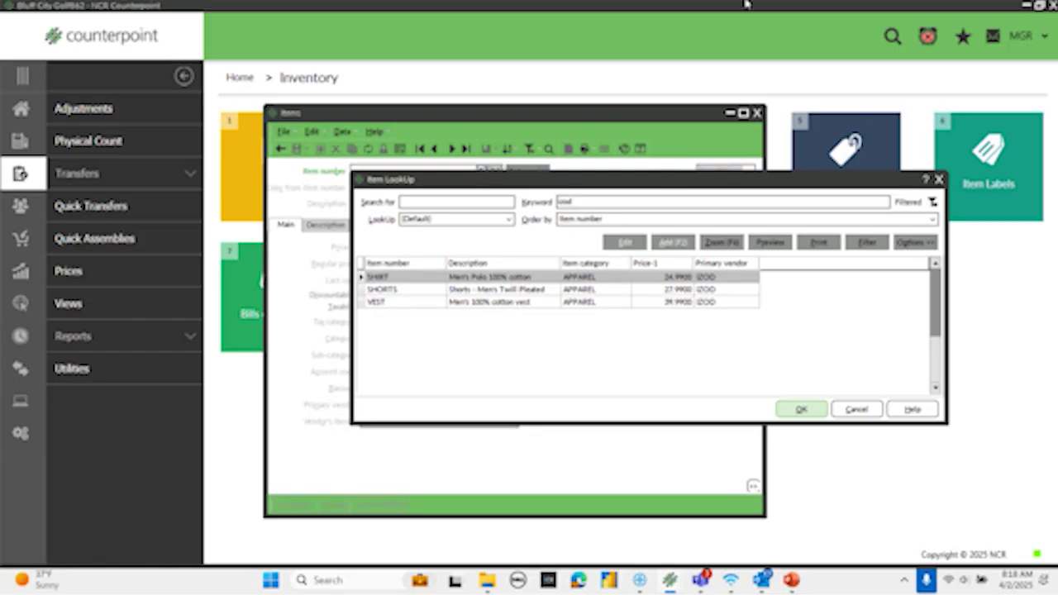
# - Load the SHIRT item, display its field and control names, then close the item window
pyautogui.click(801, 409)
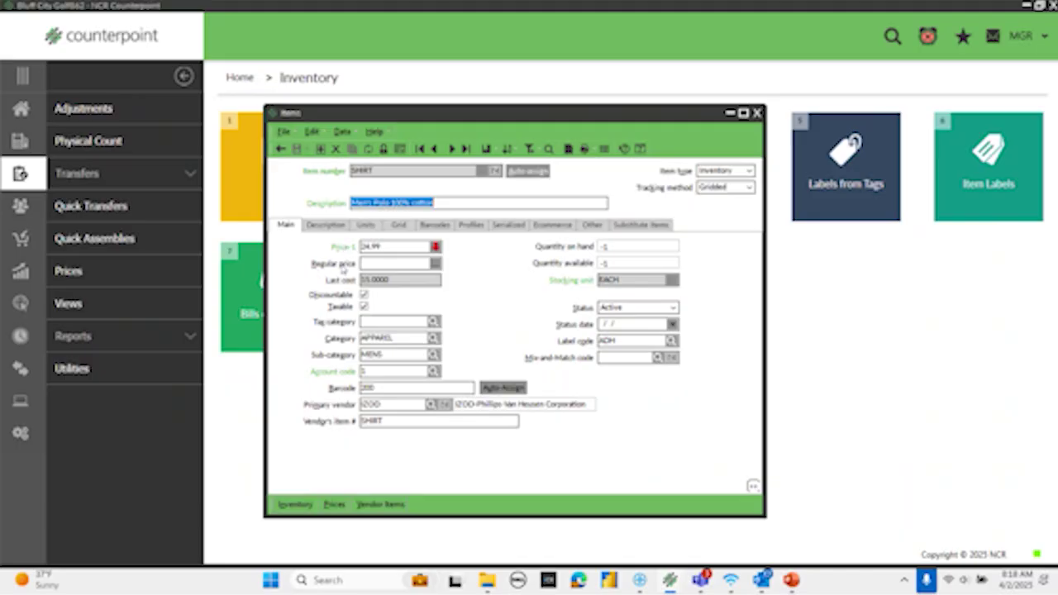
pyautogui.rightClick(335, 113)
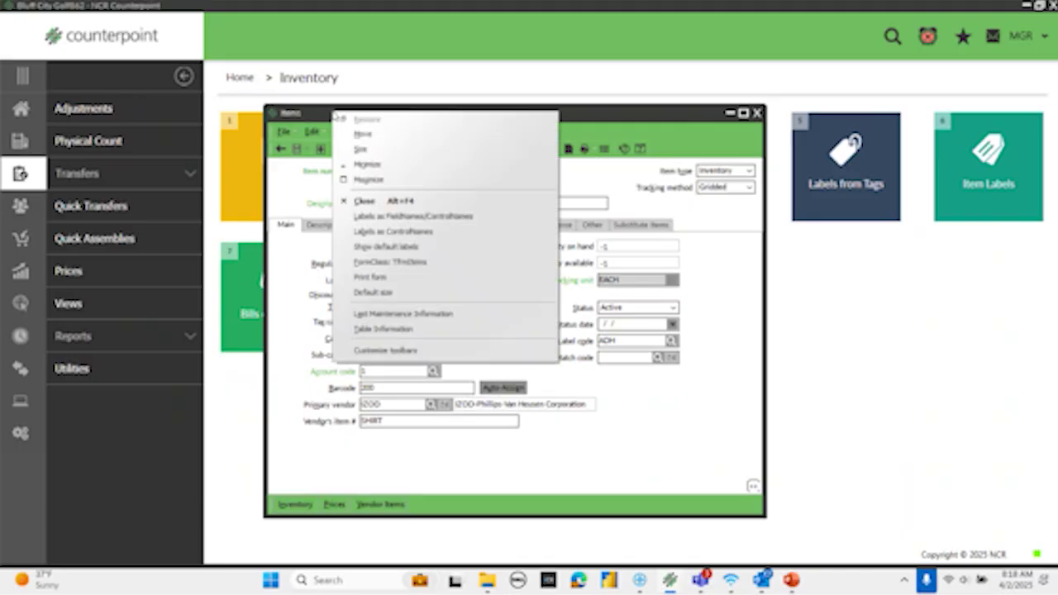
pyautogui.click(400, 216)
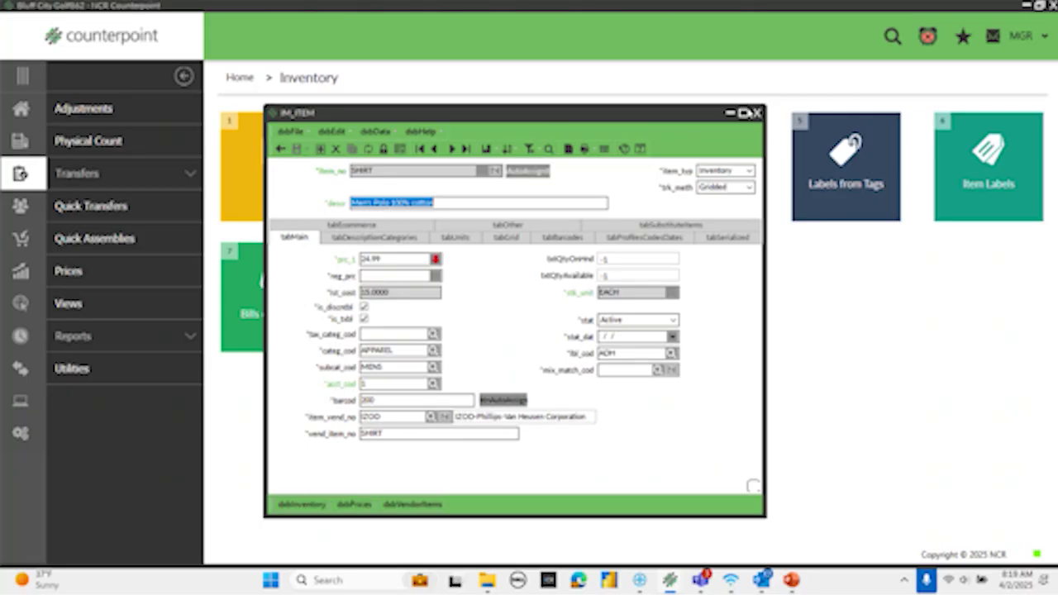
pyautogui.click(755, 113)
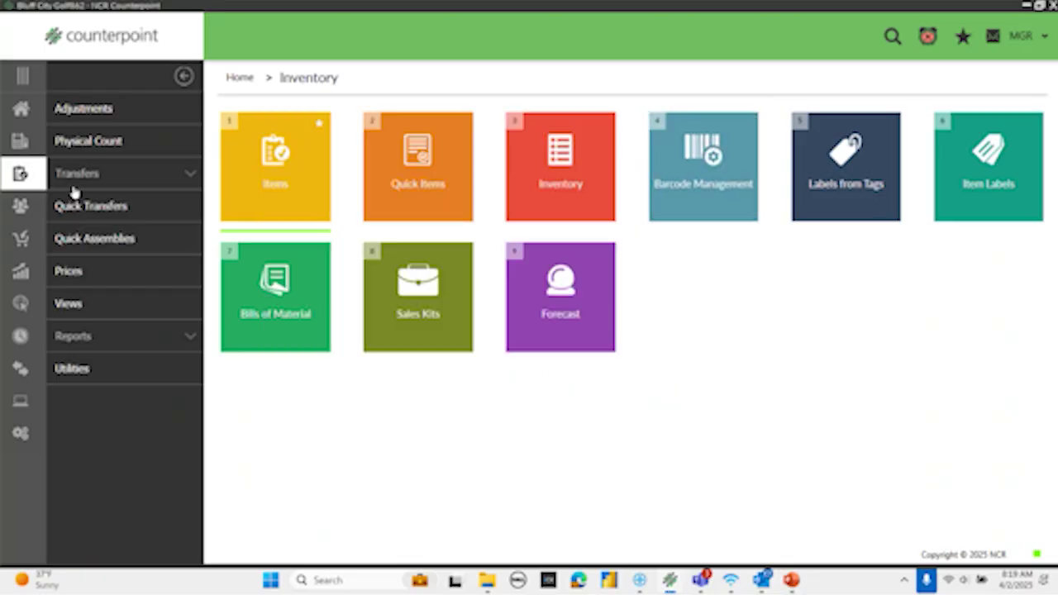
# - Reopen Setup > System > Configuration > Data Dictionary and browse the System DD's IM tables
pyautogui.click(30, 104)
pyautogui.click(75, 437)
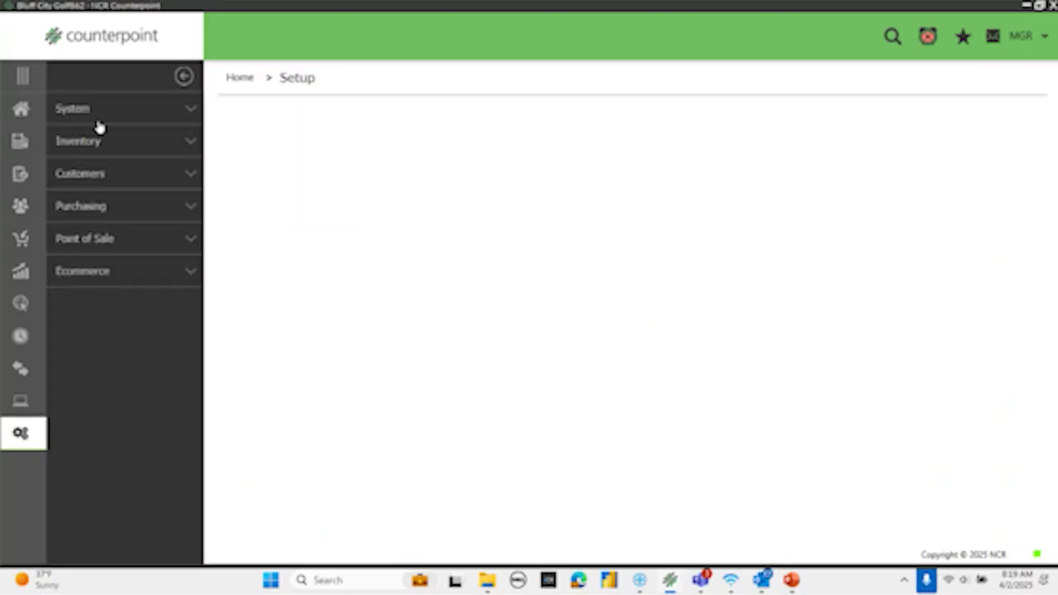
pyautogui.click(97, 109)
pyautogui.click(77, 141)
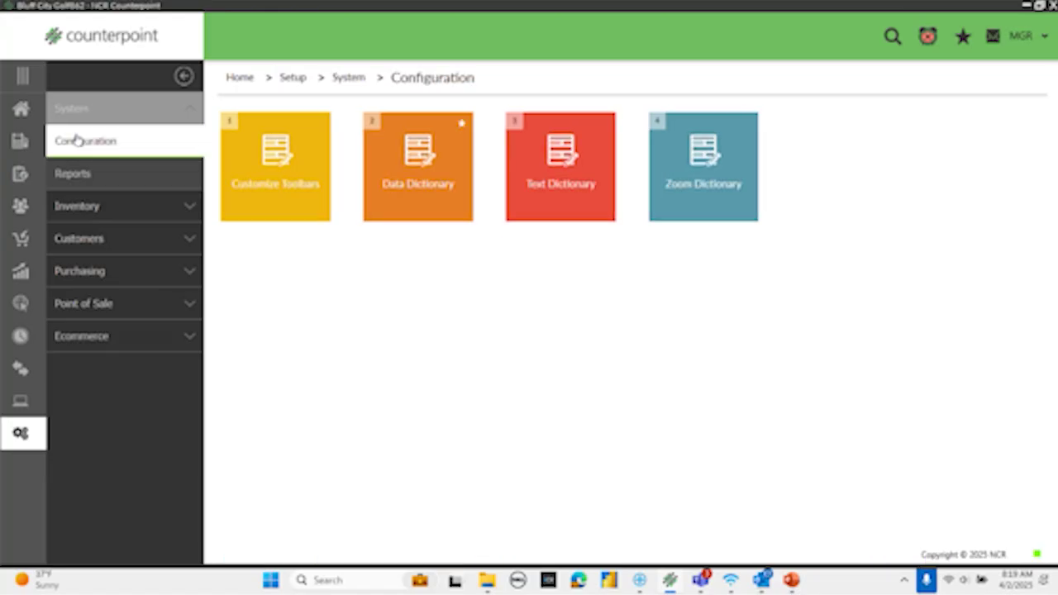
pyautogui.click(405, 173)
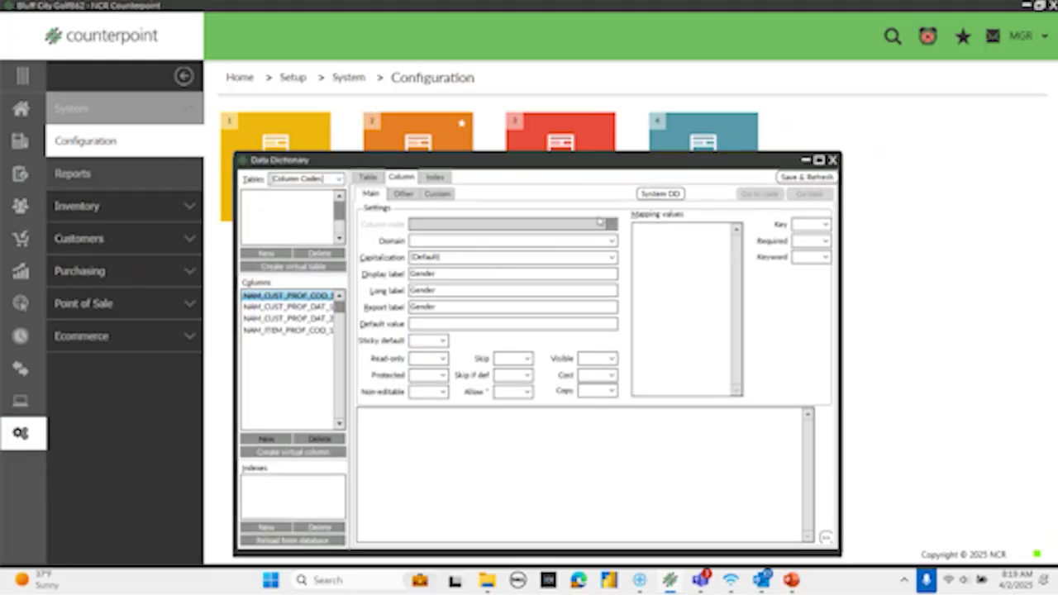
pyautogui.click(659, 195)
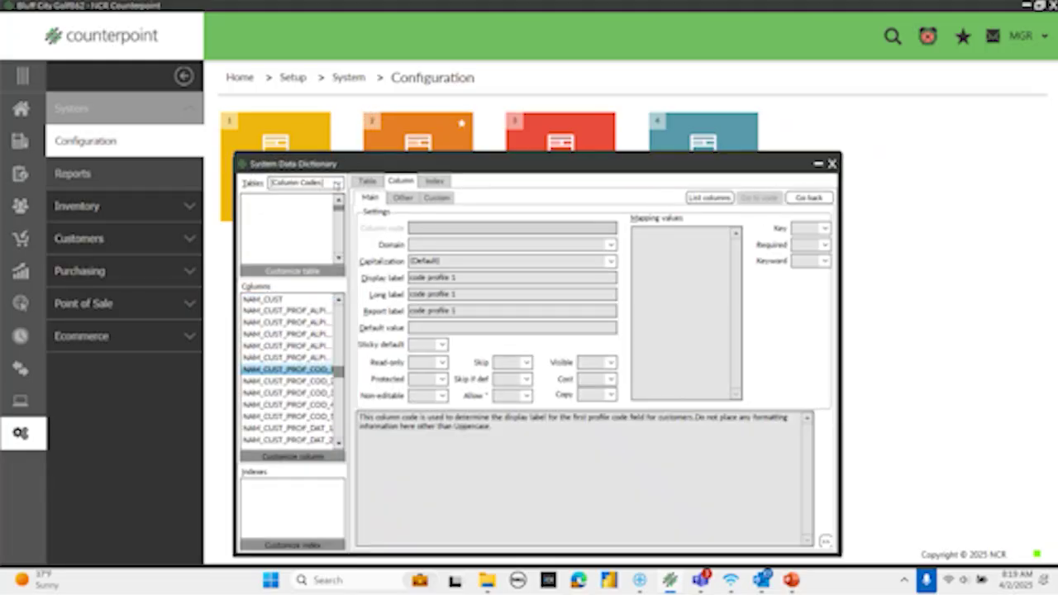
pyautogui.click(338, 182)
pyautogui.click(288, 250)
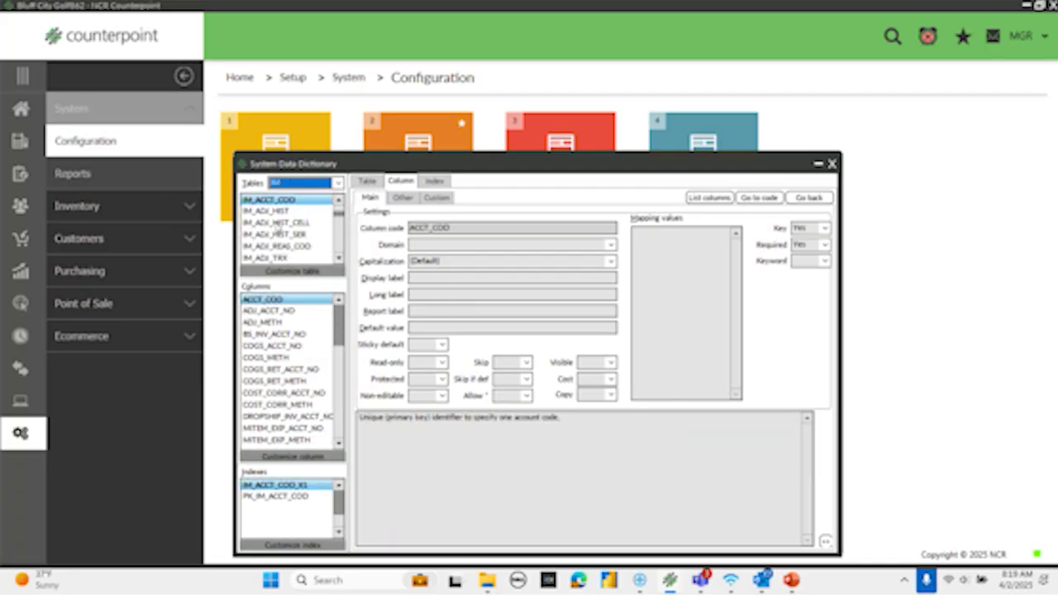
# - Select IM_ITEM's PRC_1 price column and copy it into the customizable dictionary
pyautogui.click(282, 200)
pyautogui.write('im_item')
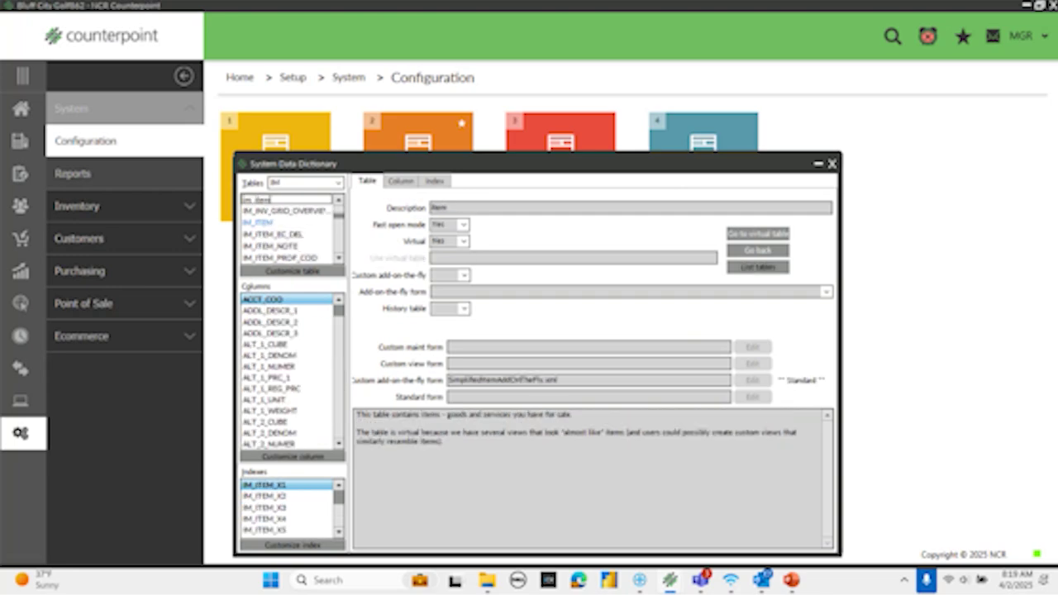
pyautogui.click(265, 223)
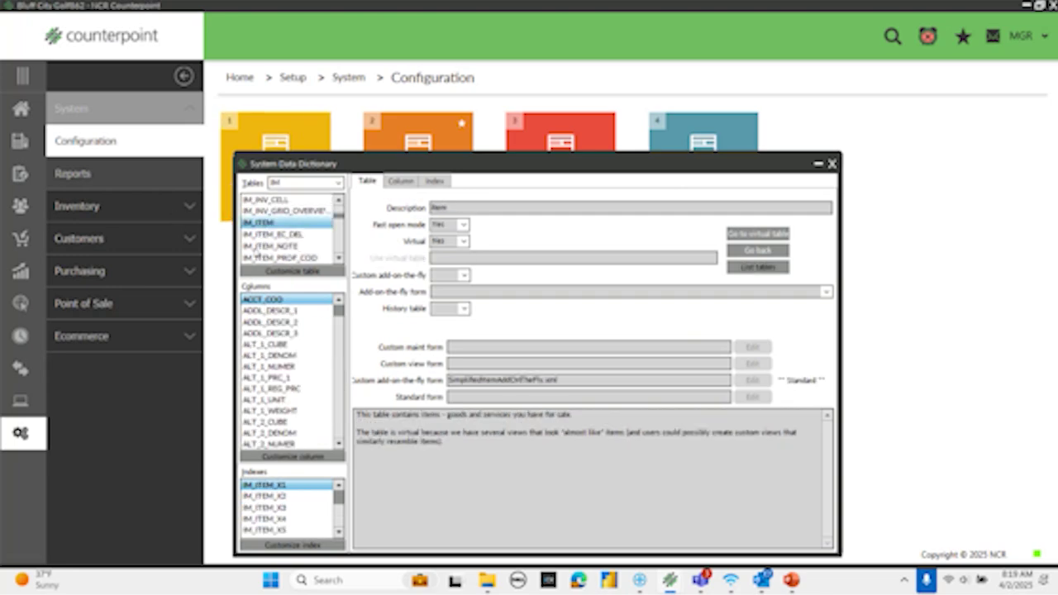
pyautogui.click(266, 378)
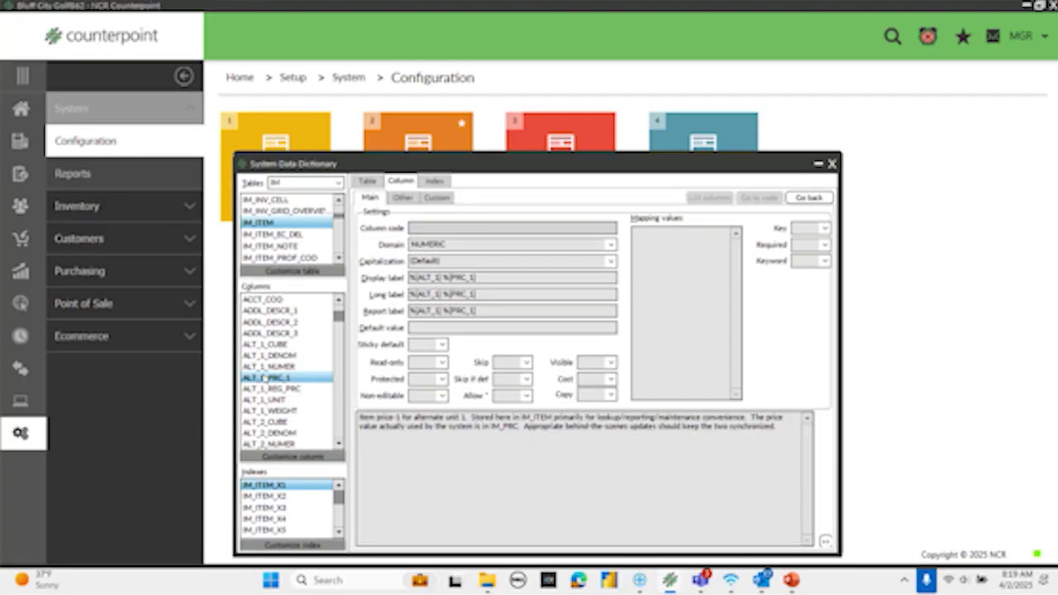
pyautogui.write('re')
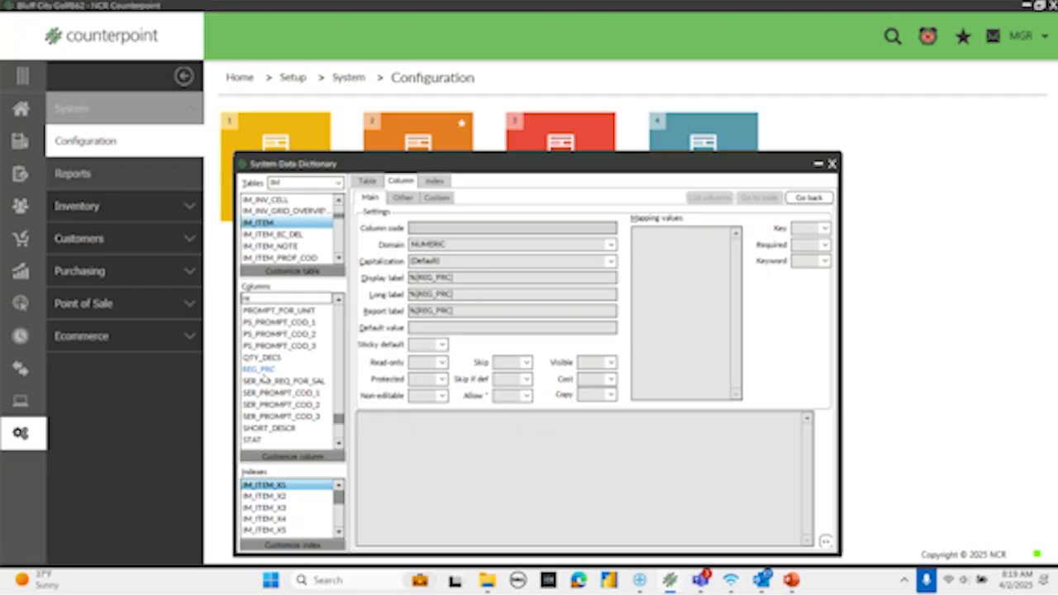
pyautogui.write('pr')
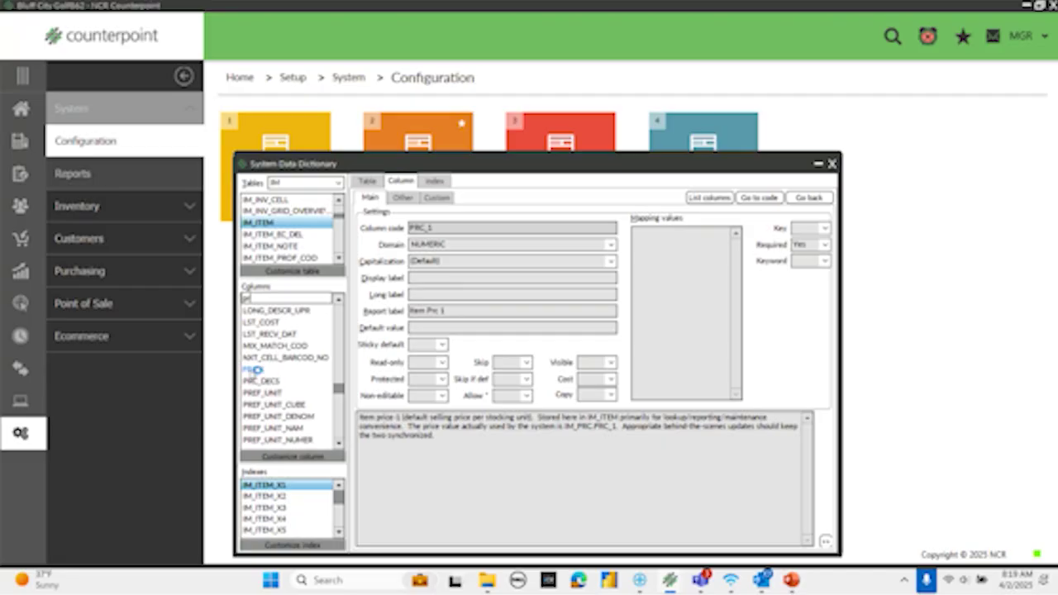
pyautogui.click(253, 371)
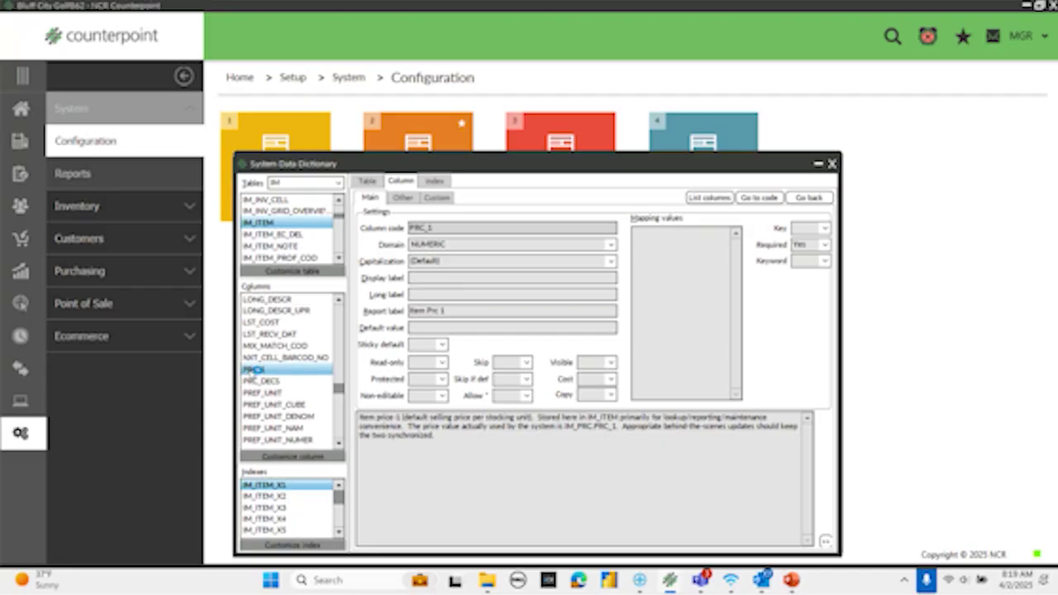
pyautogui.click(295, 457)
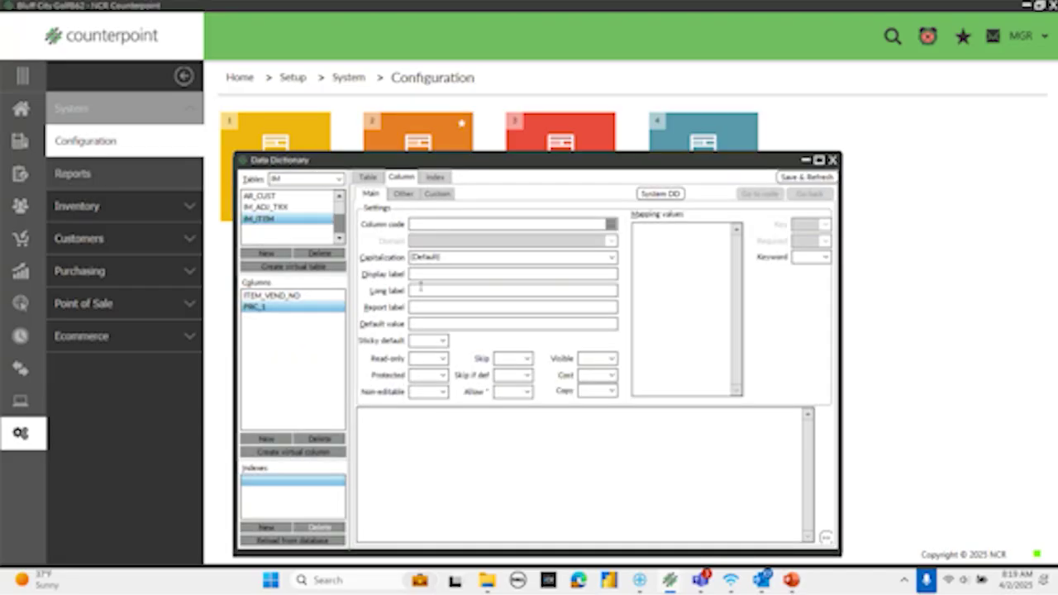
# - Give PRC_1 the display label 'Retail' and Save & Refresh
pyautogui.click(421, 275)
pyautogui.write('Retail')
pyautogui.click(824, 176)
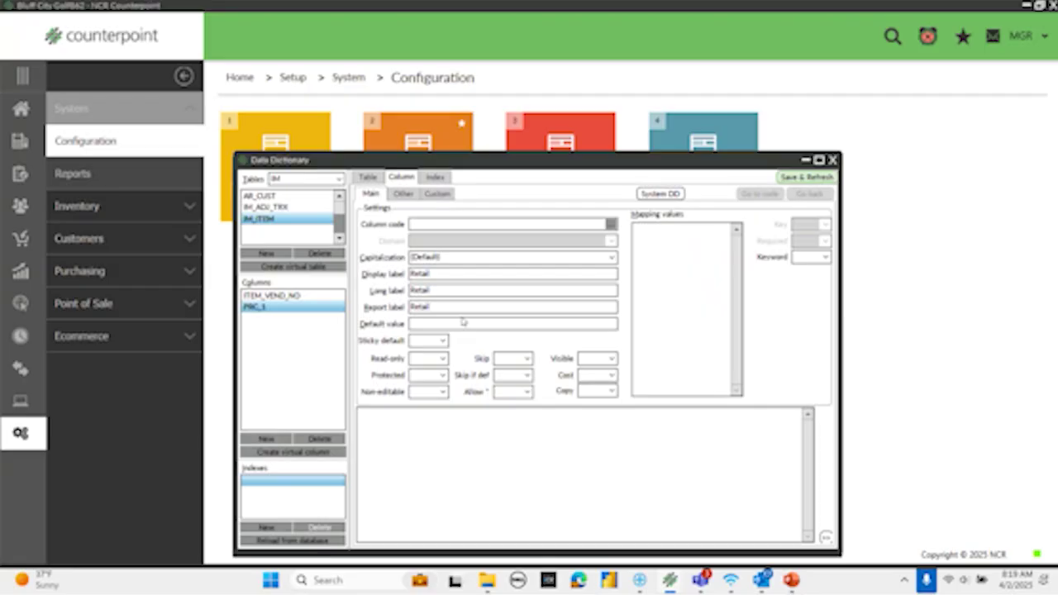
# - Customize REG_PRC with the label 'MSRP', save, and close the Data Dictionary
pyautogui.click(659, 194)
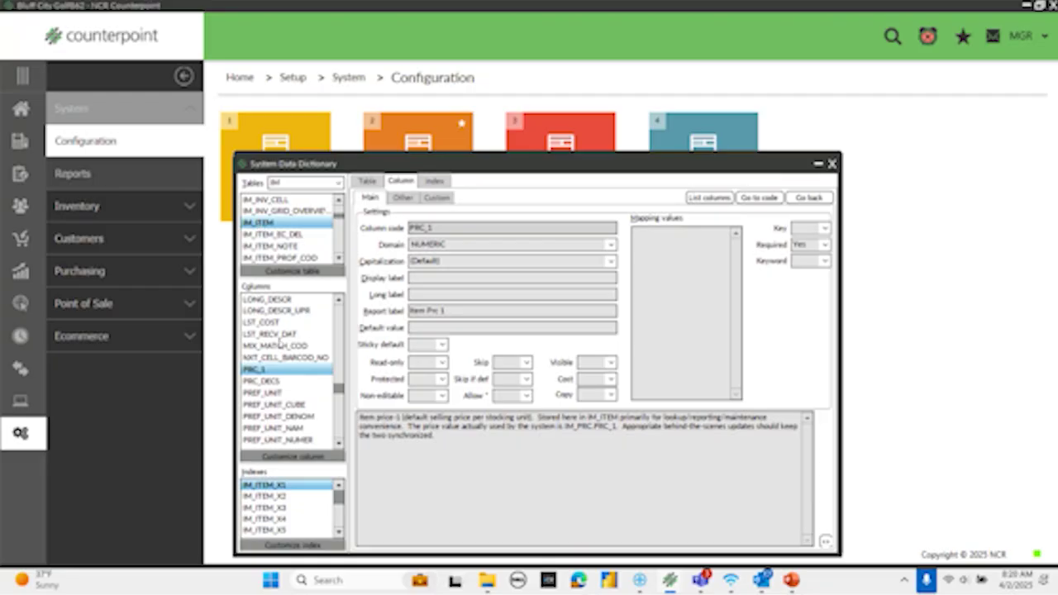
pyautogui.press('Down')
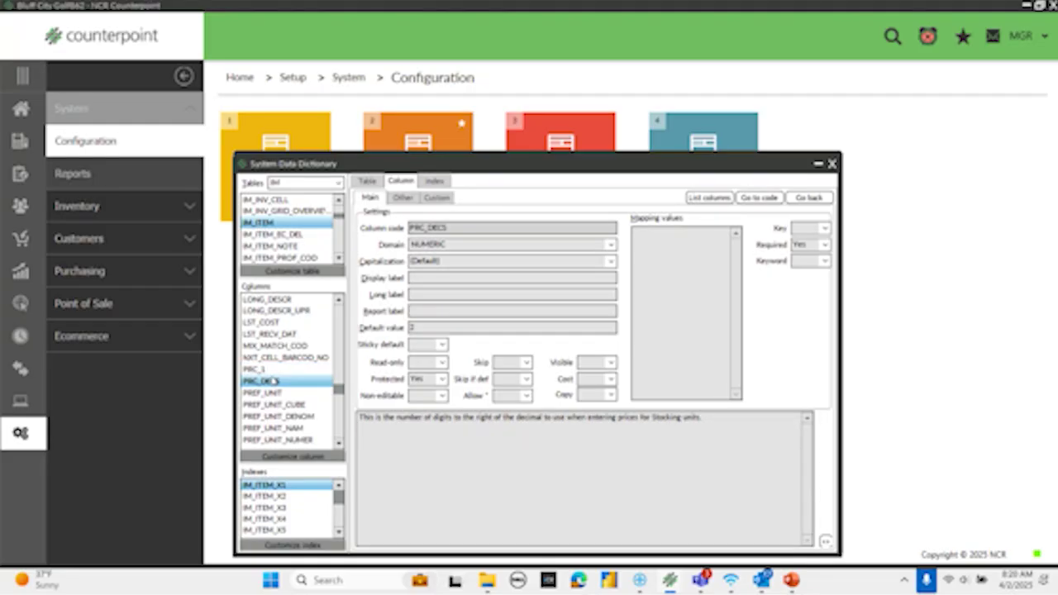
pyautogui.write('Reg')
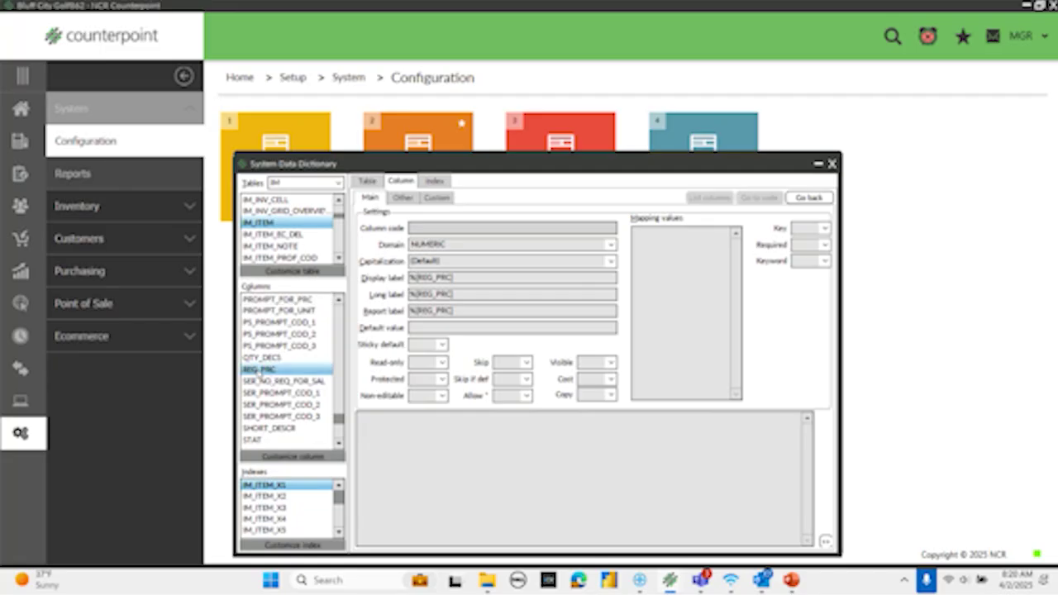
pyautogui.click(292, 457)
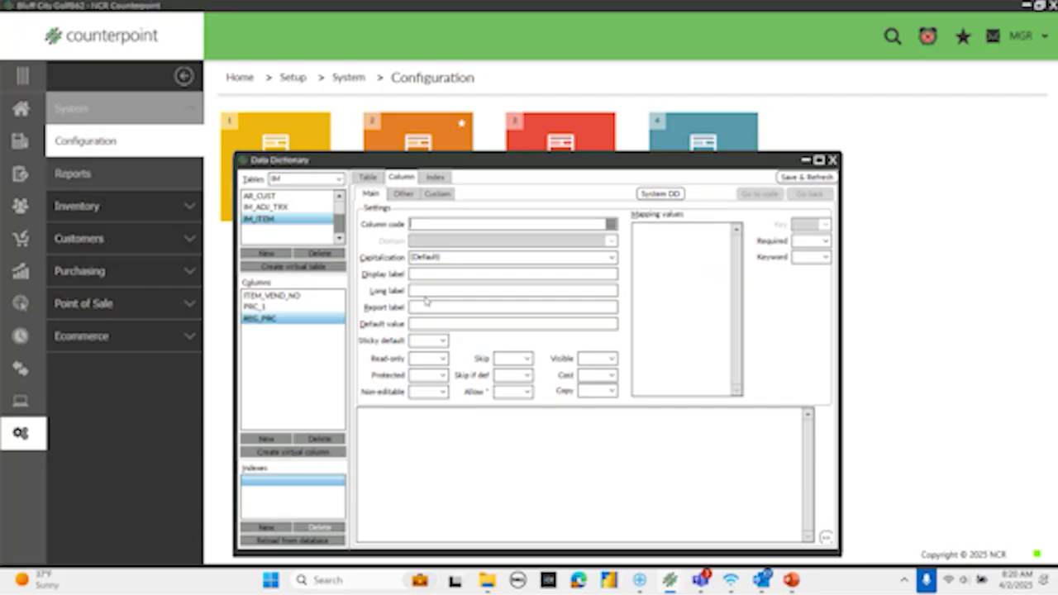
pyautogui.write('MSRP')
pyautogui.click(806, 177)
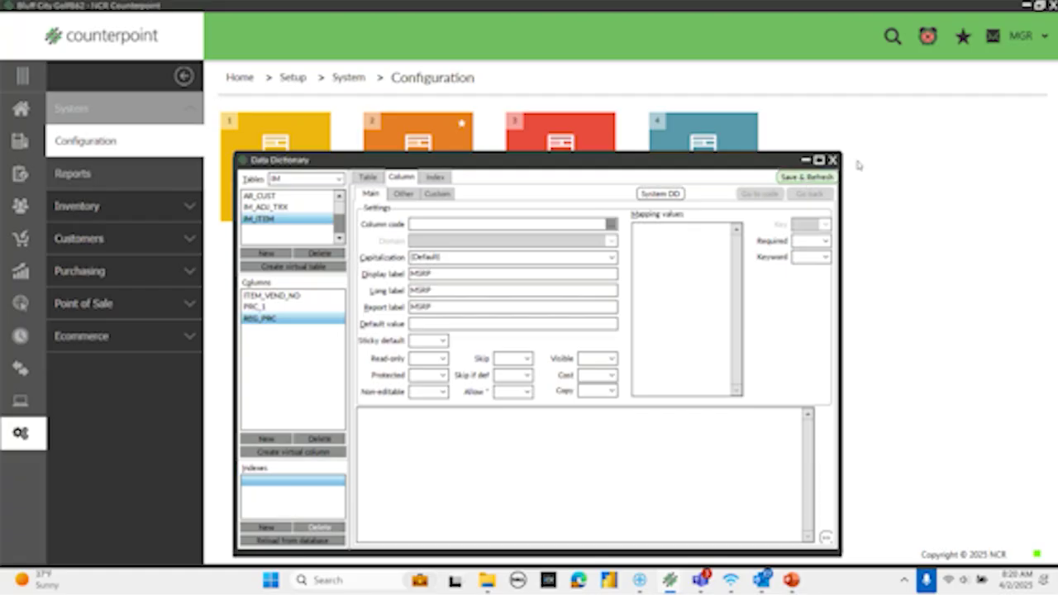
pyautogui.click(832, 159)
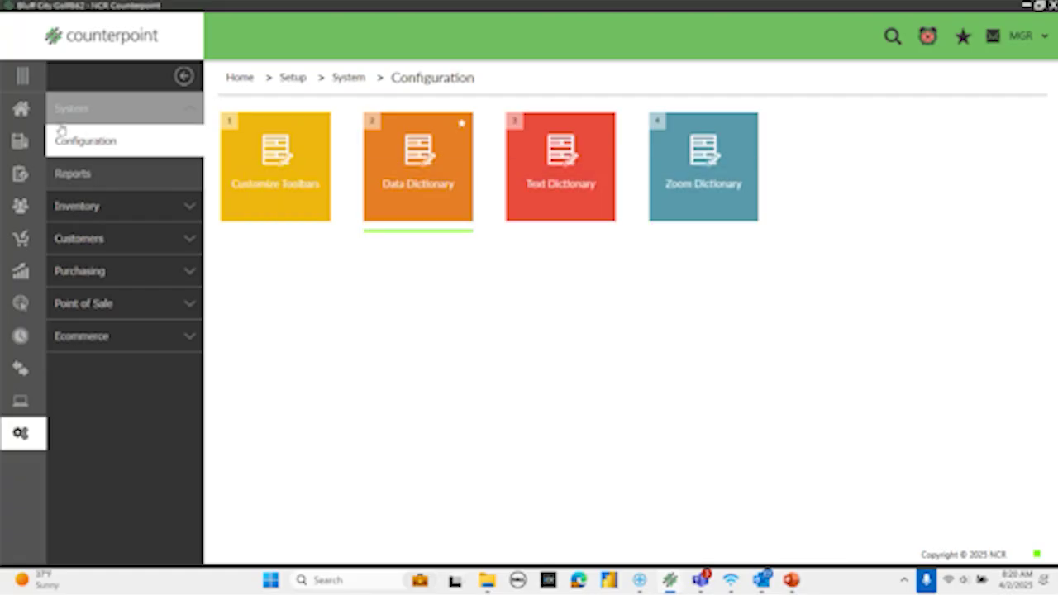
# - Load item 100009 in the Items form to confirm the Retail and MSRP price labels, then go Home
pyautogui.click(24, 114)
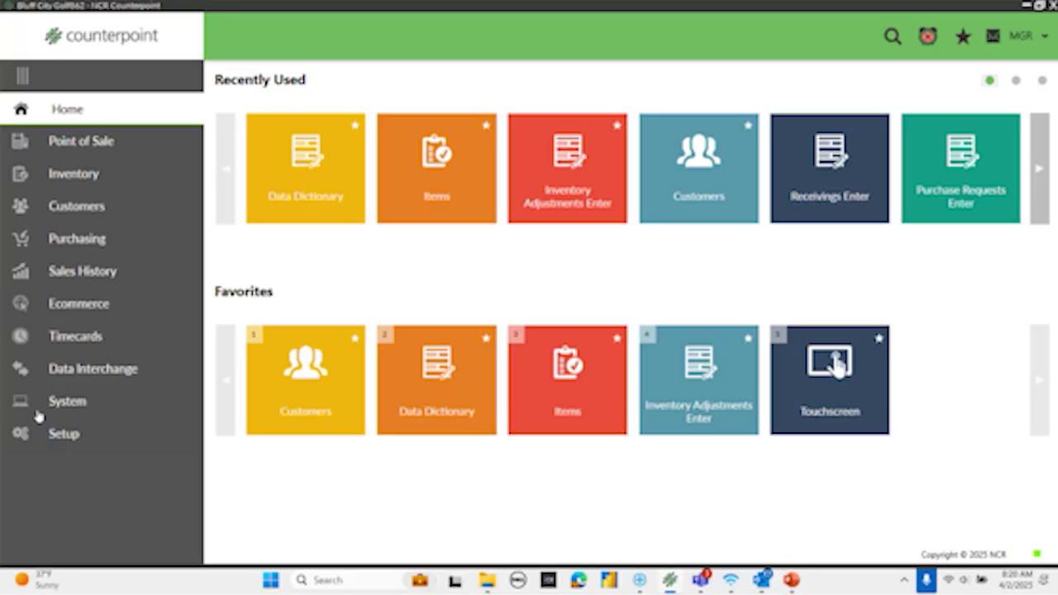
pyautogui.click(73, 175)
pyautogui.click(276, 174)
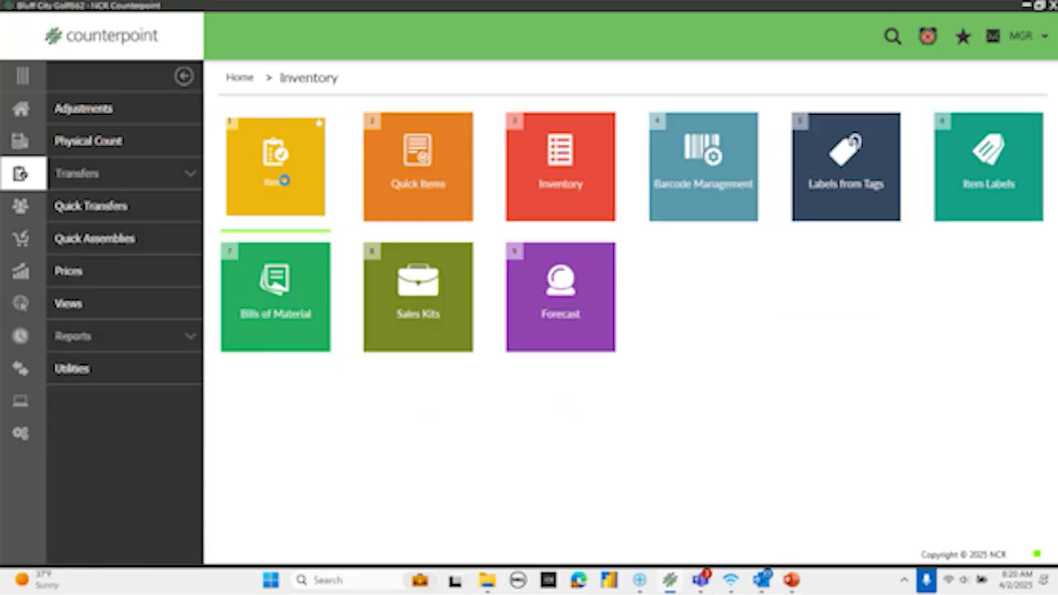
pyautogui.click(452, 149)
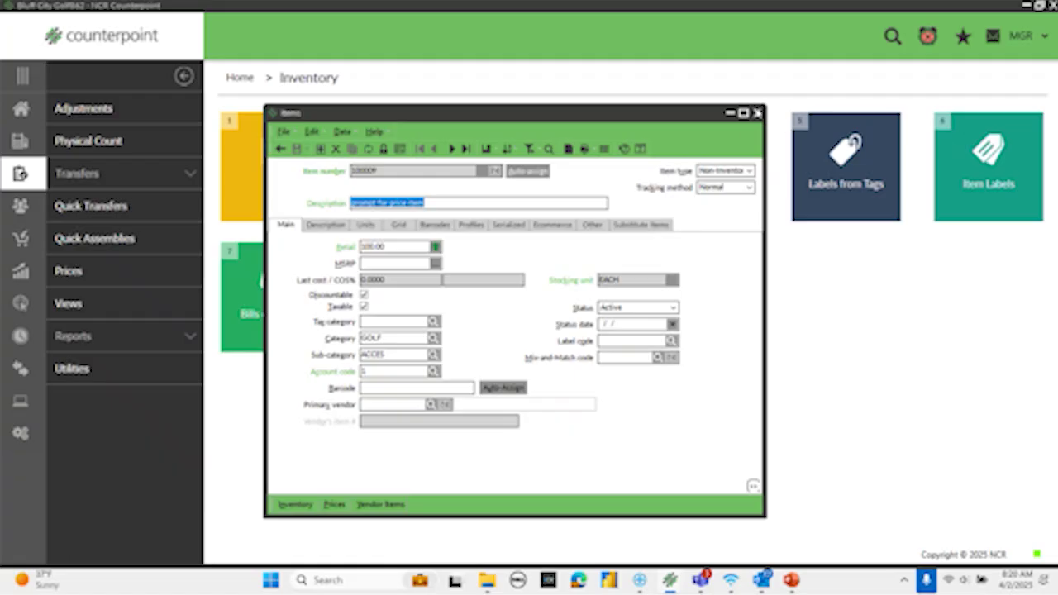
pyautogui.click(756, 113)
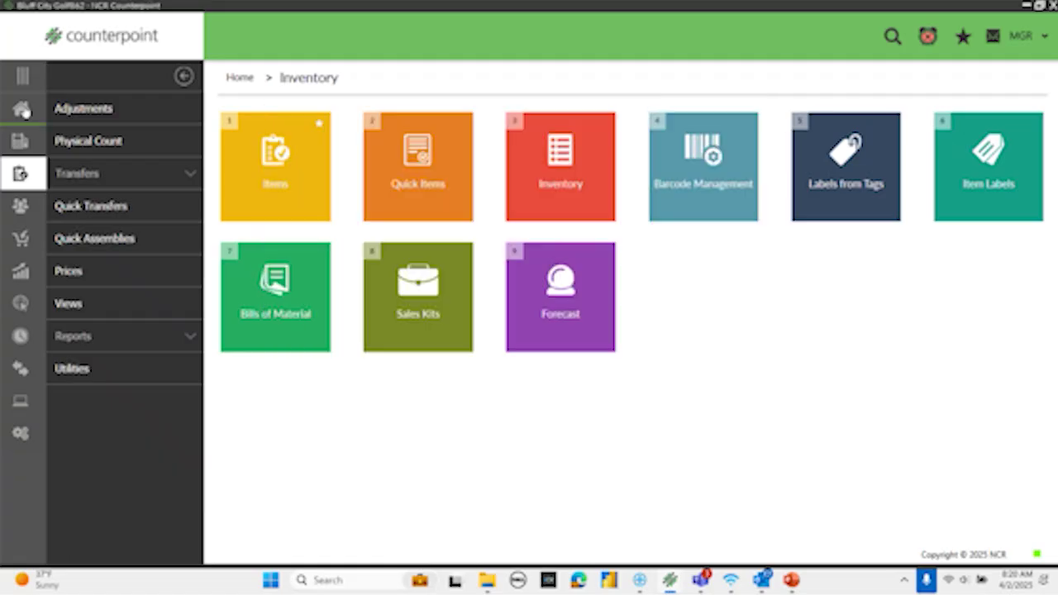
pyautogui.click(20, 109)
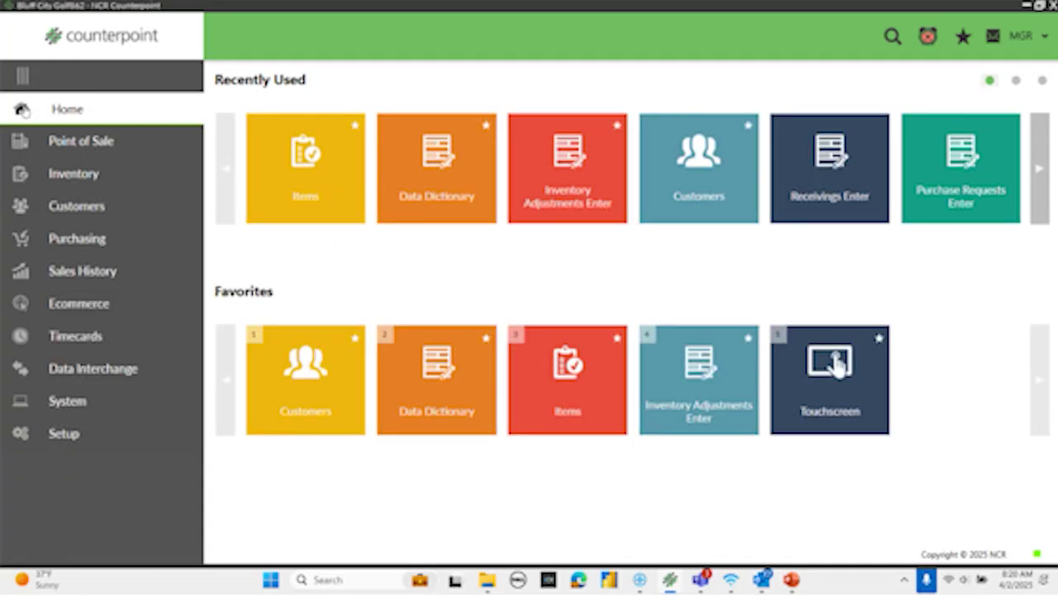
# - Open the first customer record and clear its Phone 1 value
pyautogui.click(286, 362)
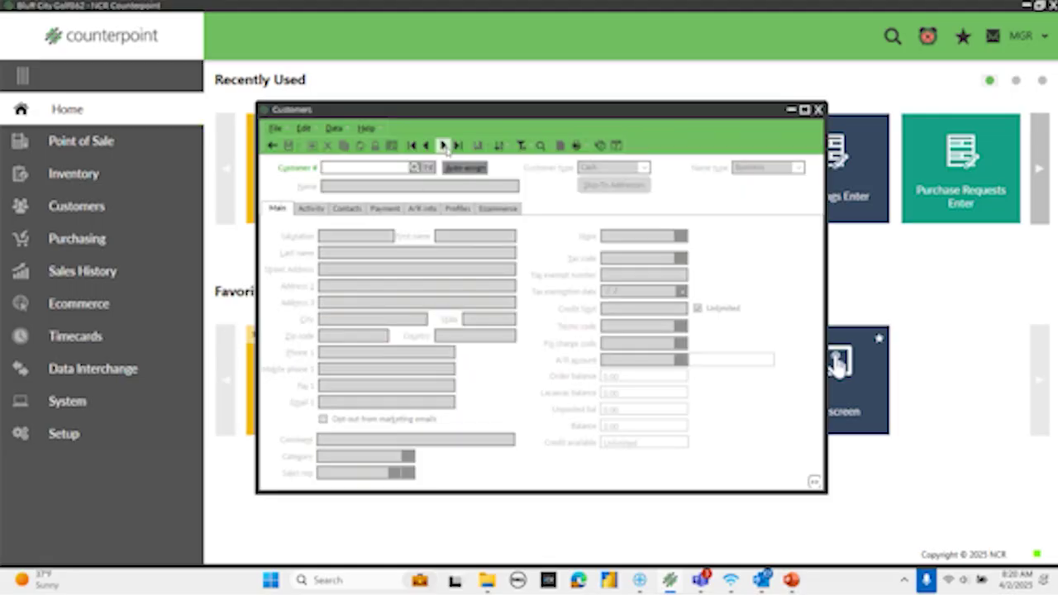
pyautogui.click(444, 145)
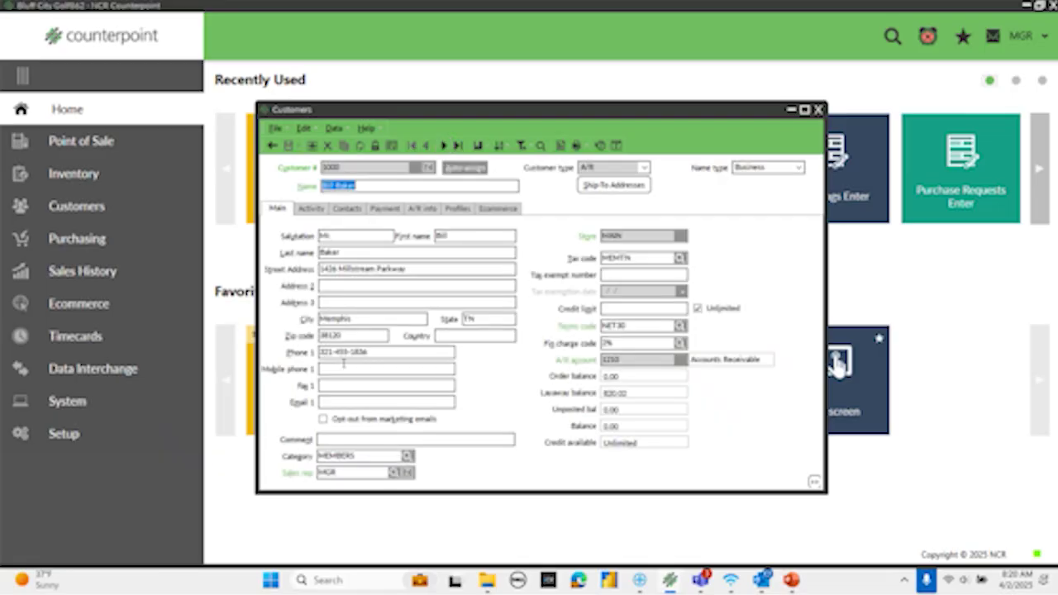
pyautogui.moveTo(368, 352); pyautogui.dragTo(93, 345)
pyautogui.press('BackSpace')
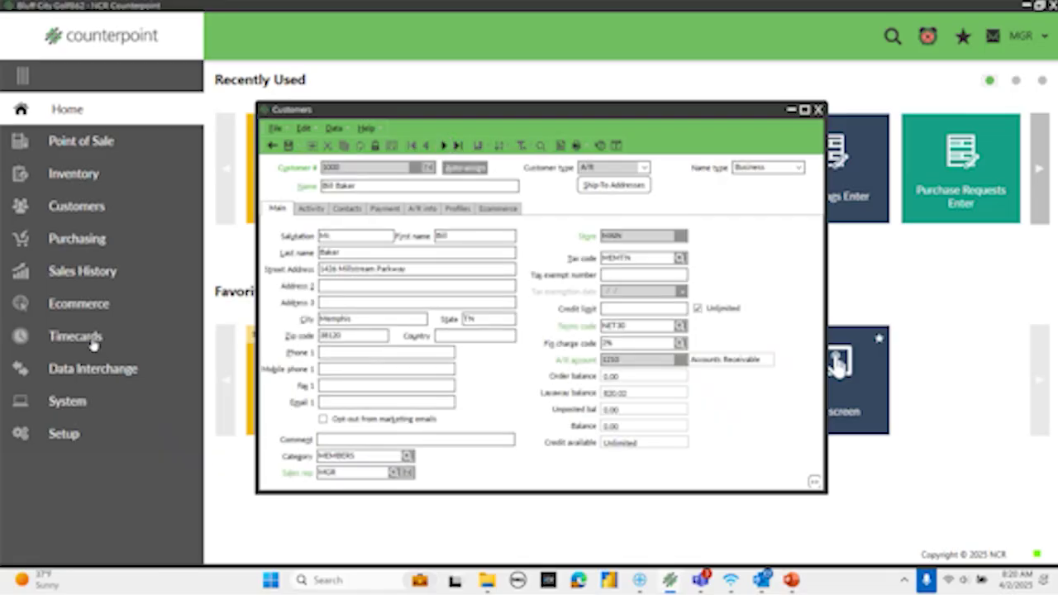
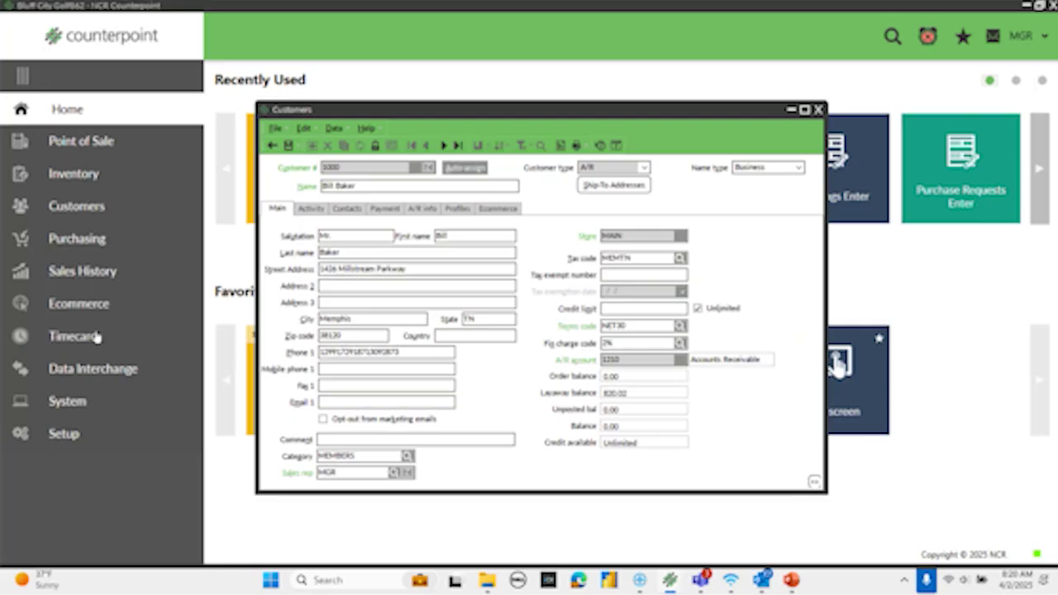
pyautogui.moveTo(428, 354); pyautogui.dragTo(196, 341)
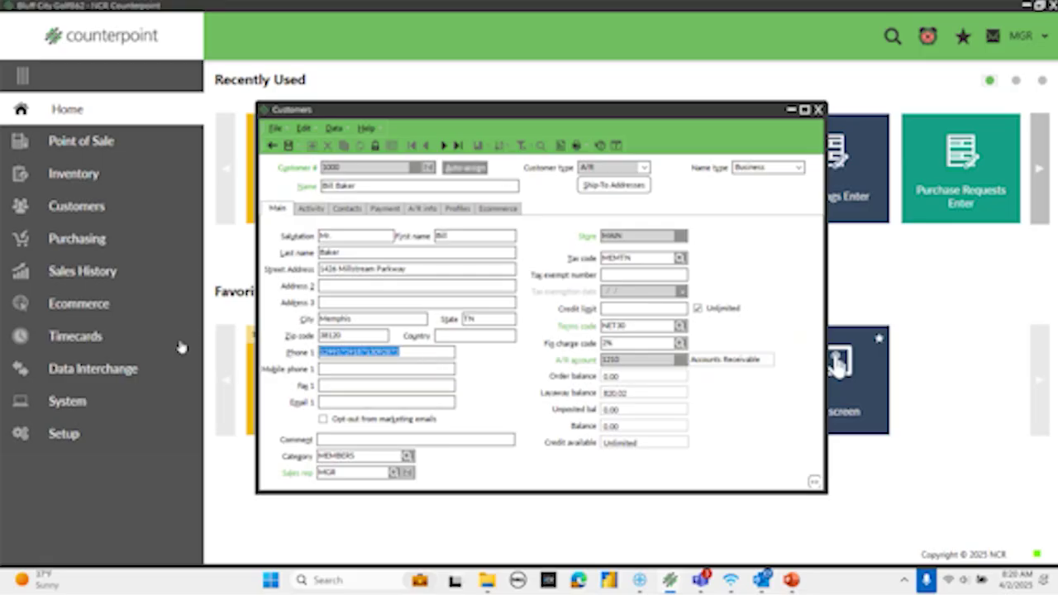
pyautogui.press('BackSpace')
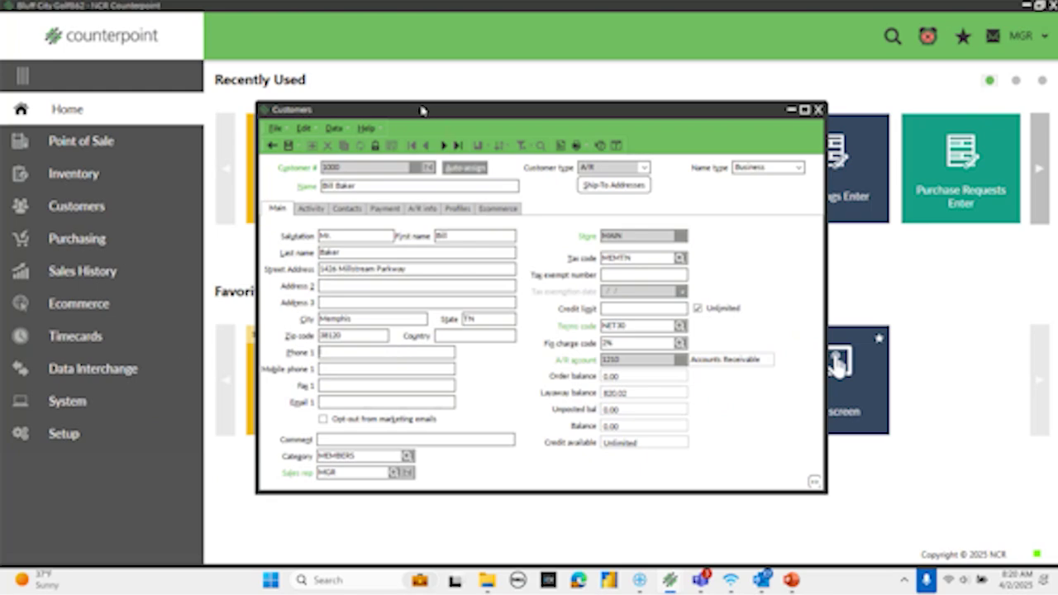
# - Switch the form labels to FieldNames/ControlNames, then close the customer record, saving changes
pyautogui.rightClick(421, 110)
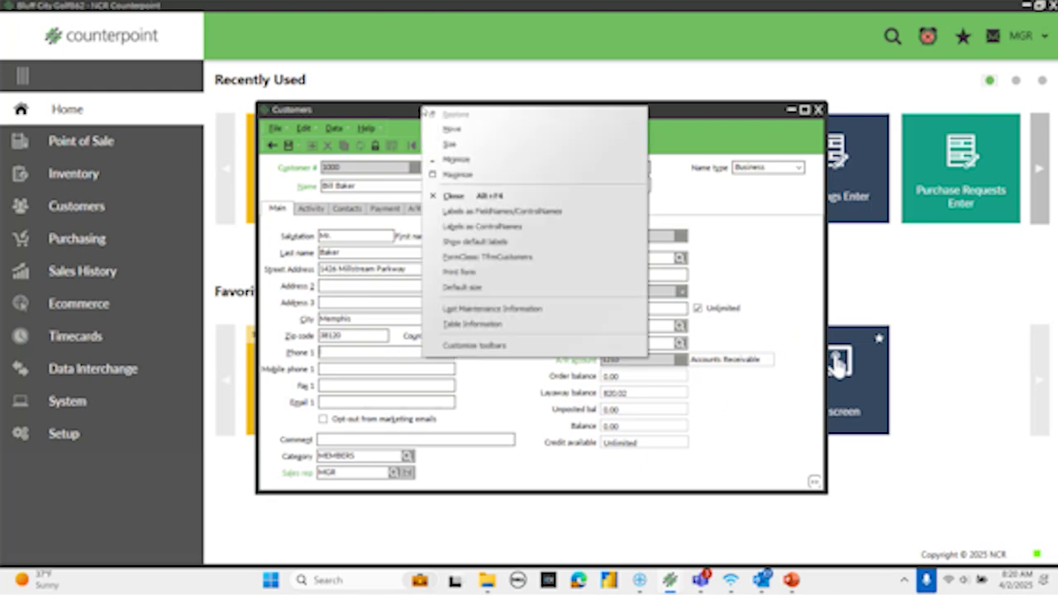
pyautogui.click(493, 213)
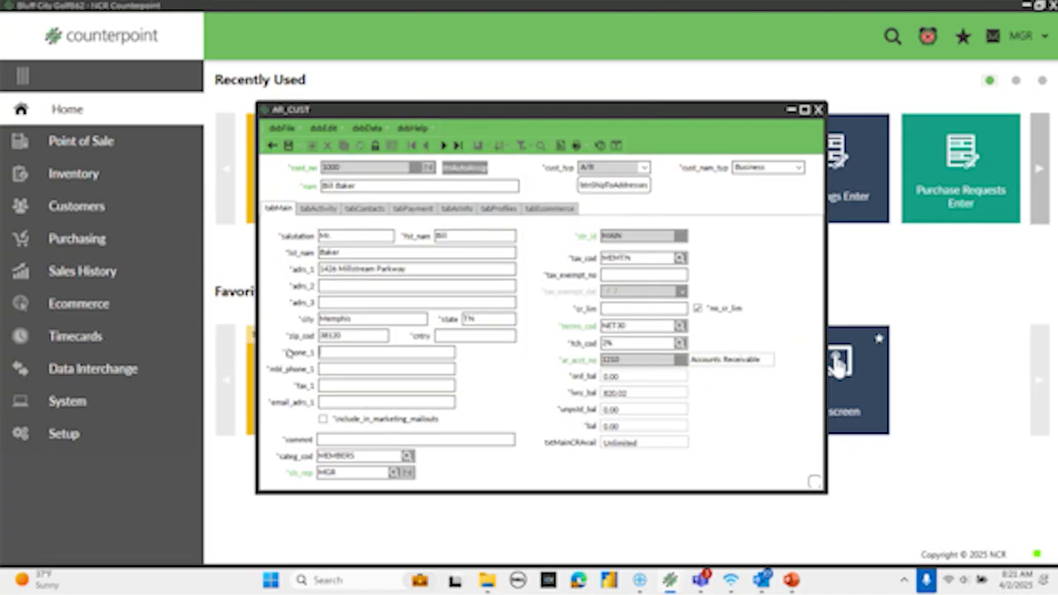
pyautogui.click(815, 110)
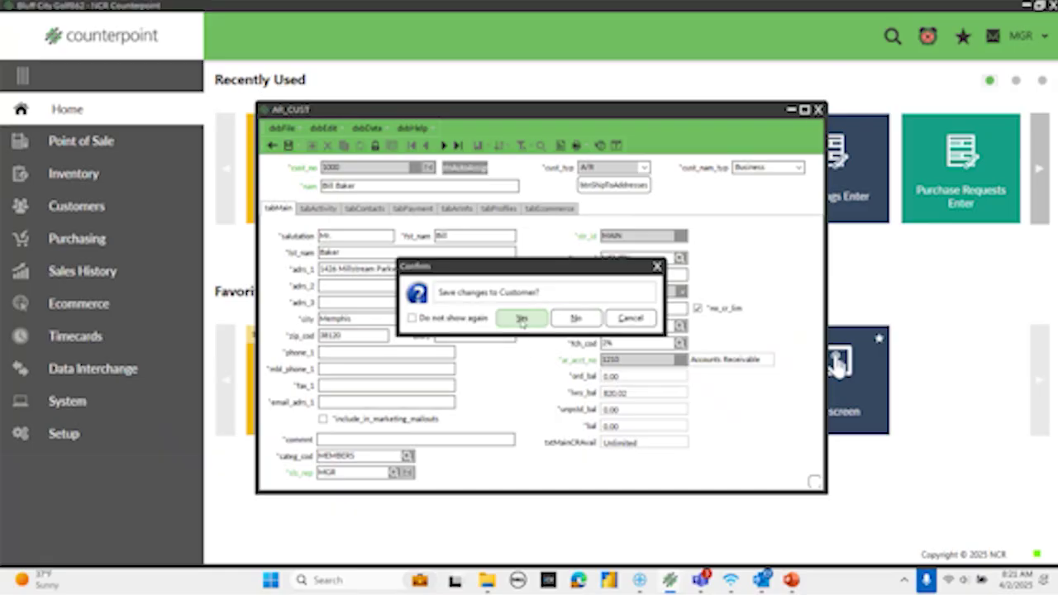
pyautogui.click(522, 319)
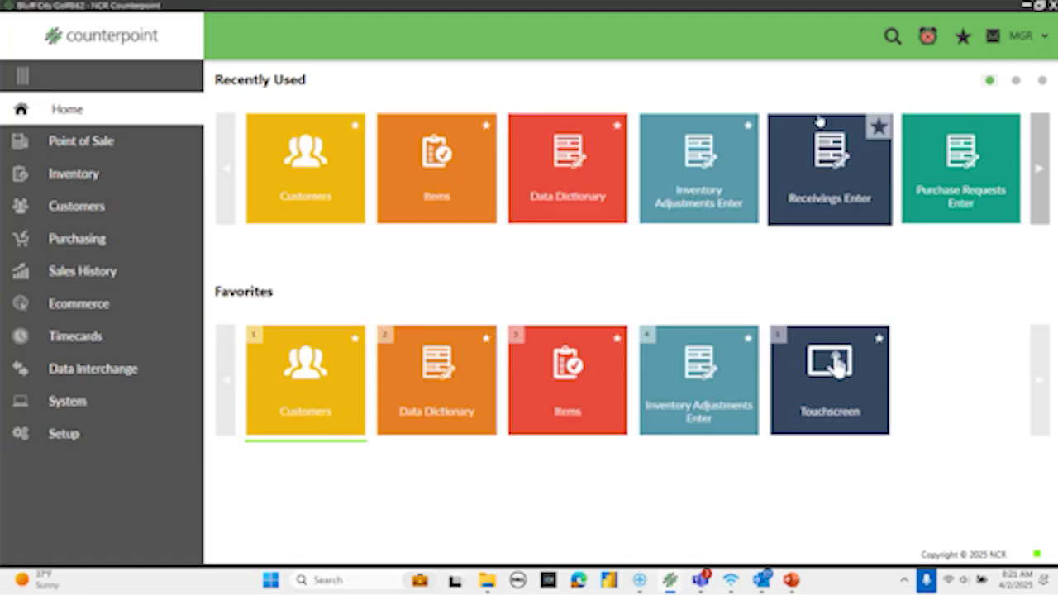
# - Open the System Data Dictionary from Setup > System > Configuration
pyautogui.click(64, 433)
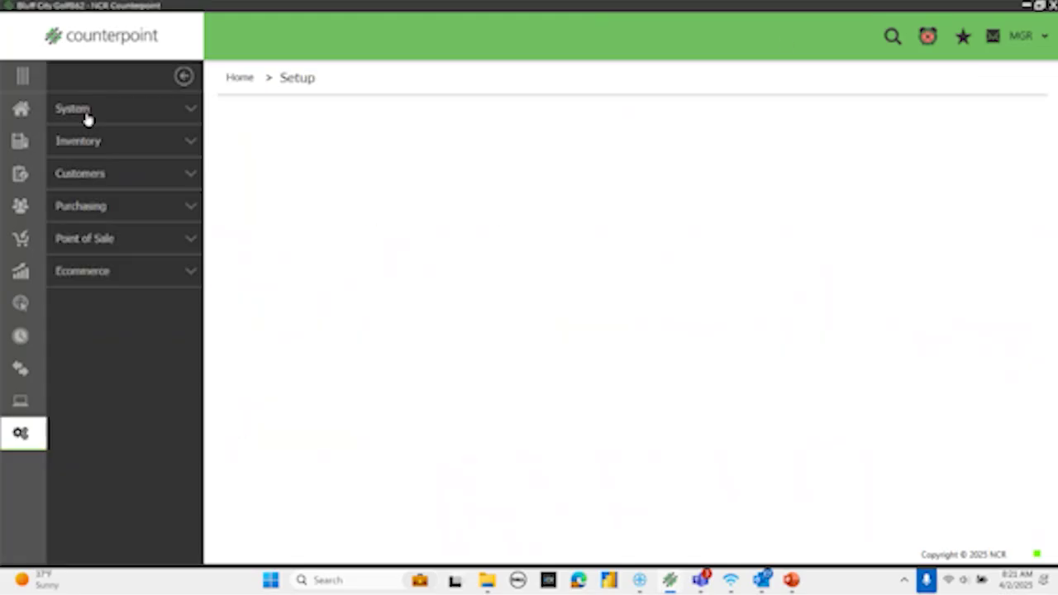
pyautogui.click(87, 108)
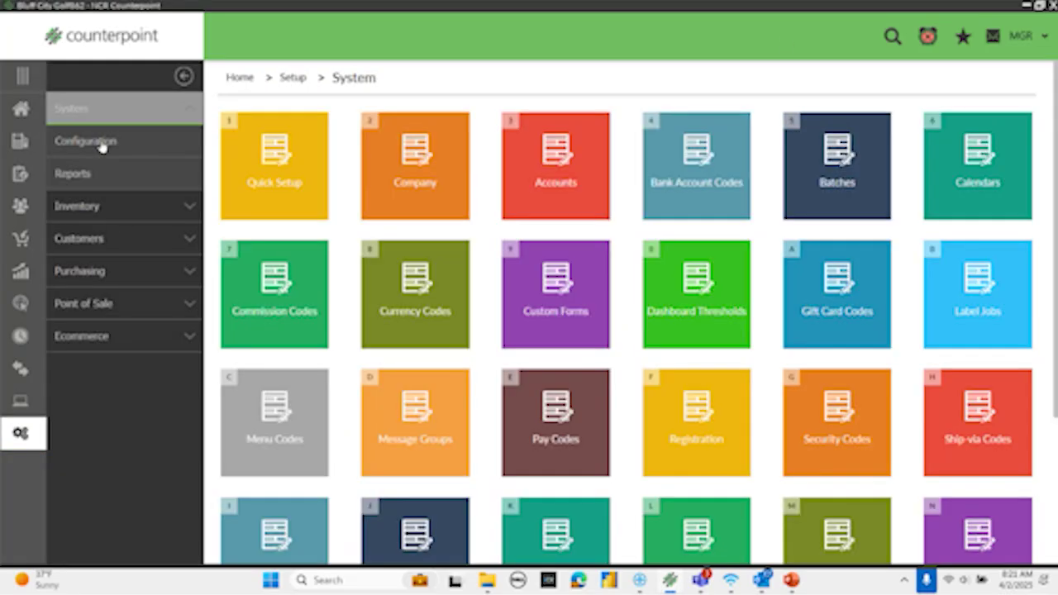
pyautogui.click(102, 144)
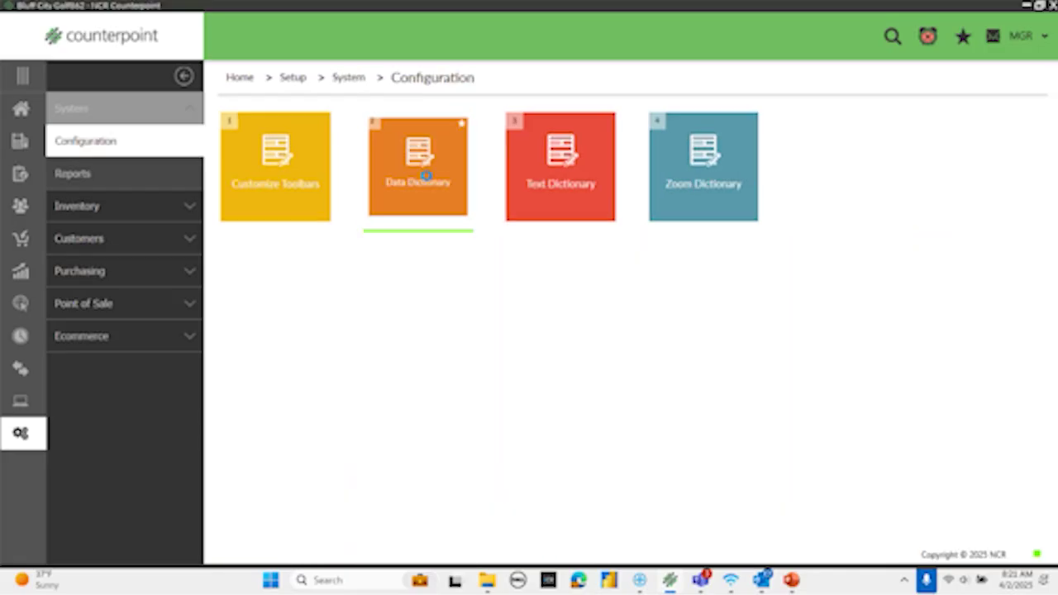
pyautogui.click(426, 175)
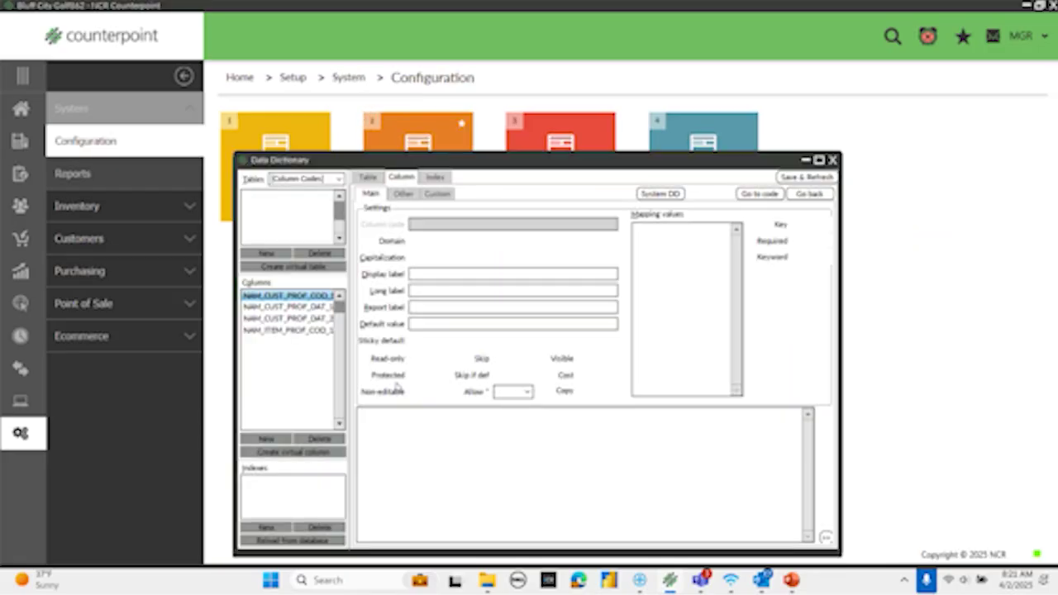
pyautogui.click(641, 194)
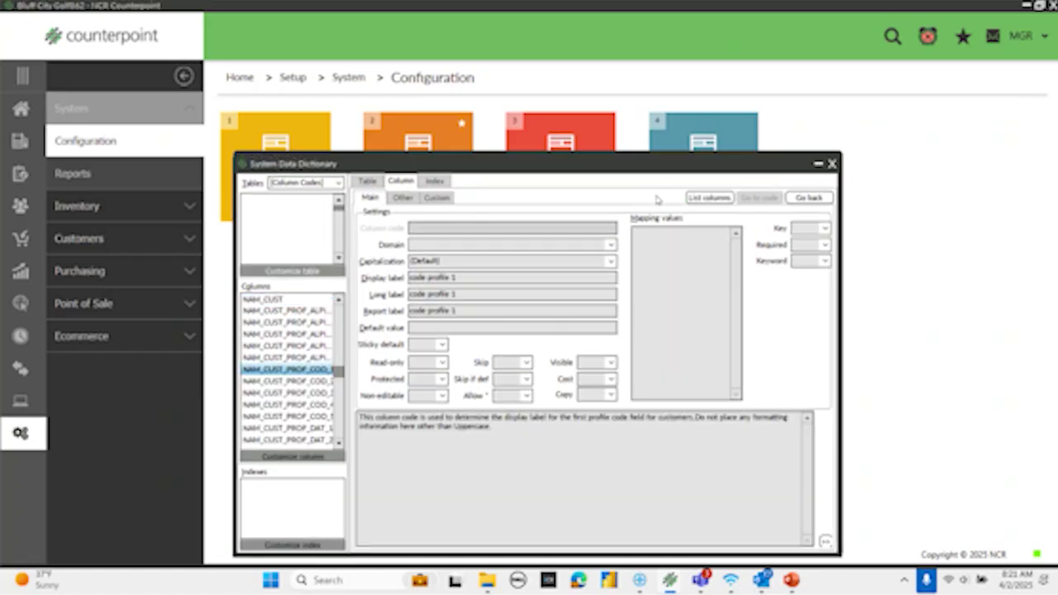
# - Set the Tables filter to All and search the table list for ar_cust
pyautogui.click(338, 183)
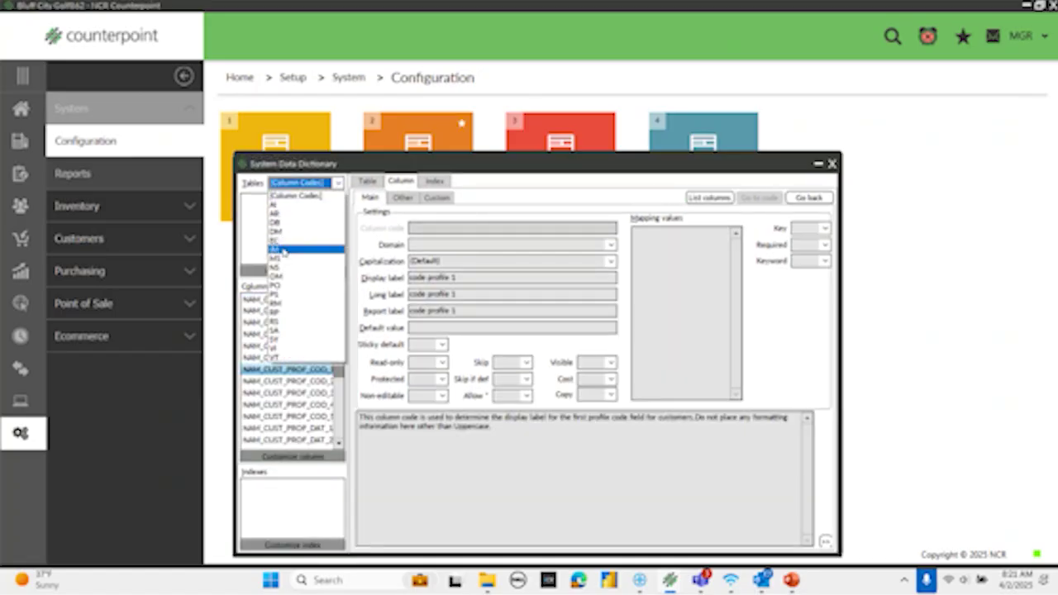
pyautogui.click(285, 248)
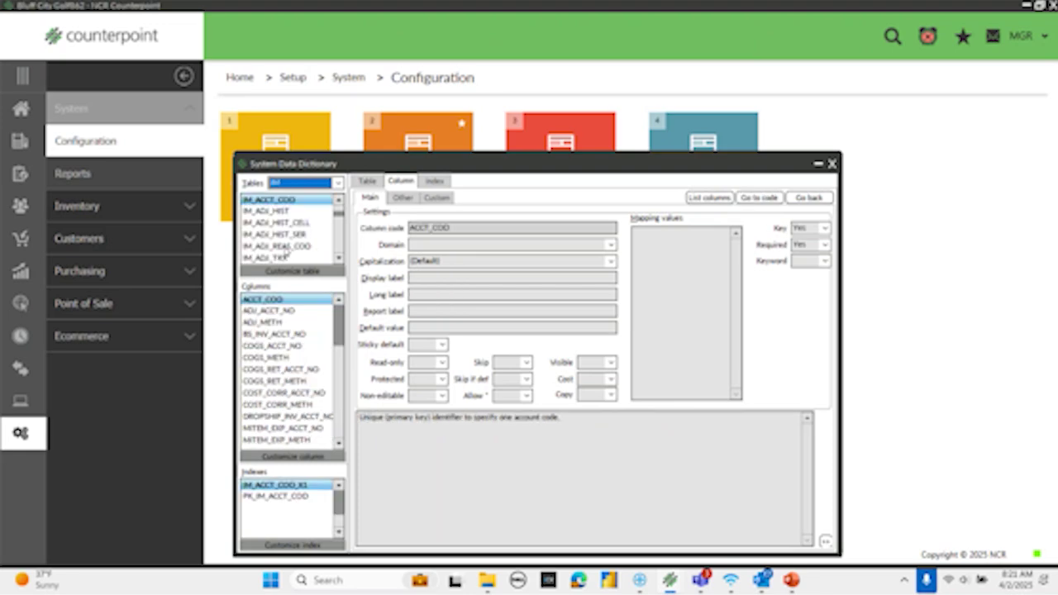
pyautogui.click(273, 200)
pyautogui.write('im_it')
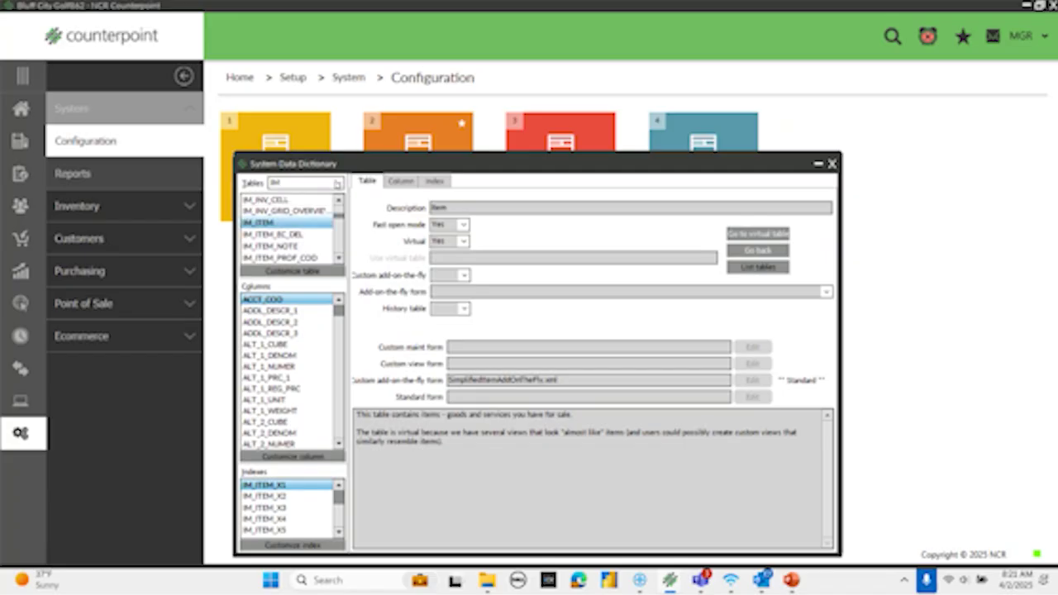
pyautogui.click(336, 185)
pyautogui.click(295, 254)
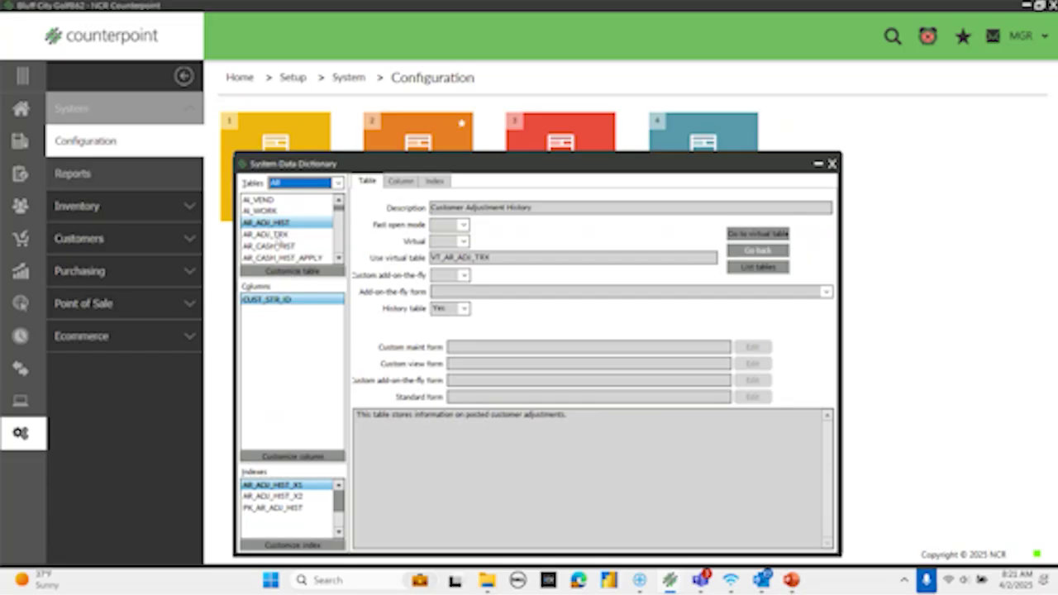
pyautogui.click(262, 228)
pyautogui.write('ar_cus')
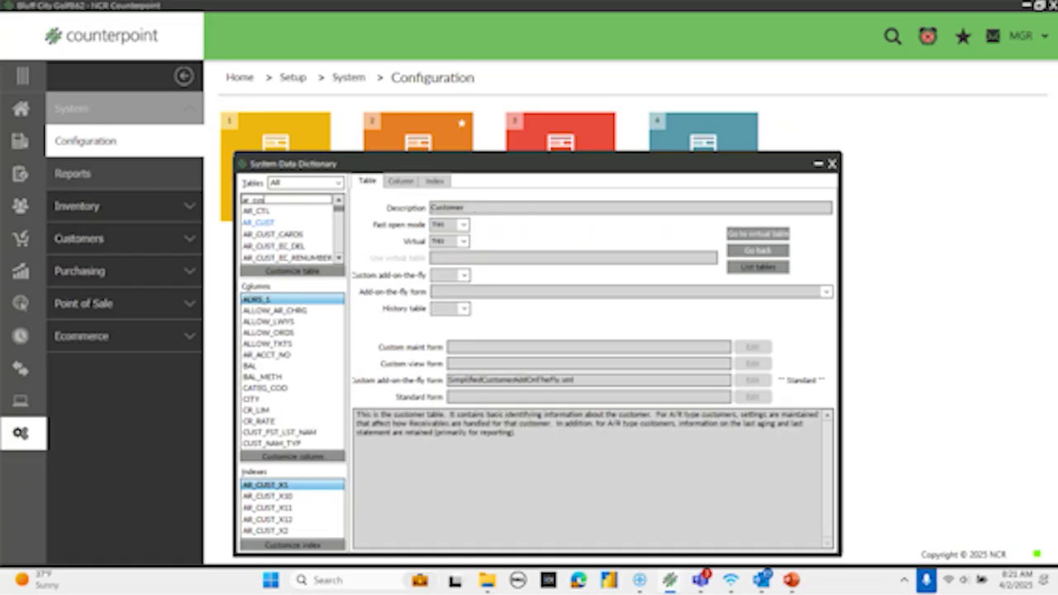
pyautogui.write('t')
# - Open the AR_CUST table and select its PHONE_1 column
pyautogui.click(260, 223)
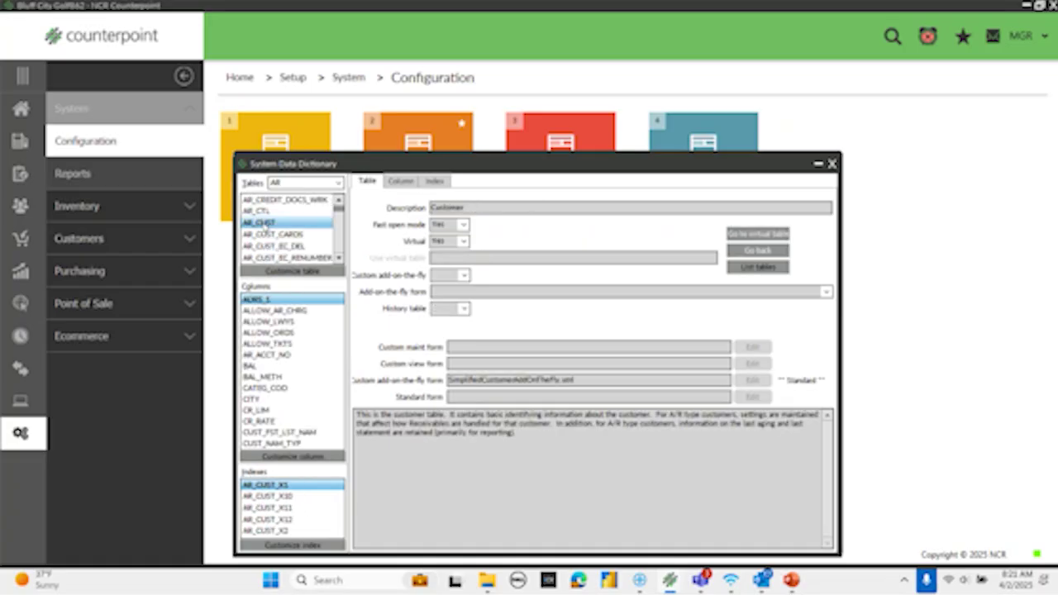
pyautogui.click(263, 333)
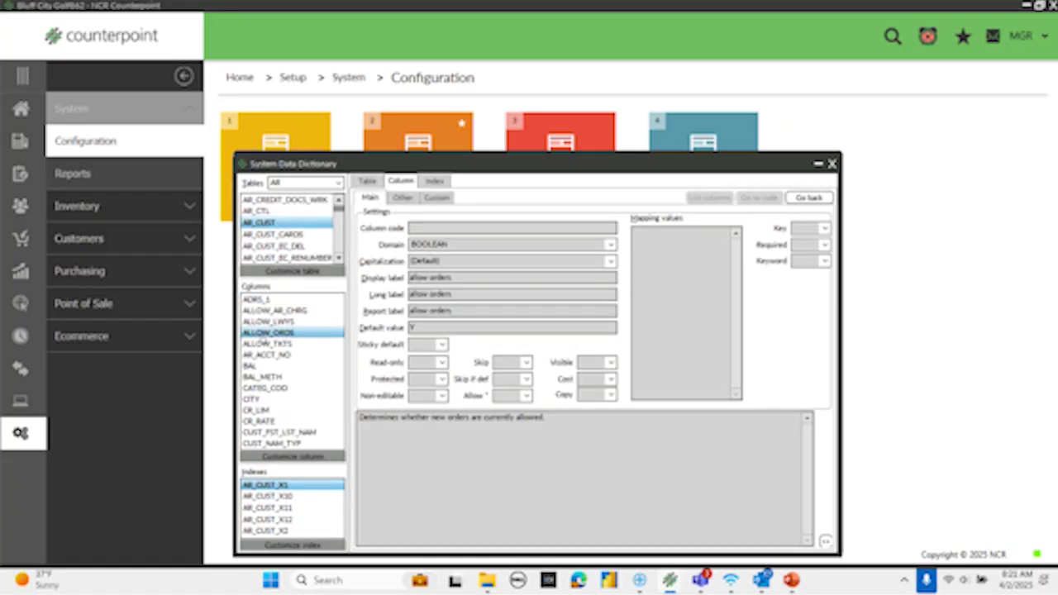
pyautogui.write('phon')
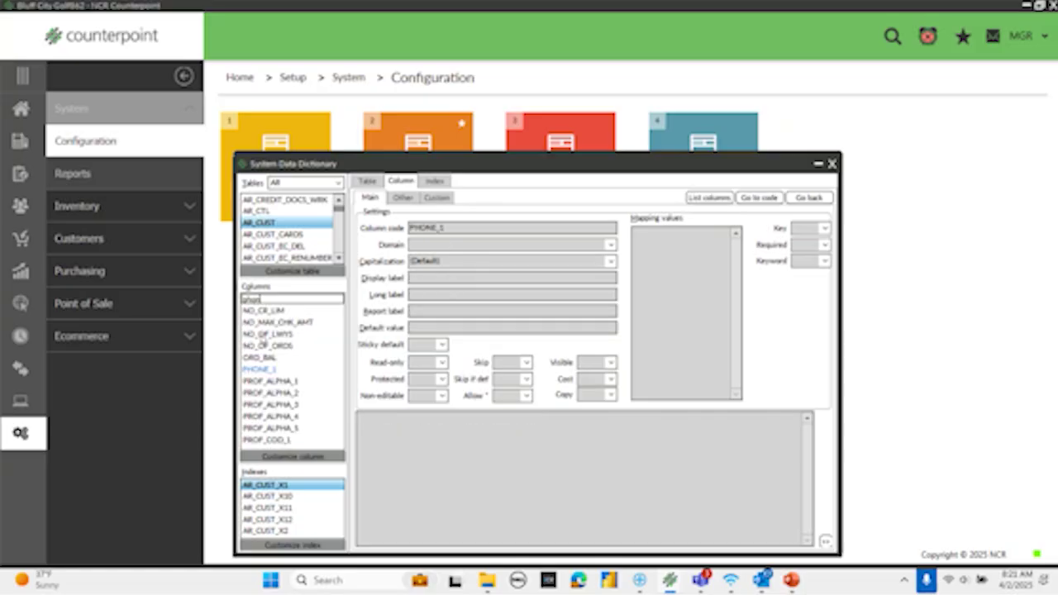
pyautogui.click(260, 369)
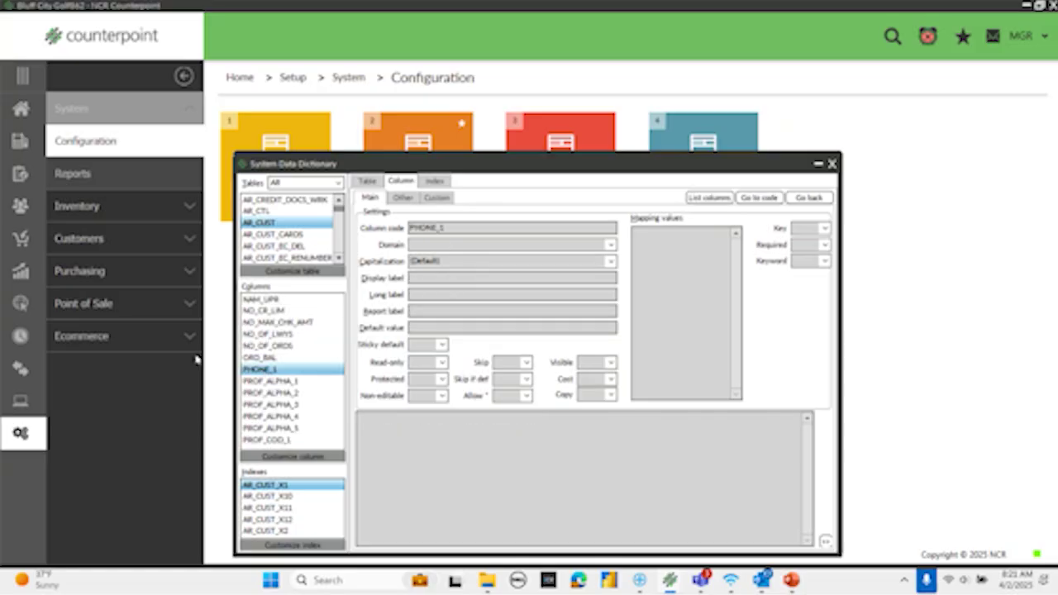
# - Customize PHONE_1 with picture mask ###-###-#### under Column > Custom, then close the Data Dictionary
pyautogui.click(282, 457)
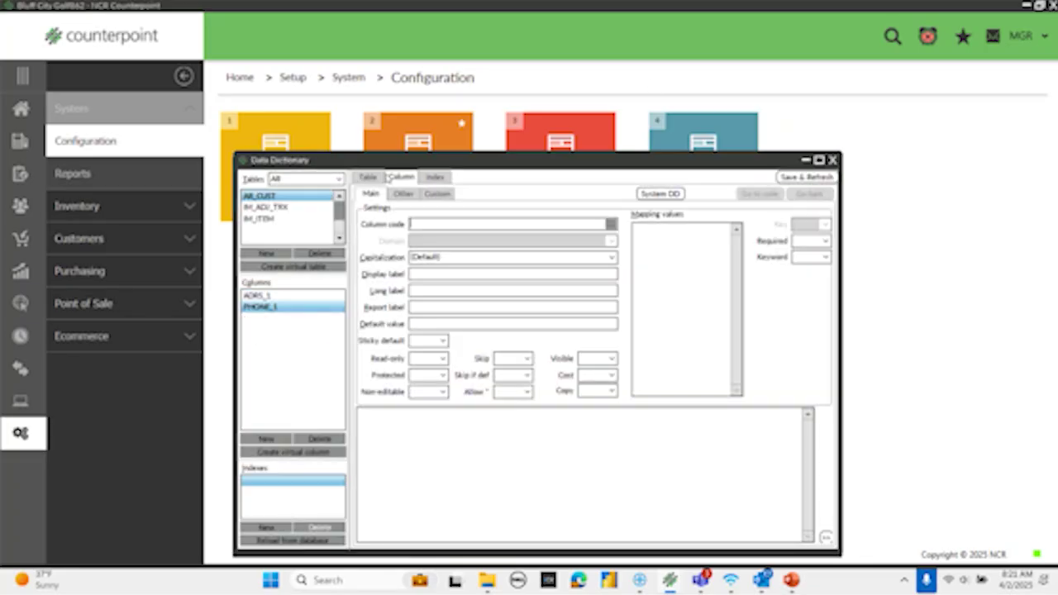
pyautogui.click(405, 196)
pyautogui.click(429, 202)
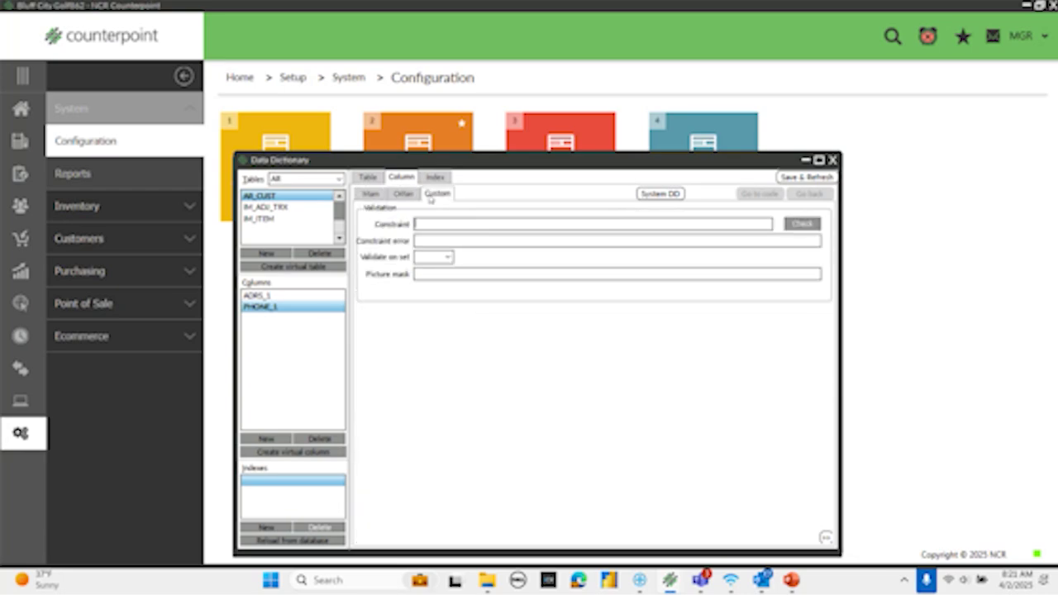
pyautogui.click(428, 274)
pyautogui.write('###-###-####')
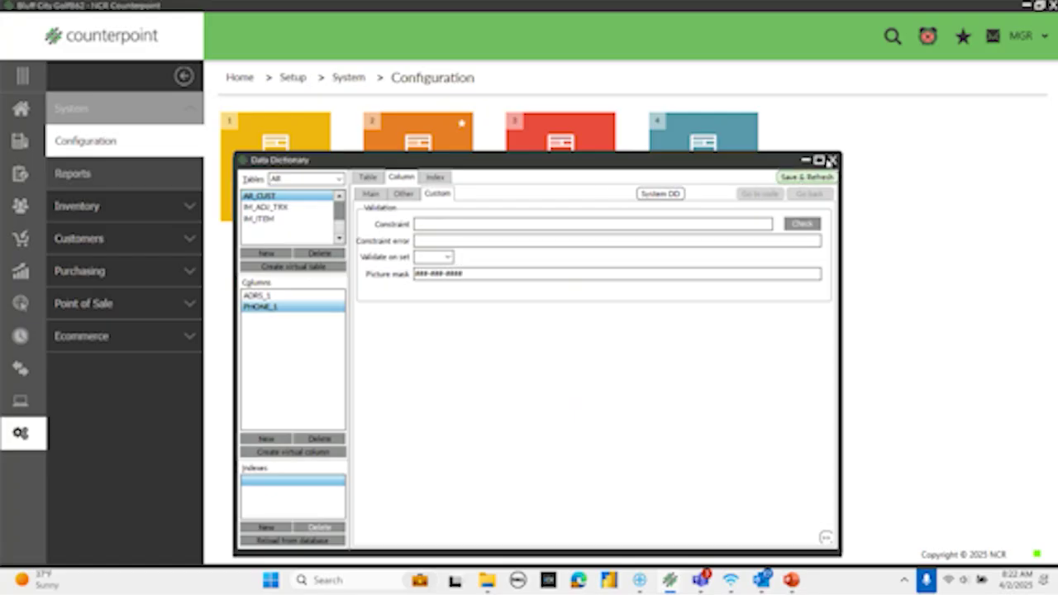
pyautogui.click(833, 159)
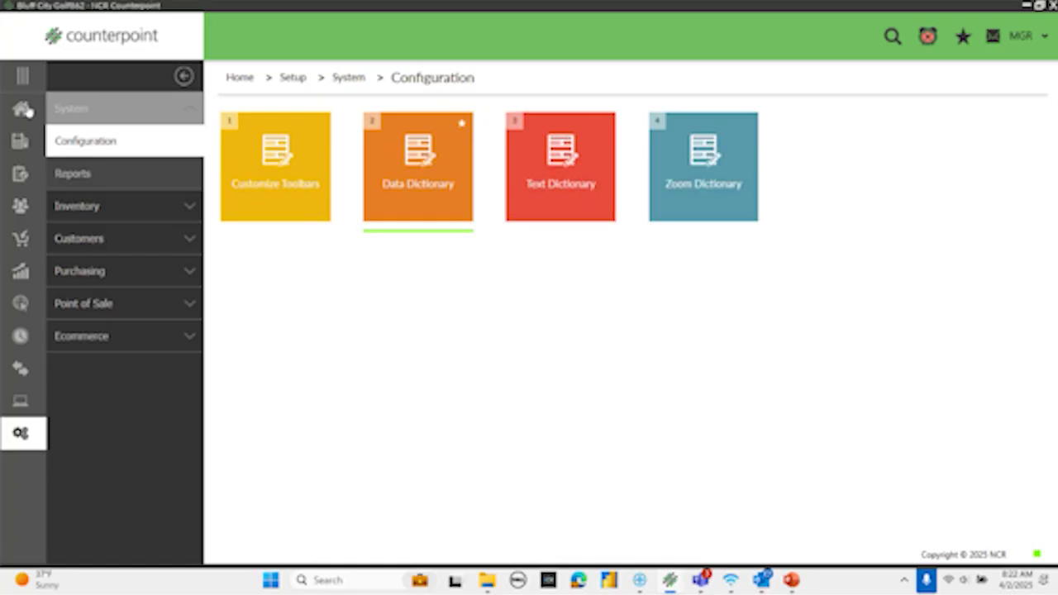
# - Load the first customer record and enter 1234656 in Phone 1 to test the mask
pyautogui.click(27, 110)
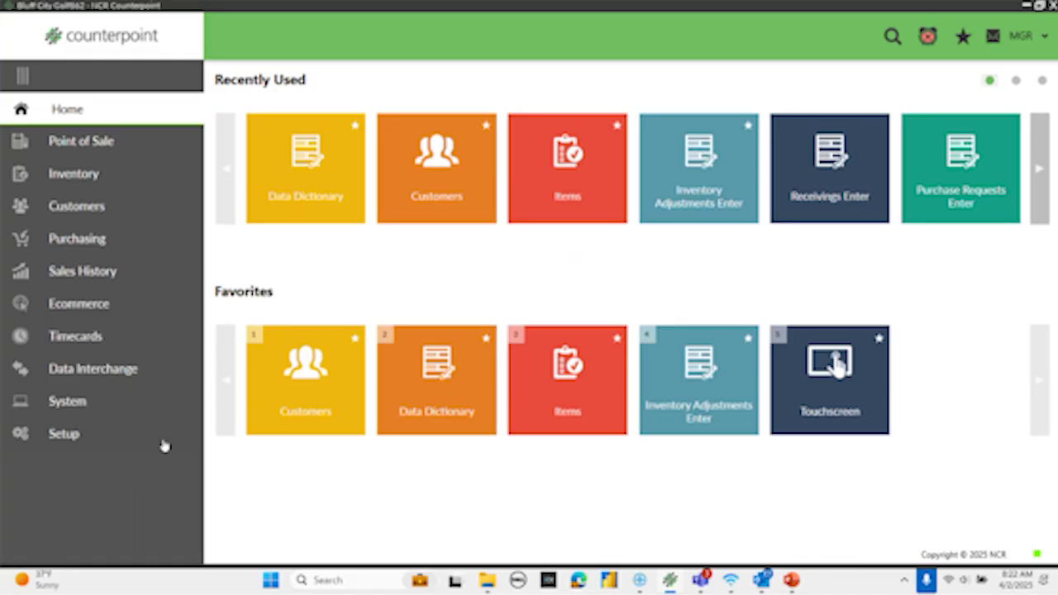
pyautogui.click(75, 206)
pyautogui.click(272, 187)
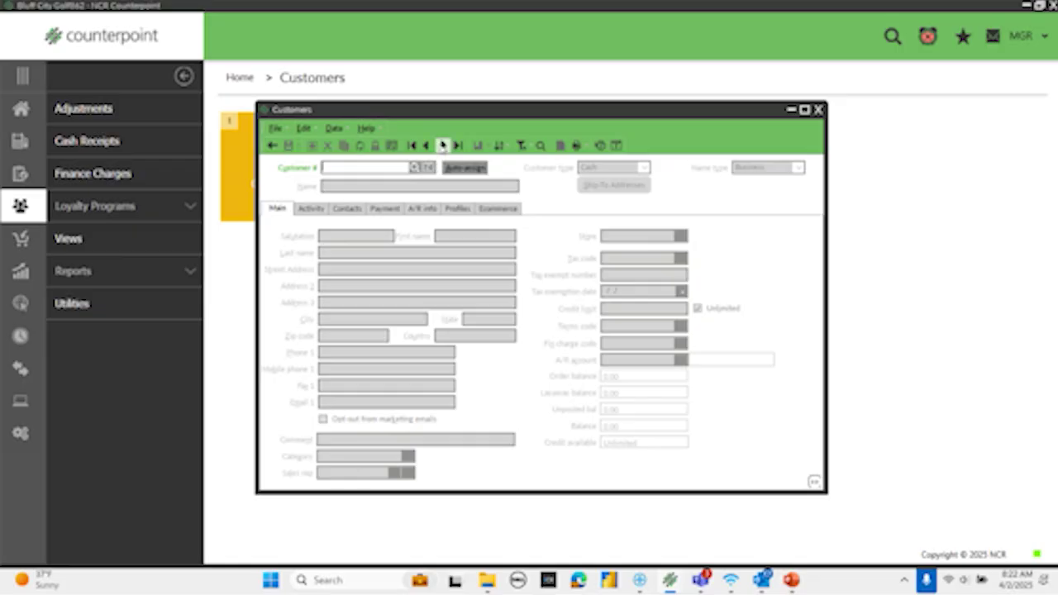
pyautogui.click(441, 147)
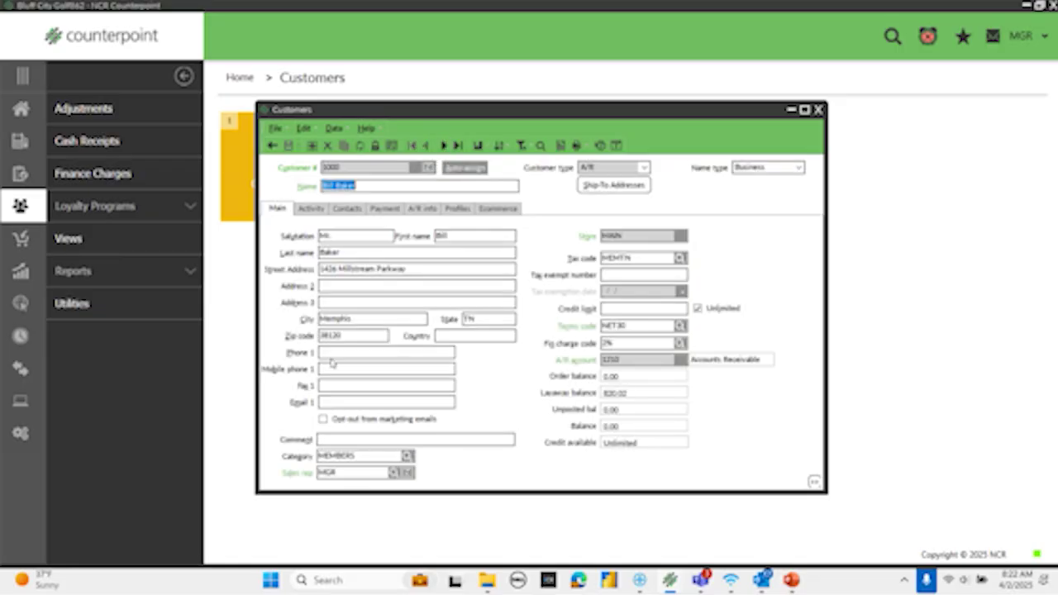
pyautogui.click(334, 350)
pyautogui.write('1234656')
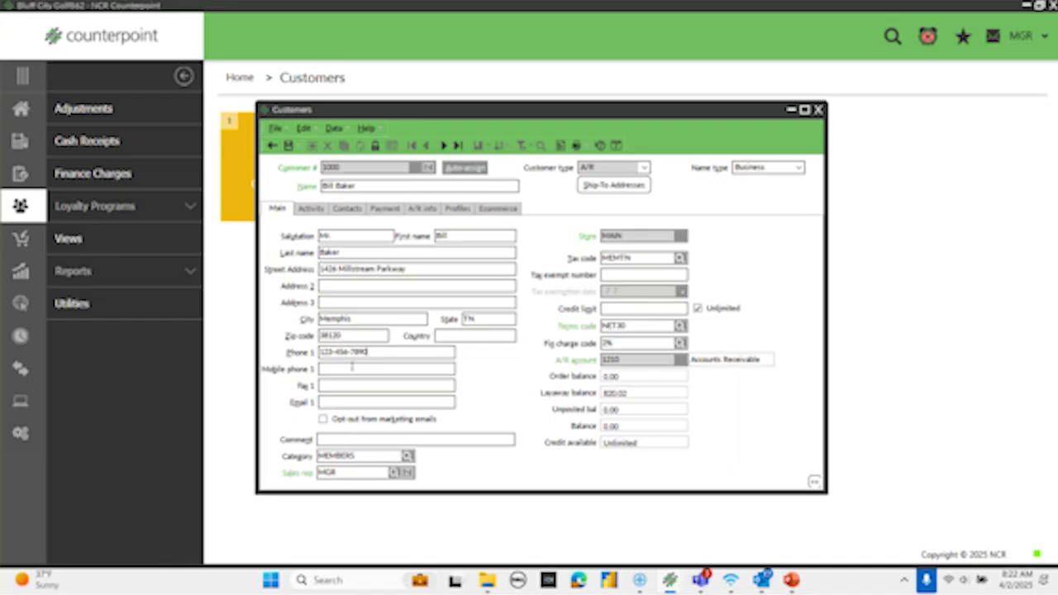
# - Discard the customer edits and close the customer form
pyautogui.click(271, 146)
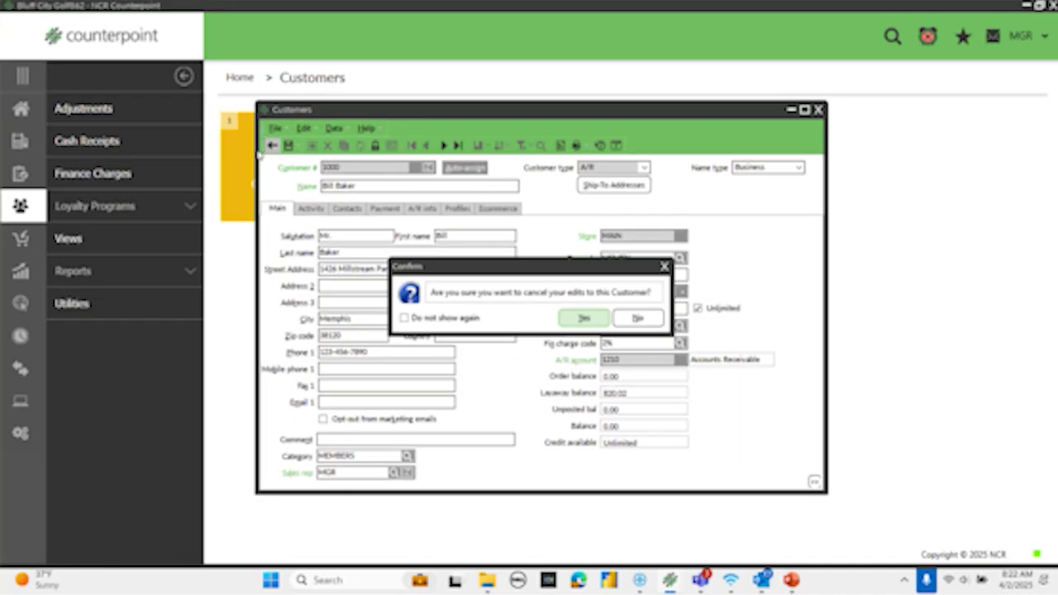
pyautogui.click(579, 316)
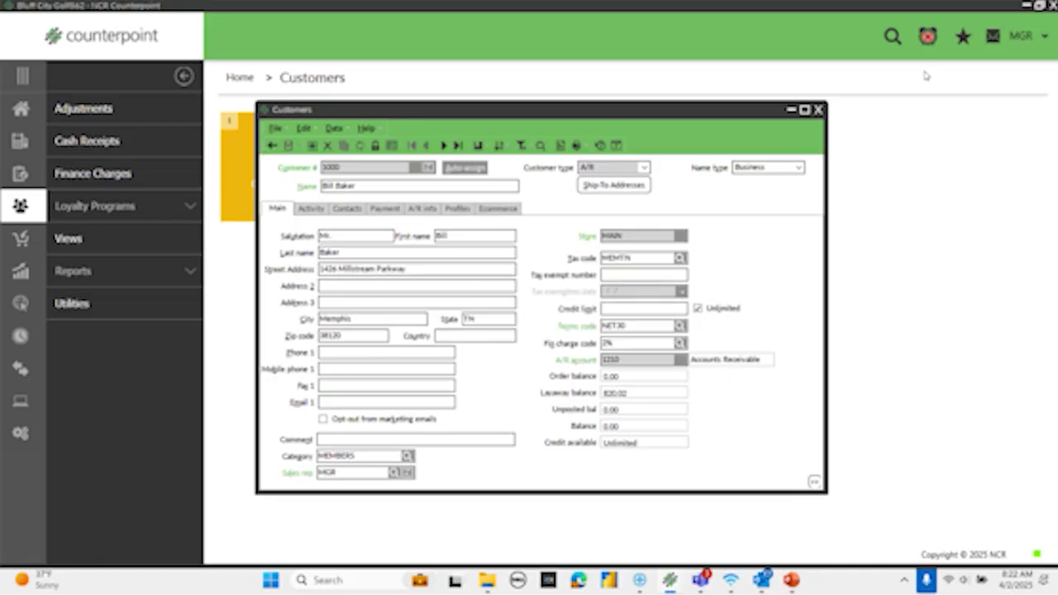
pyautogui.click(818, 109)
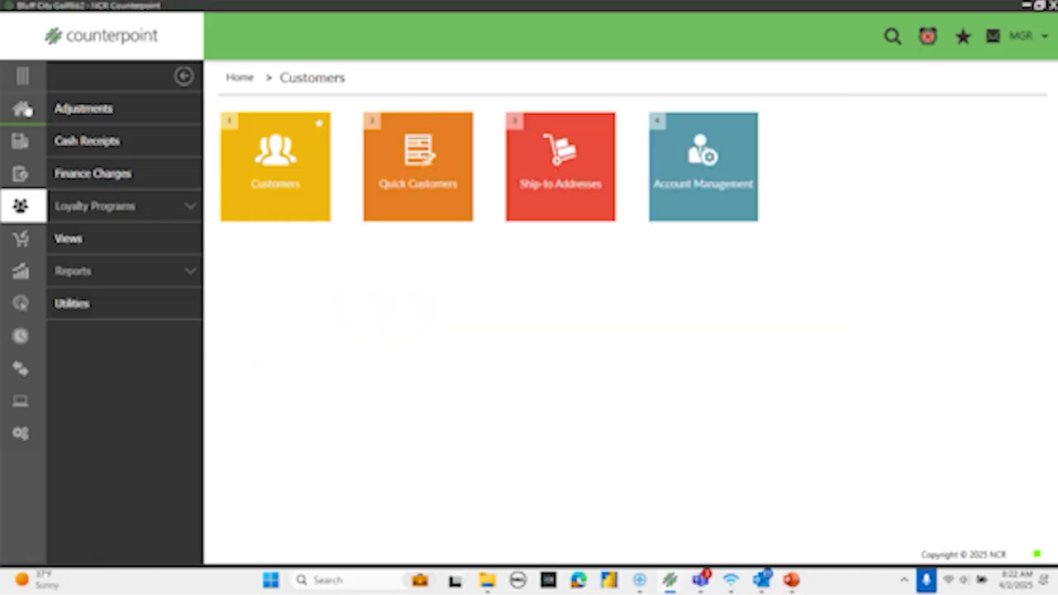
# - Open the Items form from its Home tile and step through the first several item records
pyautogui.click(27, 110)
pyautogui.click(570, 397)
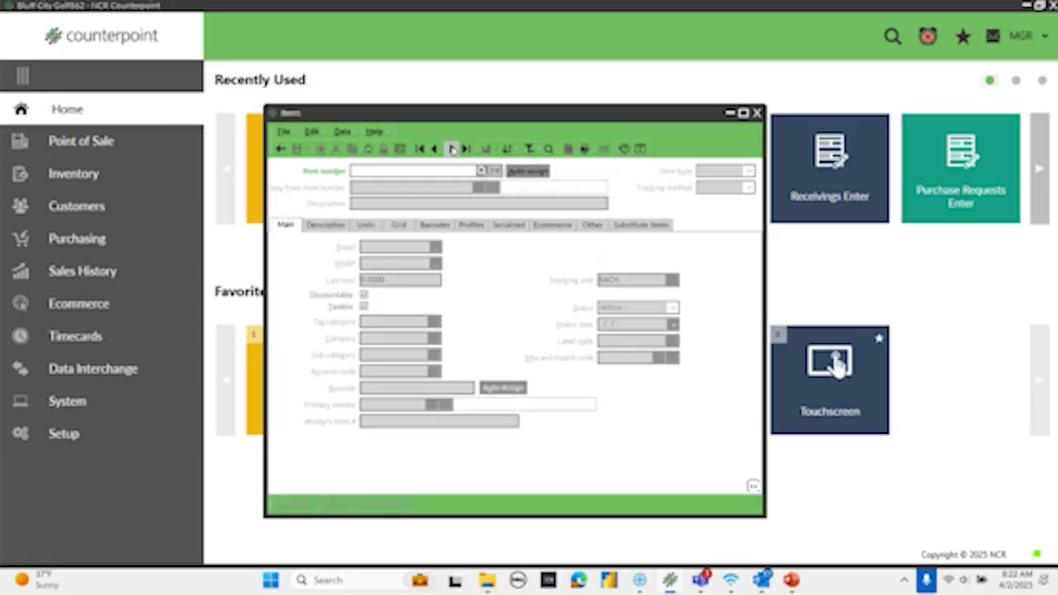
pyautogui.click(450, 150)
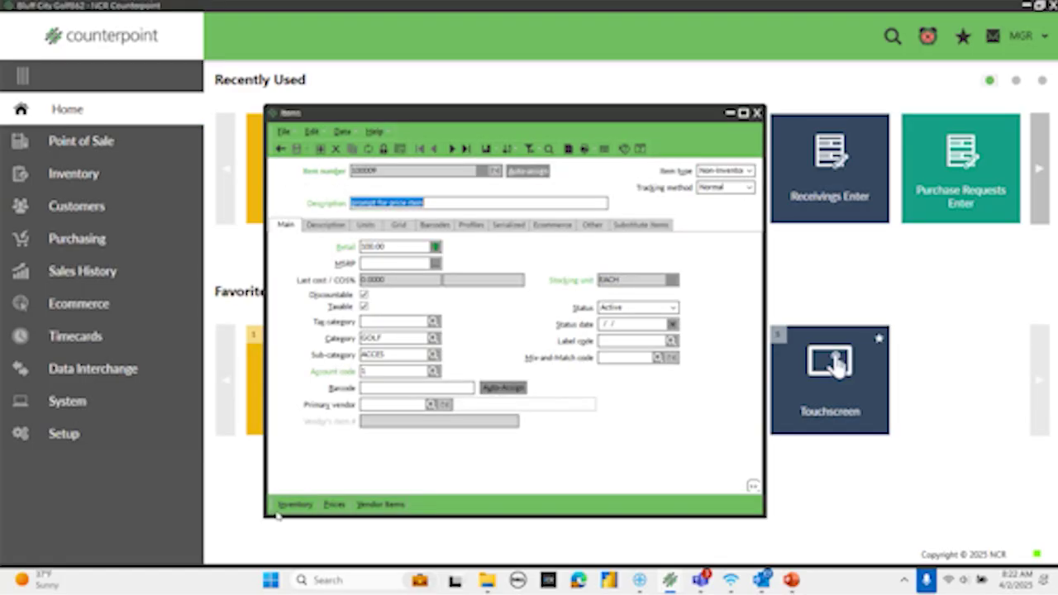
pyautogui.click(451, 148)
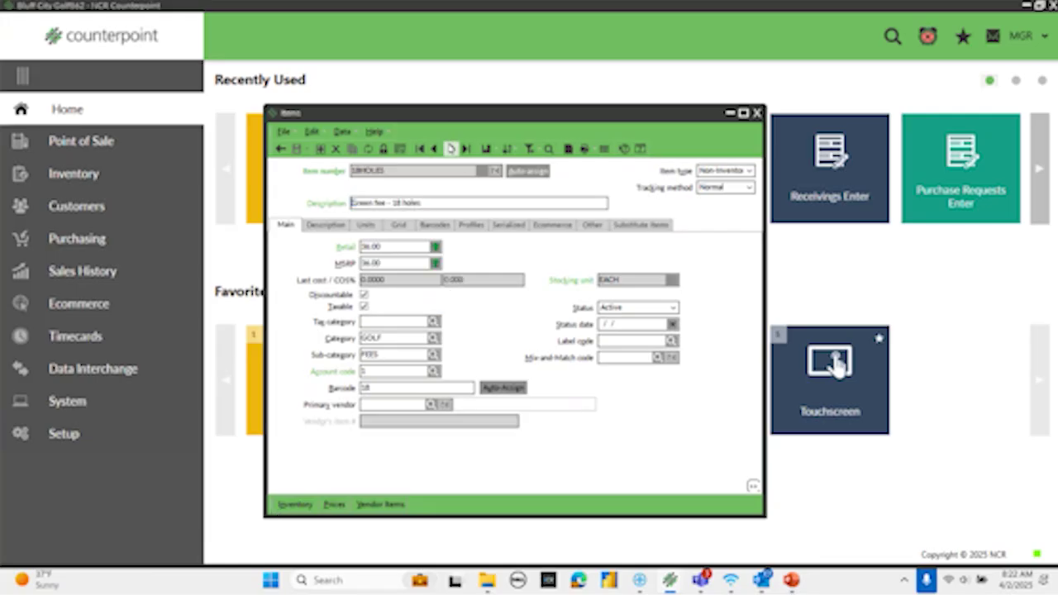
pyautogui.click(451, 149)
pyautogui.click(451, 149)
pyautogui.click(450, 148)
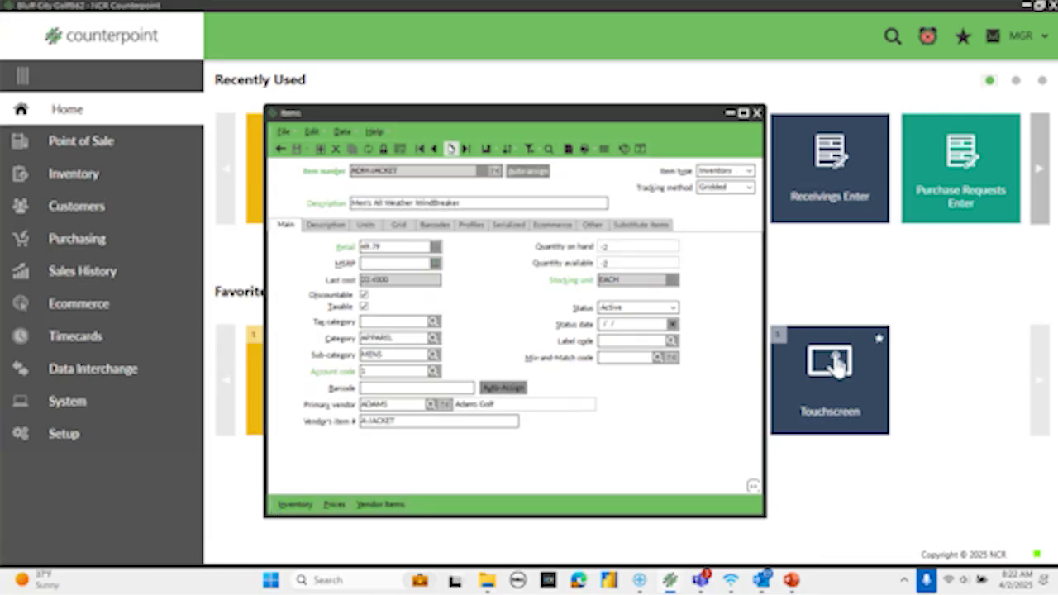
pyautogui.click(451, 149)
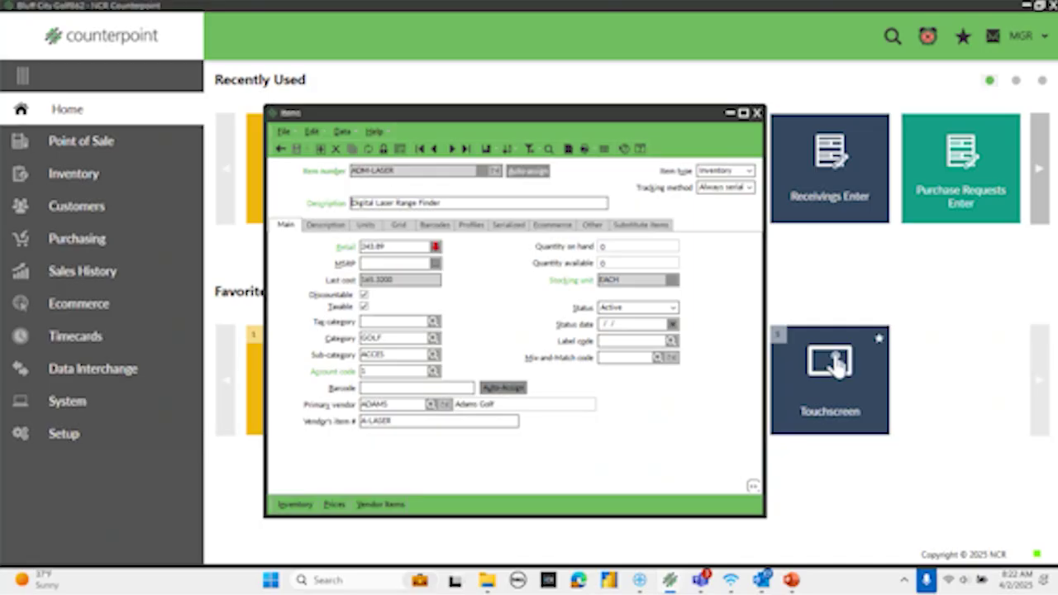
pyautogui.click(451, 149)
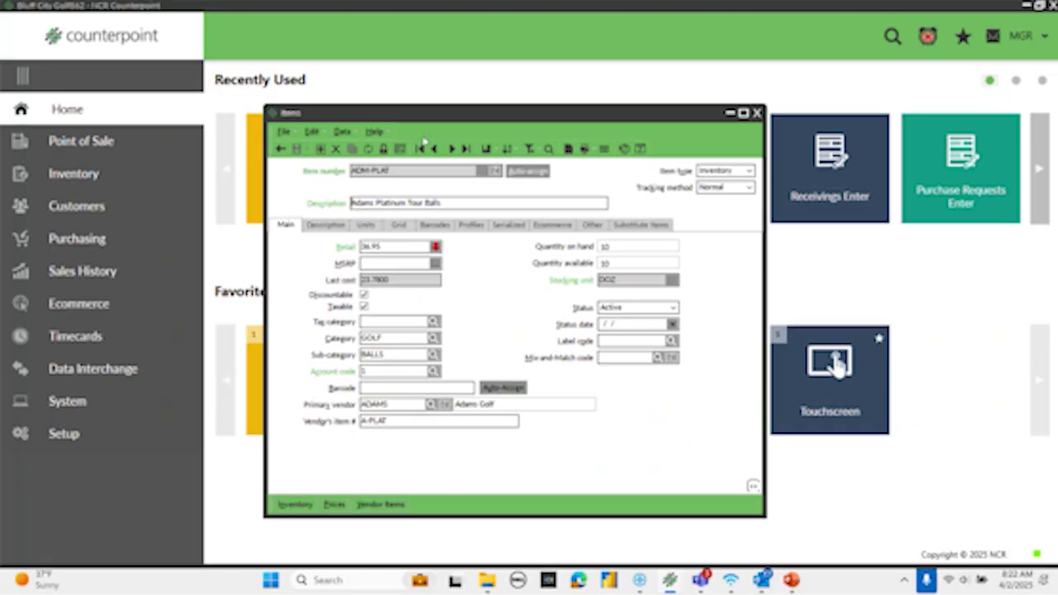
# - Browse two more items, then start a blank new item and open the Item Lookup
pyautogui.click(452, 149)
pyautogui.click(451, 149)
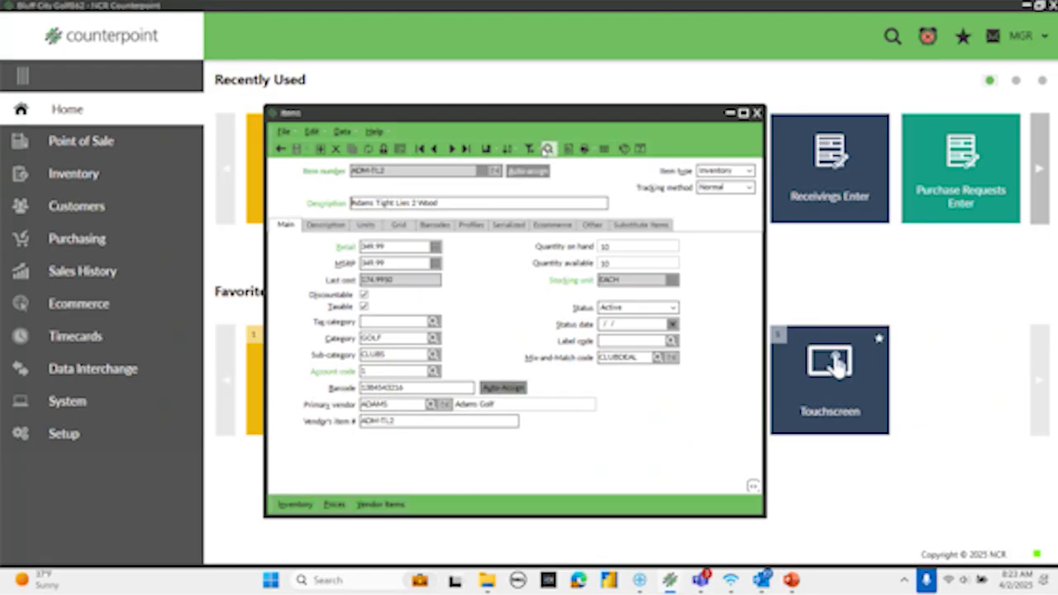
pyautogui.click(281, 148)
pyautogui.click(481, 172)
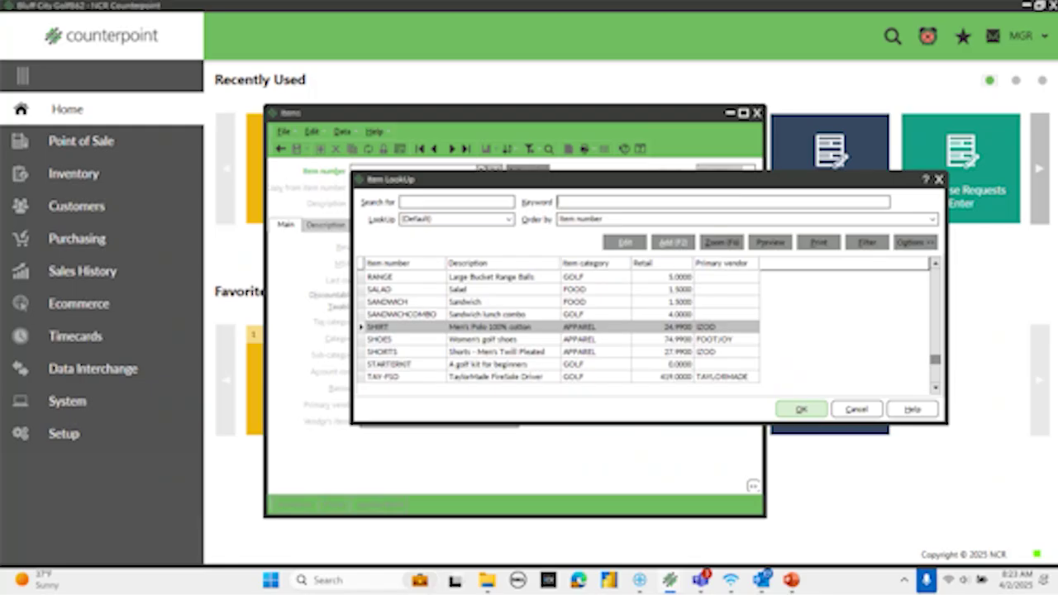
# - Review the Hidden columns in the Item Lookup's Column designer, then close it without adding any
pyautogui.click(916, 243)
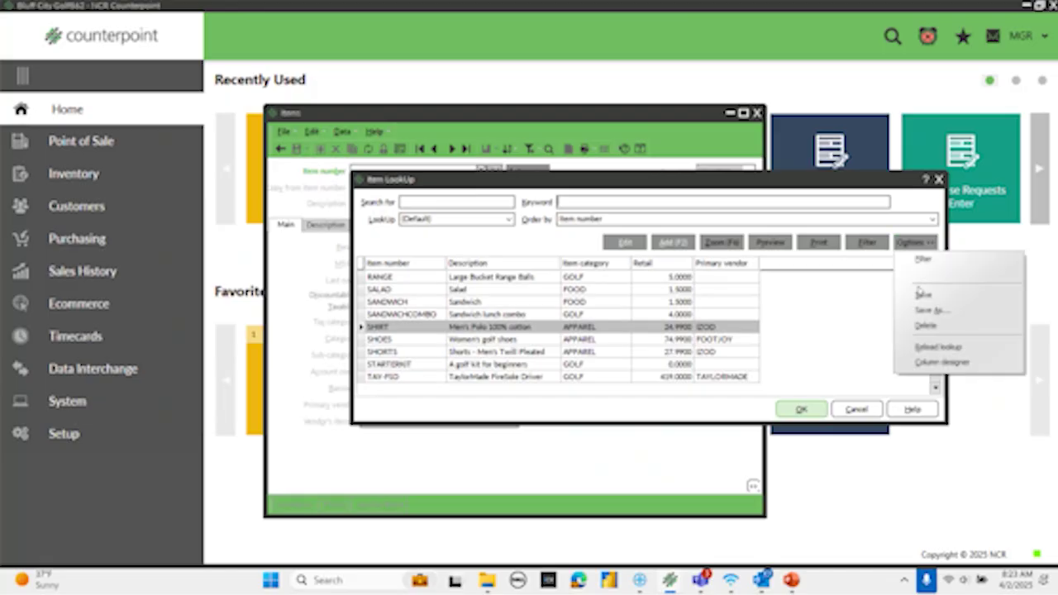
pyautogui.click(923, 363)
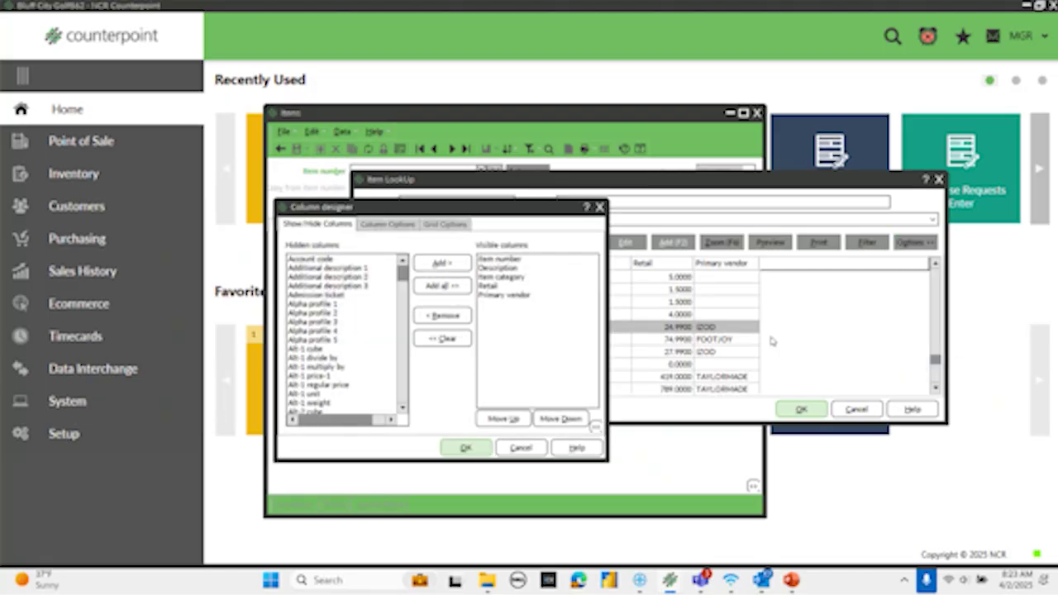
pyautogui.click(316, 367)
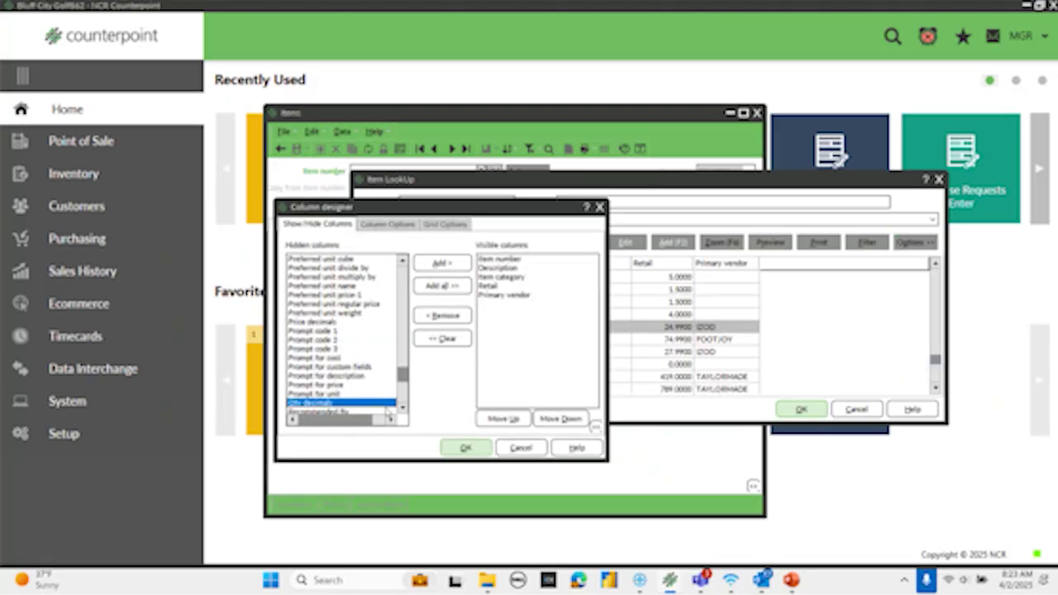
pyautogui.click(403, 408)
pyautogui.click(403, 408)
pyautogui.click(403, 408)
pyautogui.click(403, 407)
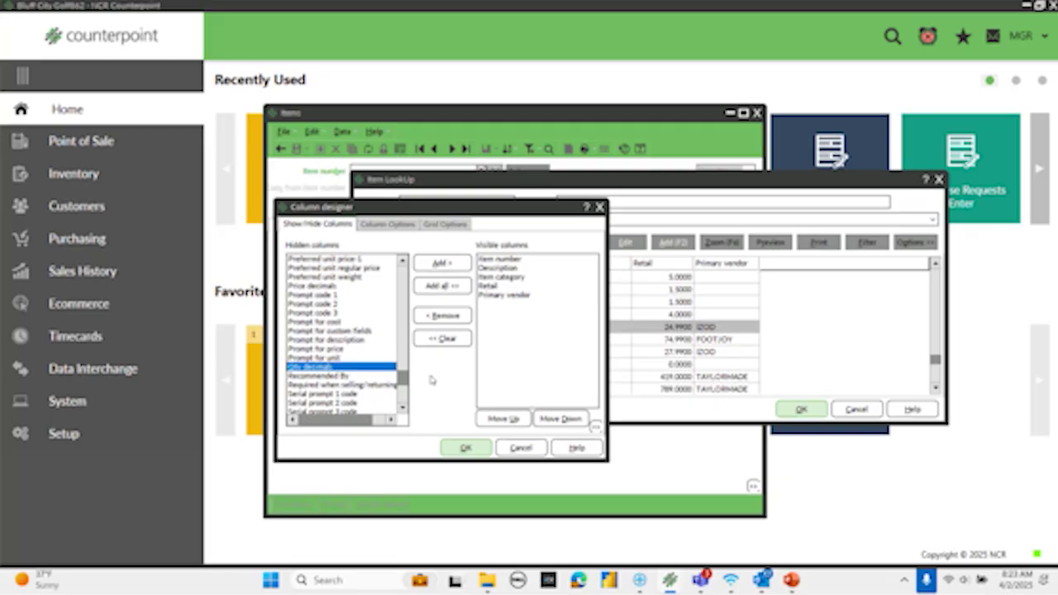
pyautogui.press('Escape')
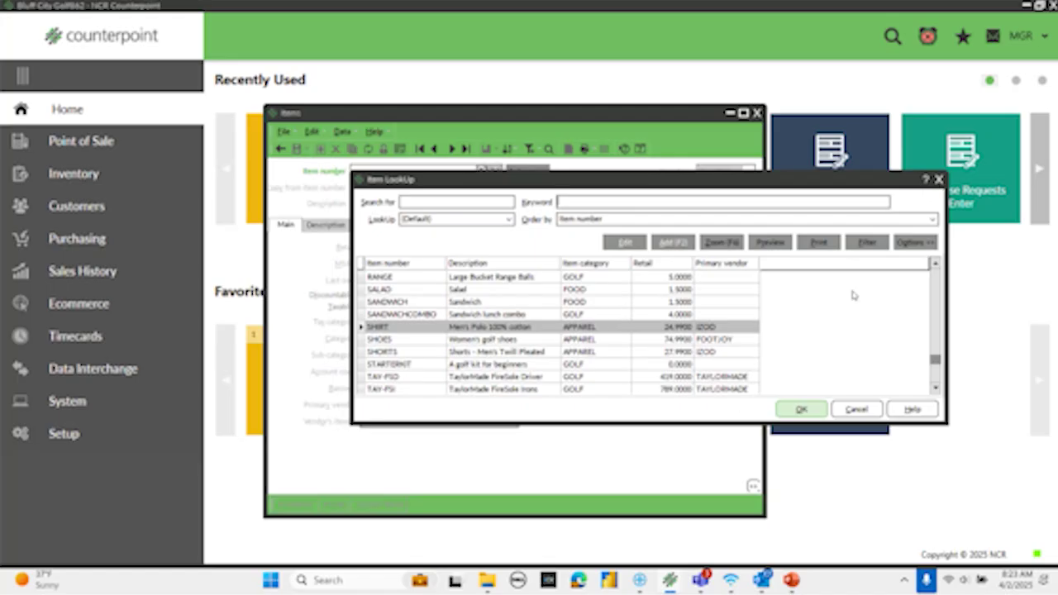
pyautogui.click(938, 178)
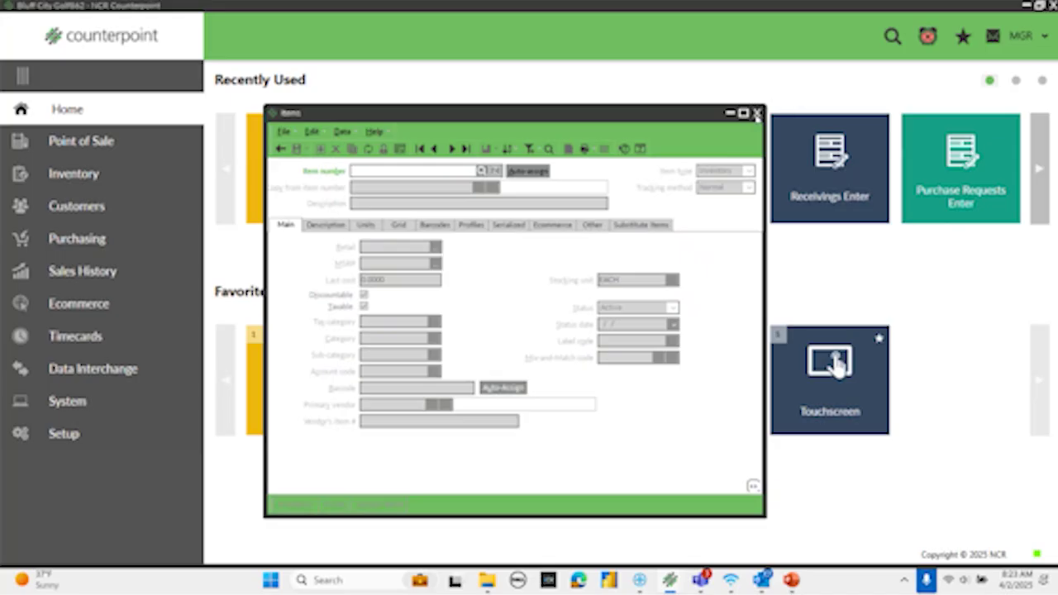
pyautogui.click(756, 113)
# - Open the Data Dictionary, filter Tables to IM and select the IM_ITEM table
pyautogui.click(66, 435)
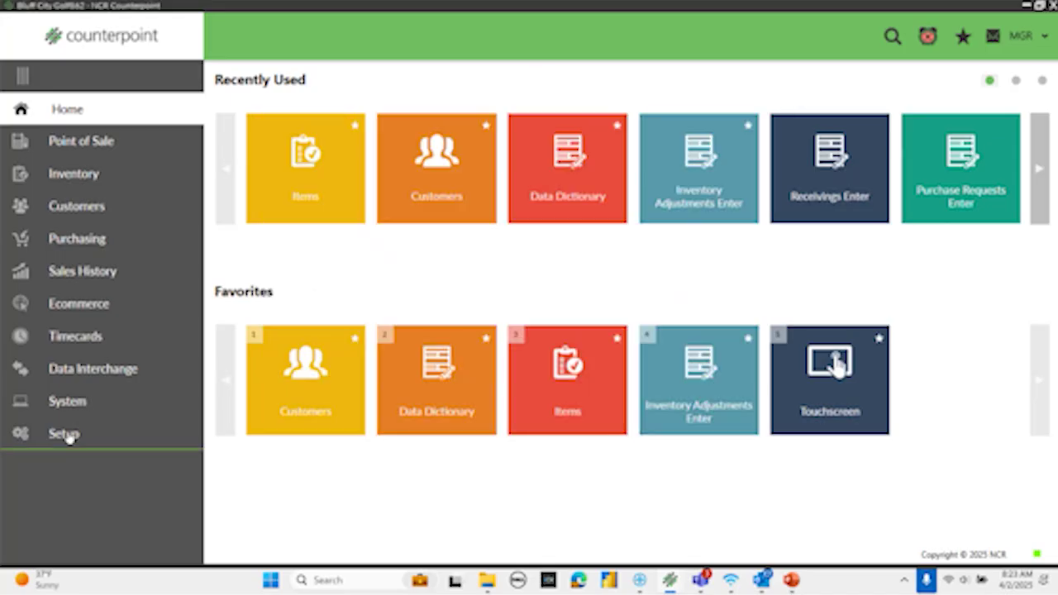
pyautogui.click(89, 113)
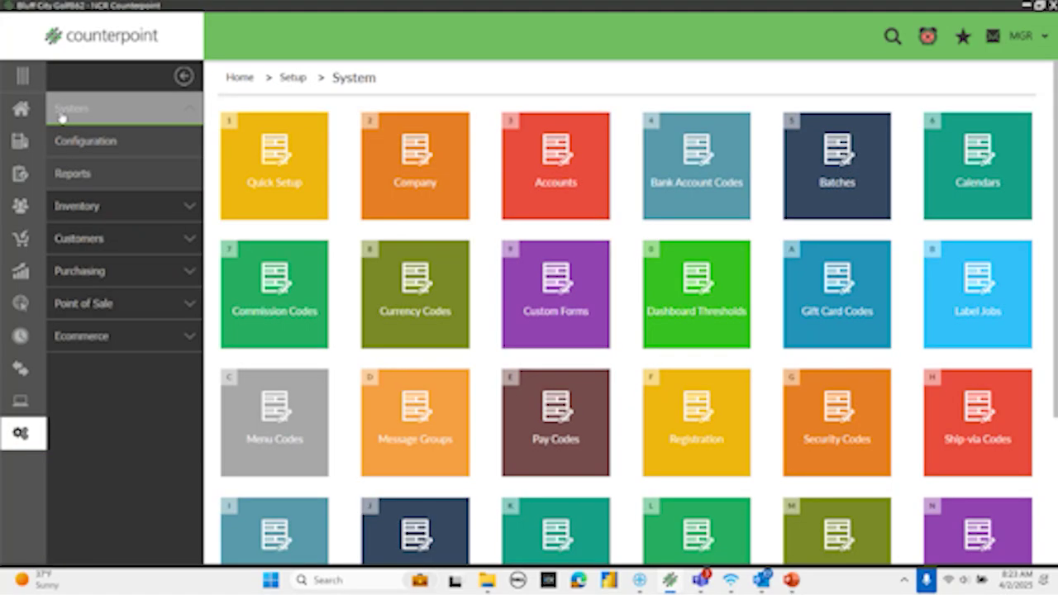
pyautogui.click(74, 154)
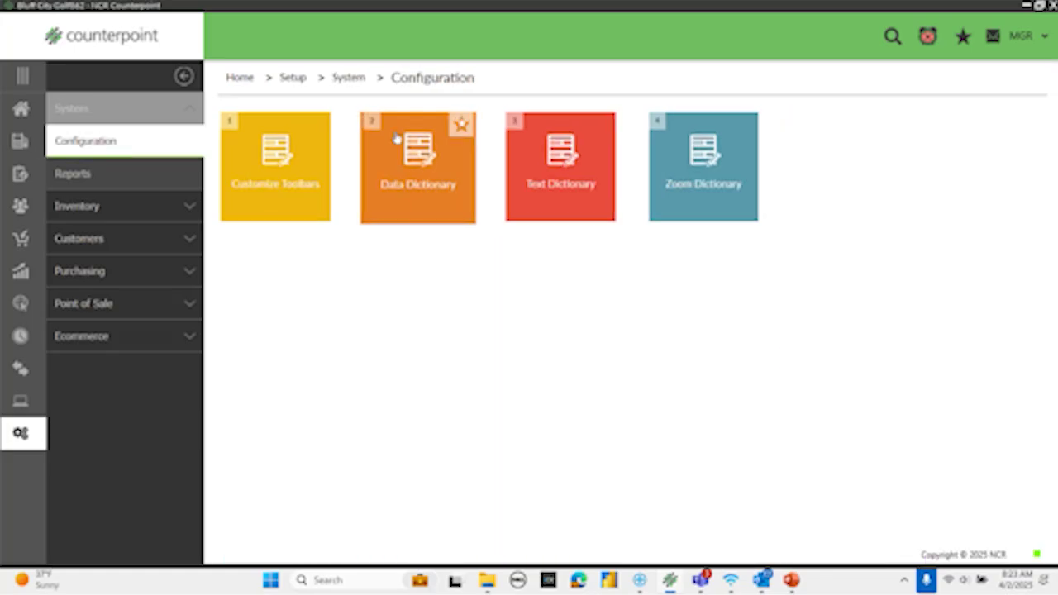
pyautogui.click(407, 175)
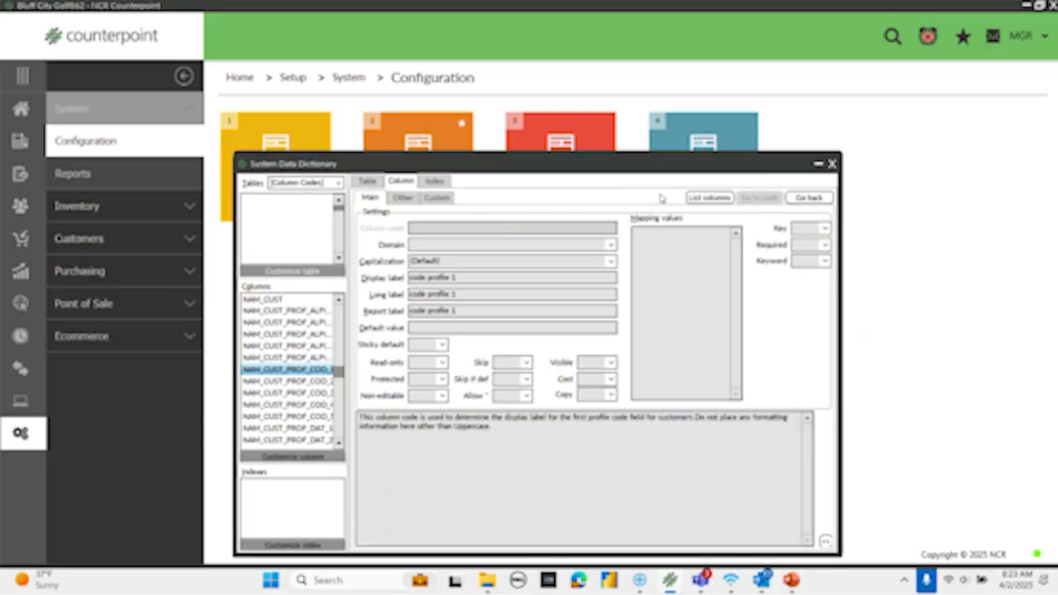
pyautogui.click(338, 183)
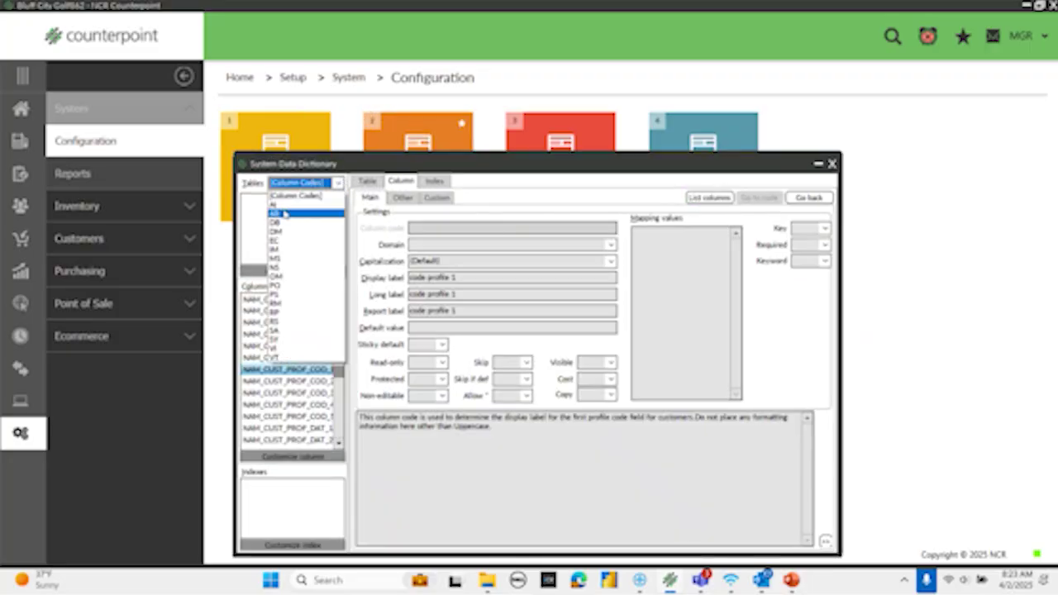
pyautogui.click(278, 249)
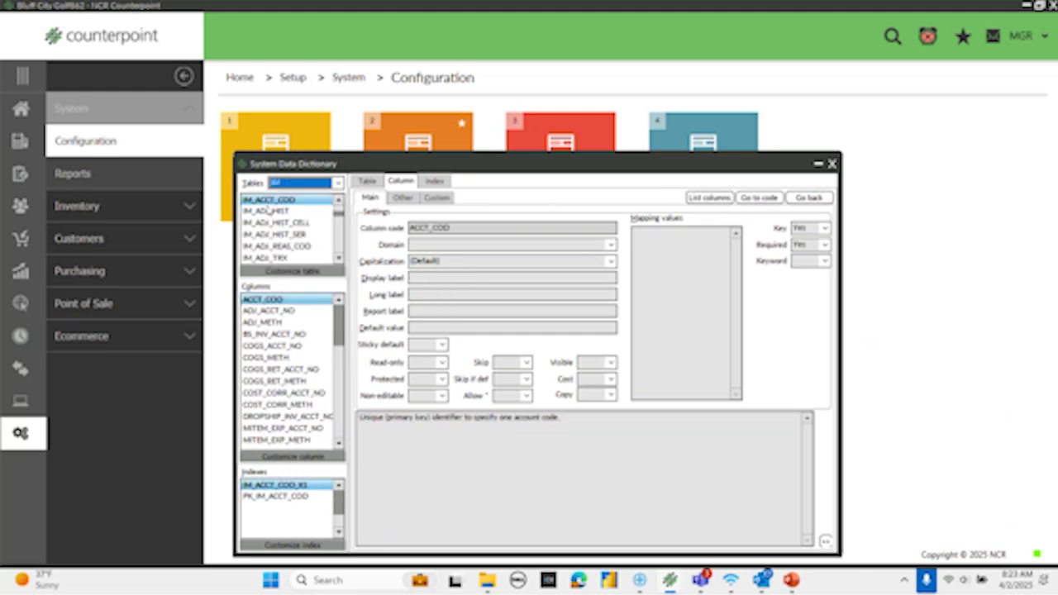
pyautogui.click(268, 211)
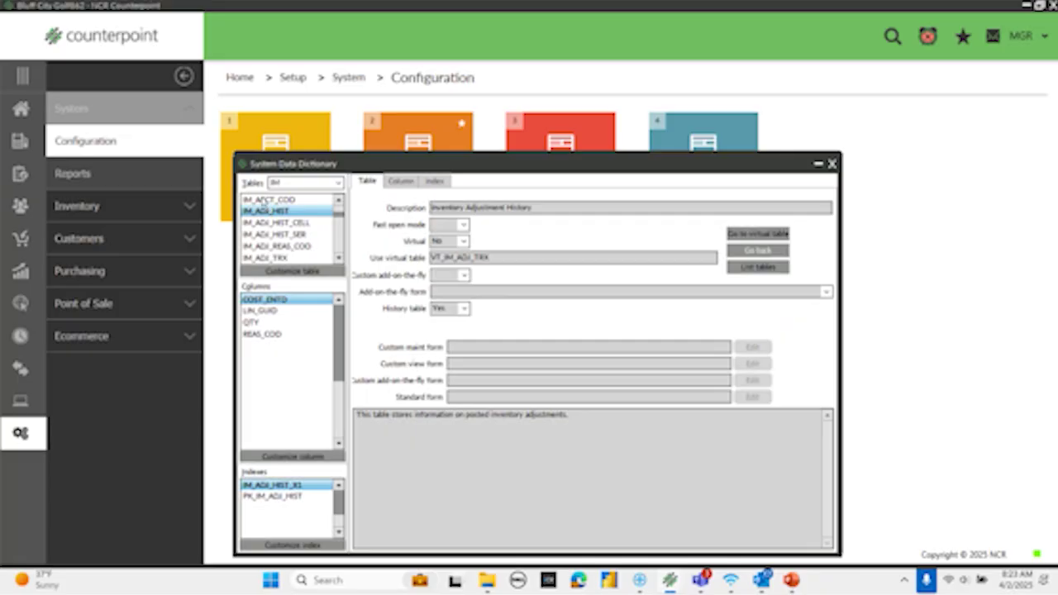
pyautogui.click(262, 199)
pyautogui.write('_item')
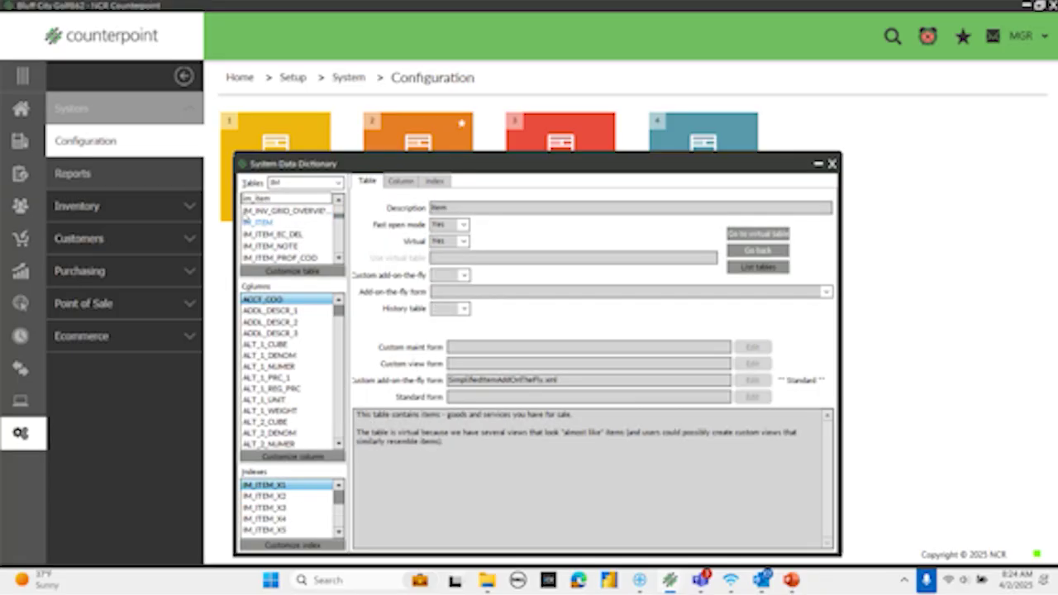
pyautogui.click(268, 224)
# - Select the ITEM_NO column and create its editable customization entry
pyautogui.click(268, 311)
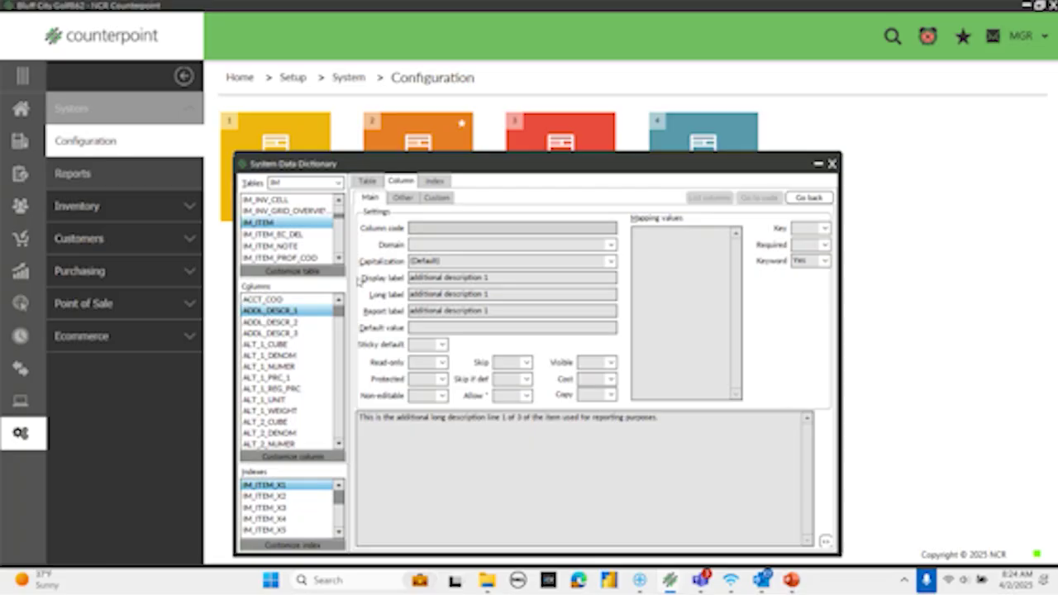
pyautogui.write('item')
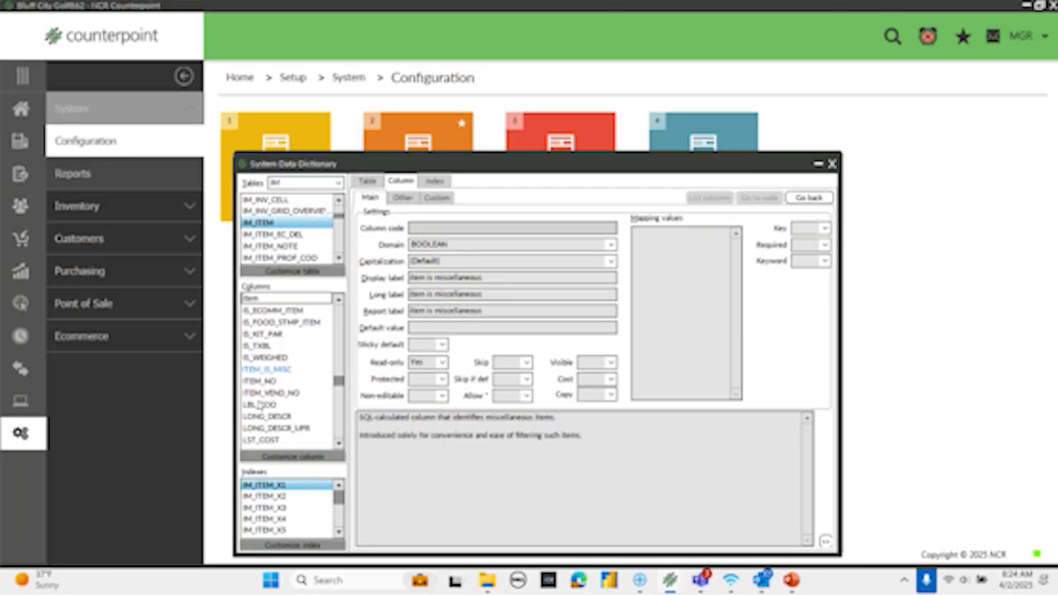
pyautogui.click(257, 382)
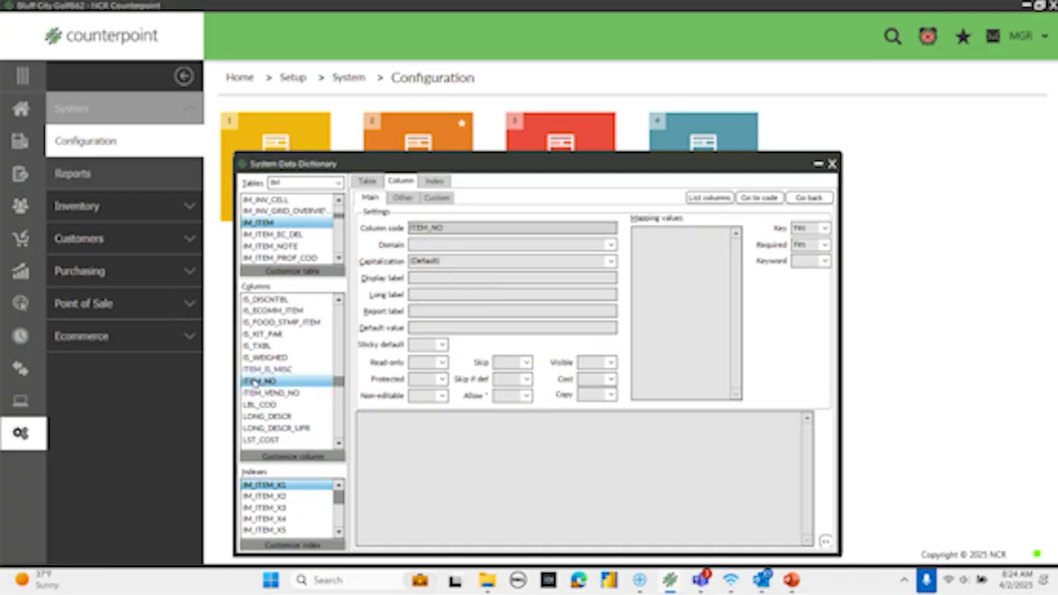
pyautogui.click(284, 458)
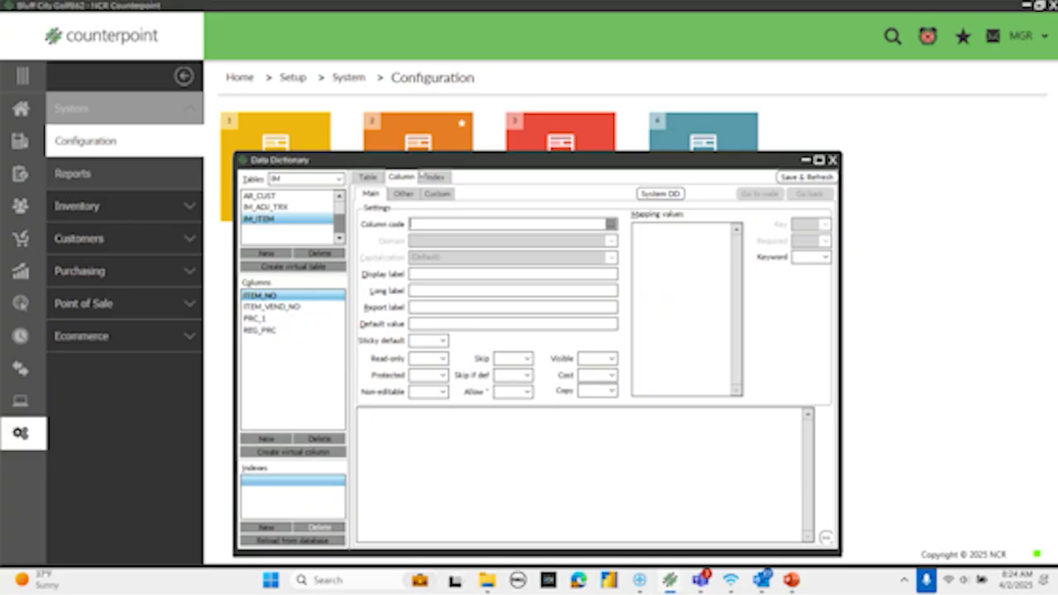
# - Set the ITEM_NO lookup table to the VI_IM_ITEM_WITH_INV view
pyautogui.click(402, 194)
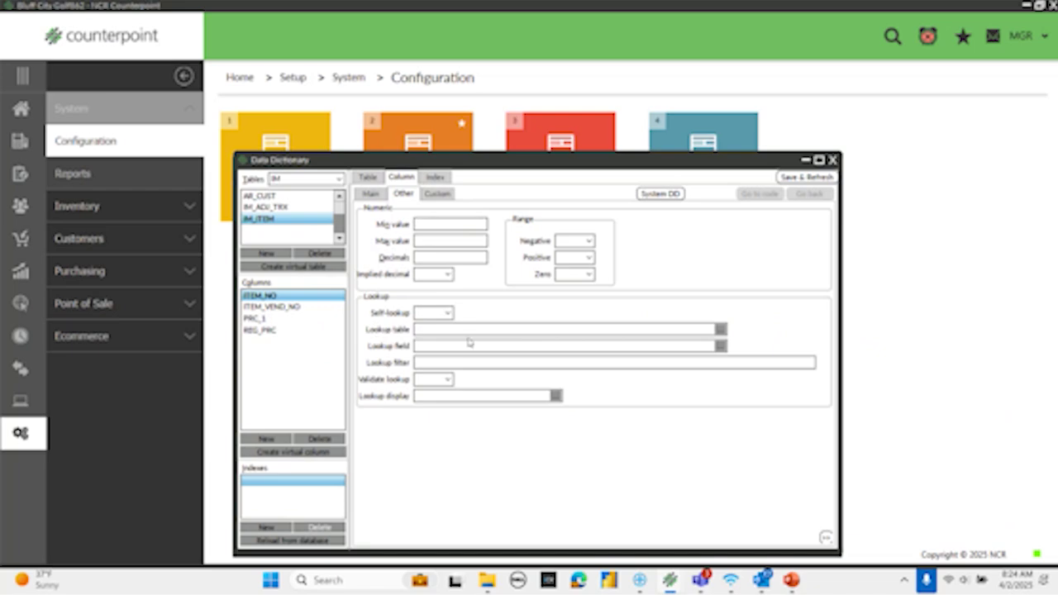
pyautogui.click(721, 329)
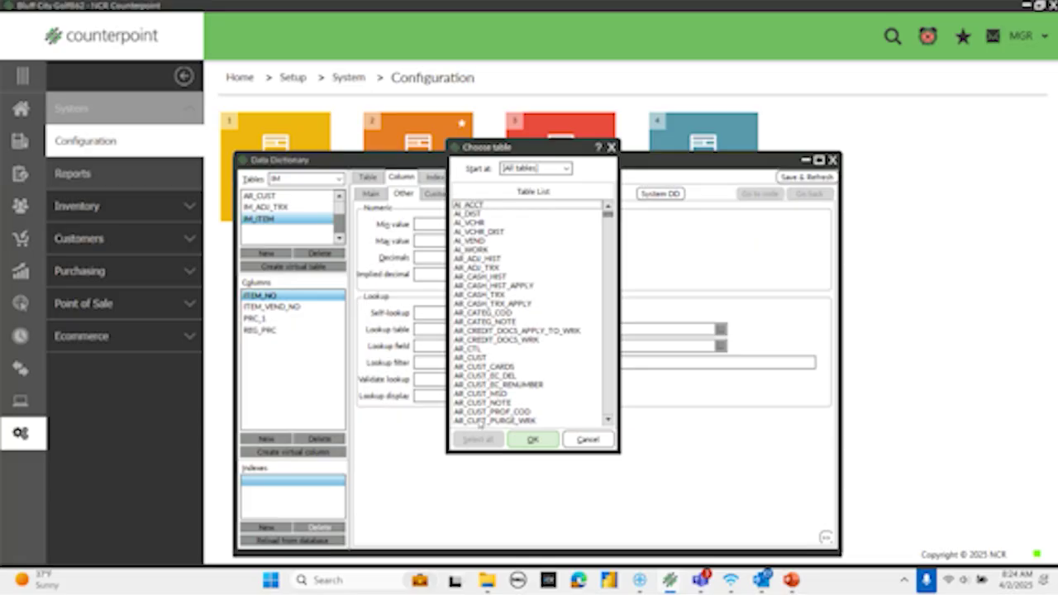
pyautogui.click(566, 169)
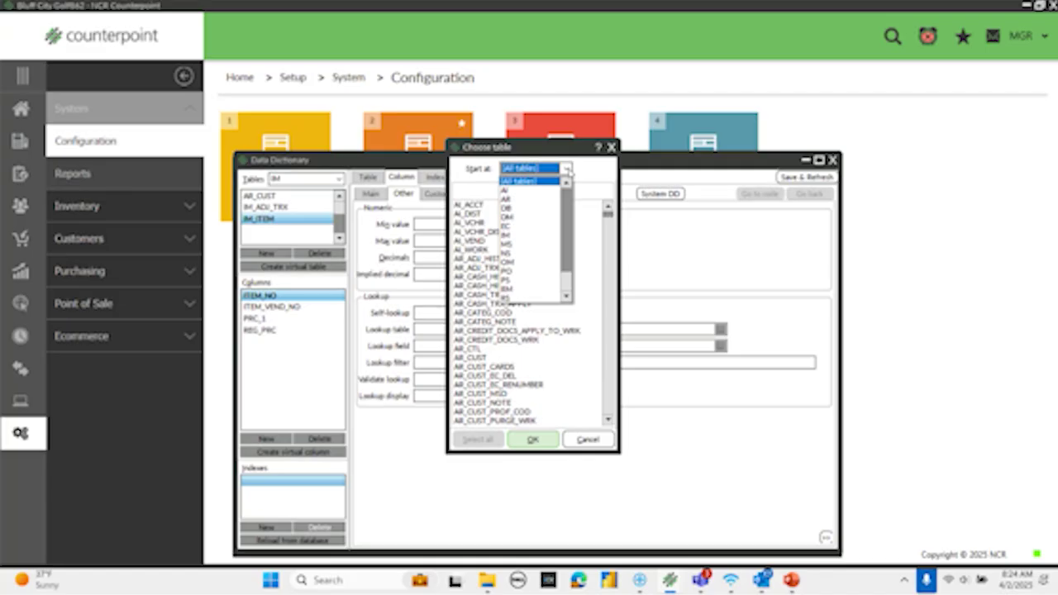
pyautogui.scroll(-3, 533, 240)
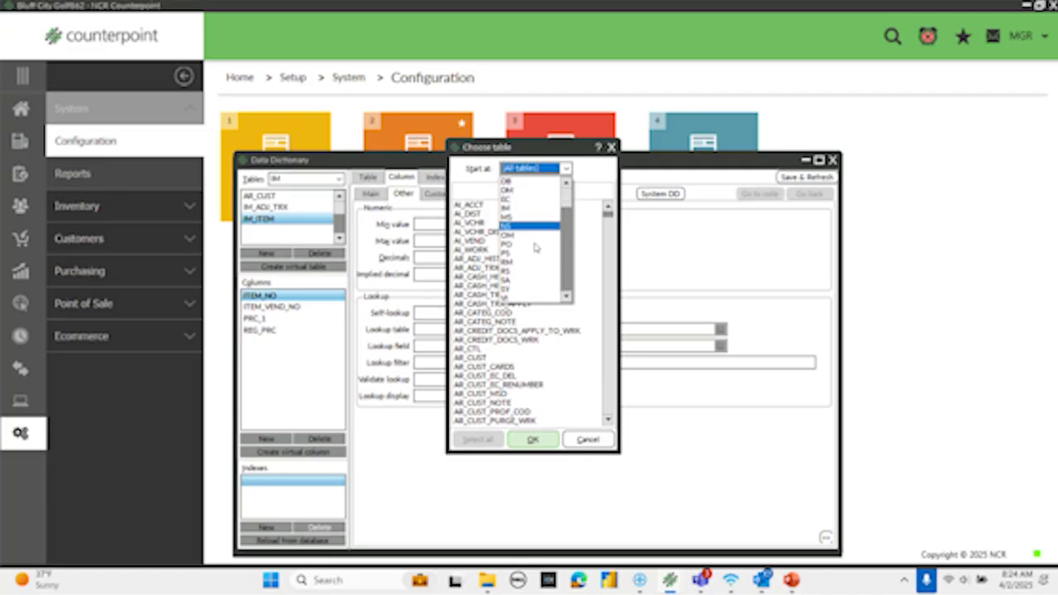
pyautogui.click(520, 299)
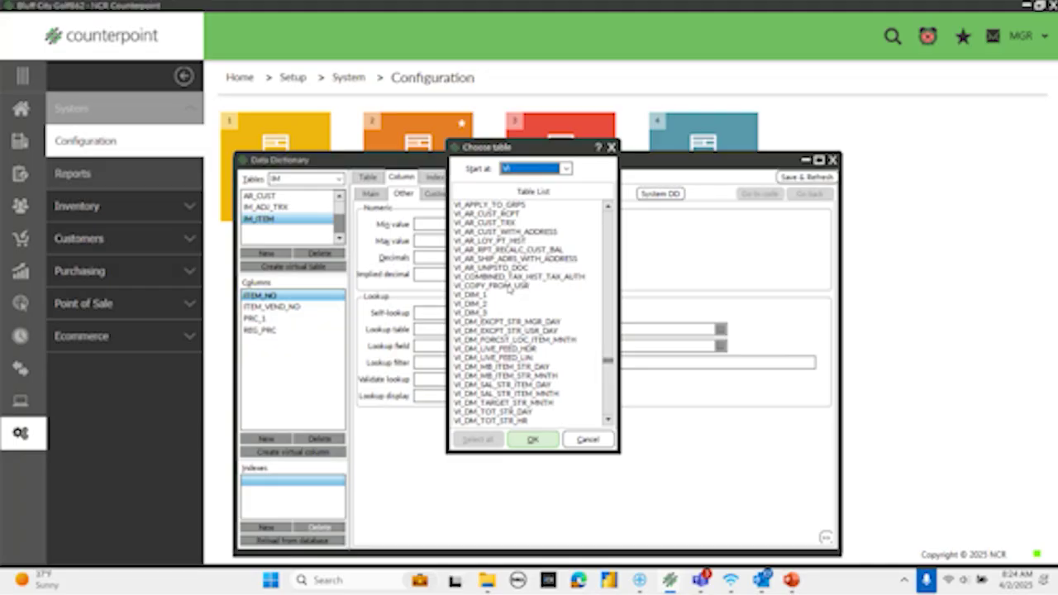
pyautogui.scroll(-7, 510, 286)
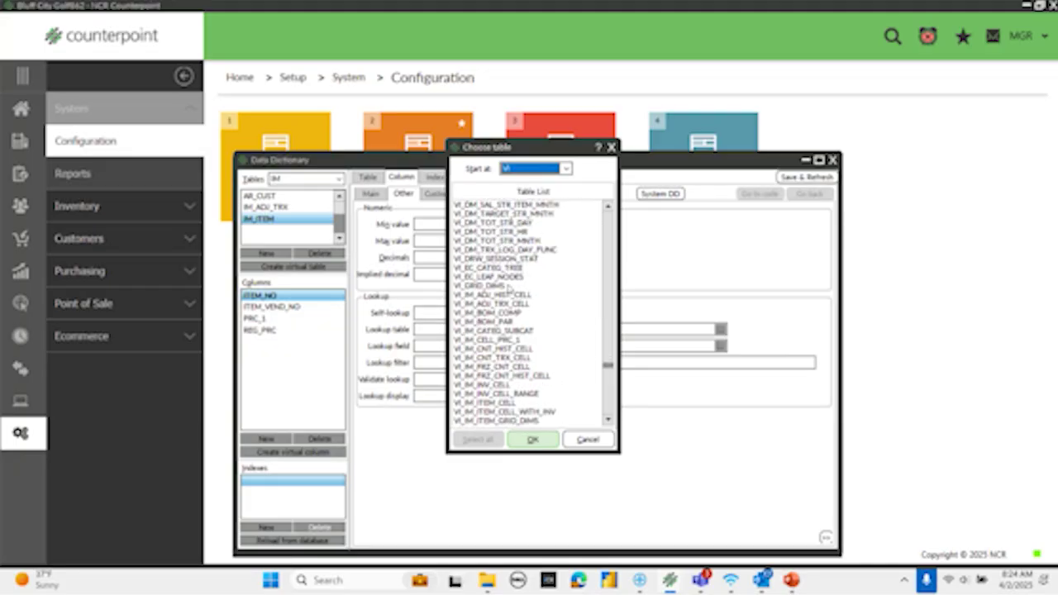
pyautogui.scroll(-2, 513, 330)
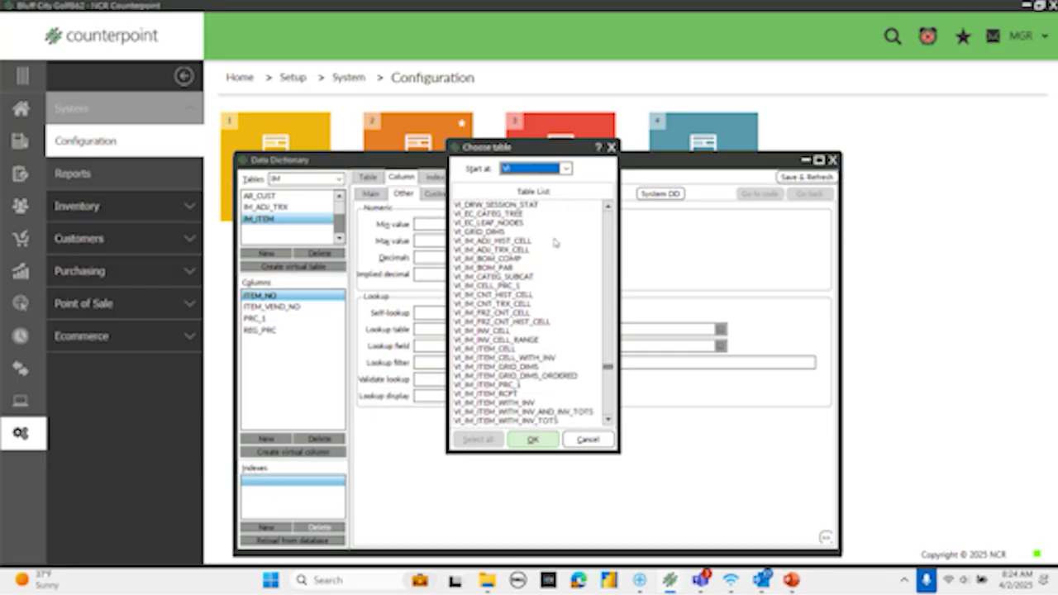
pyautogui.click(506, 402)
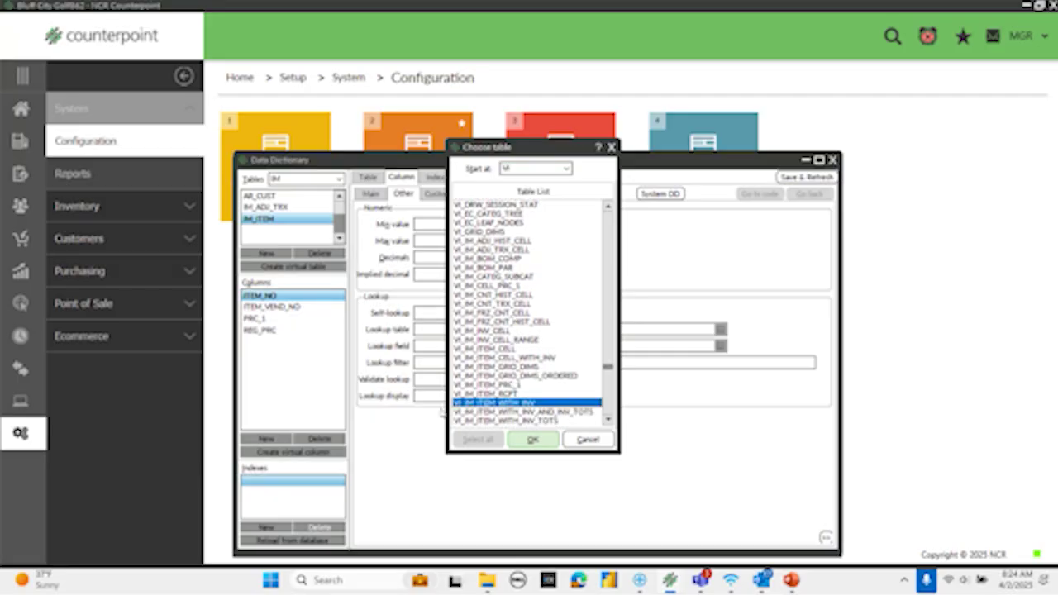
pyautogui.click(532, 441)
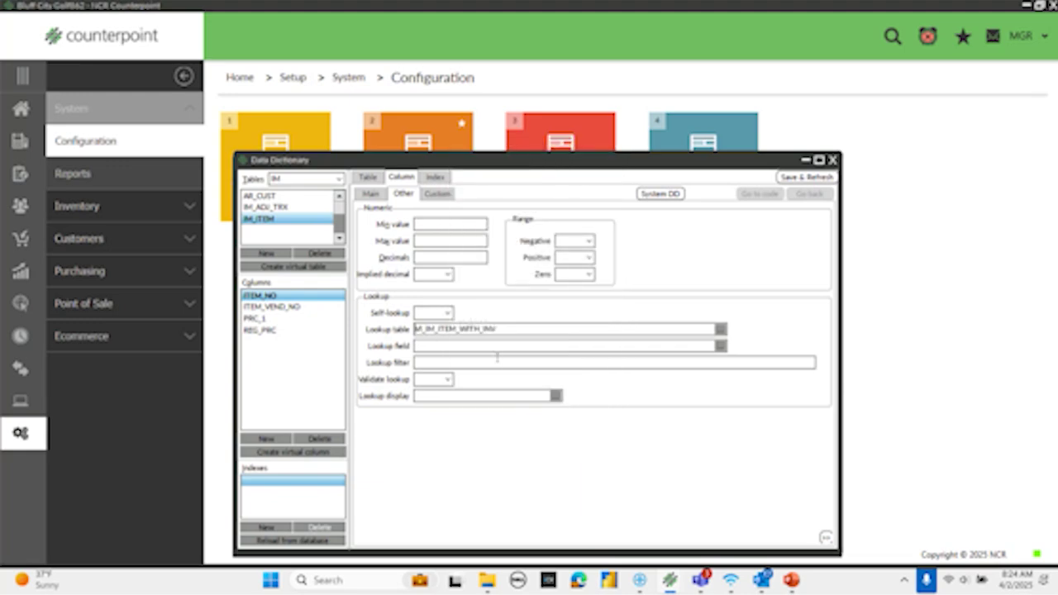
# - Set the lookup field to ITEM_NO and close the Data Dictionary
pyautogui.click(720, 347)
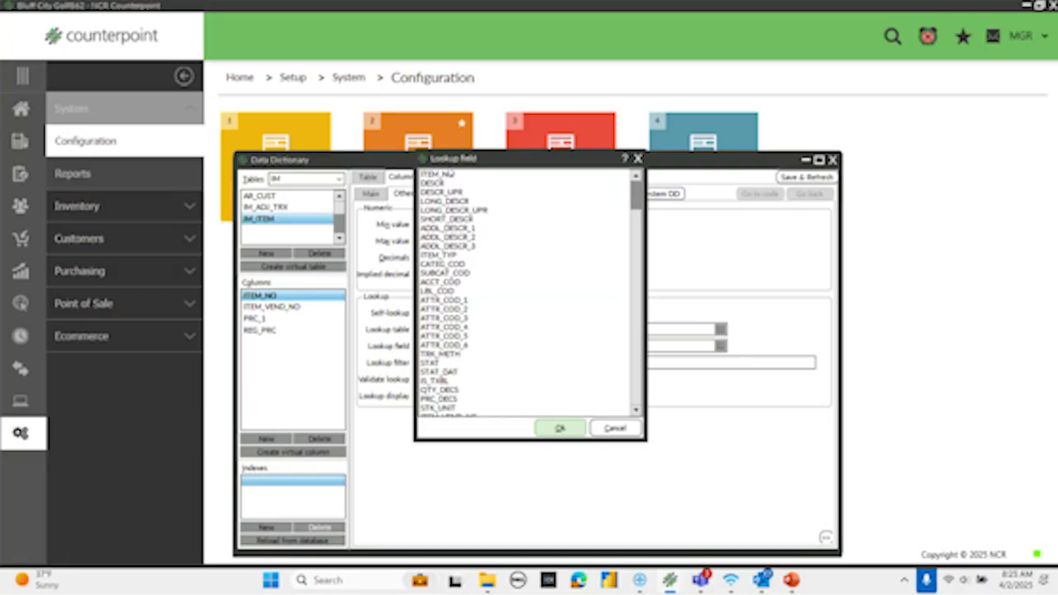
pyautogui.click(451, 175)
pyautogui.click(559, 428)
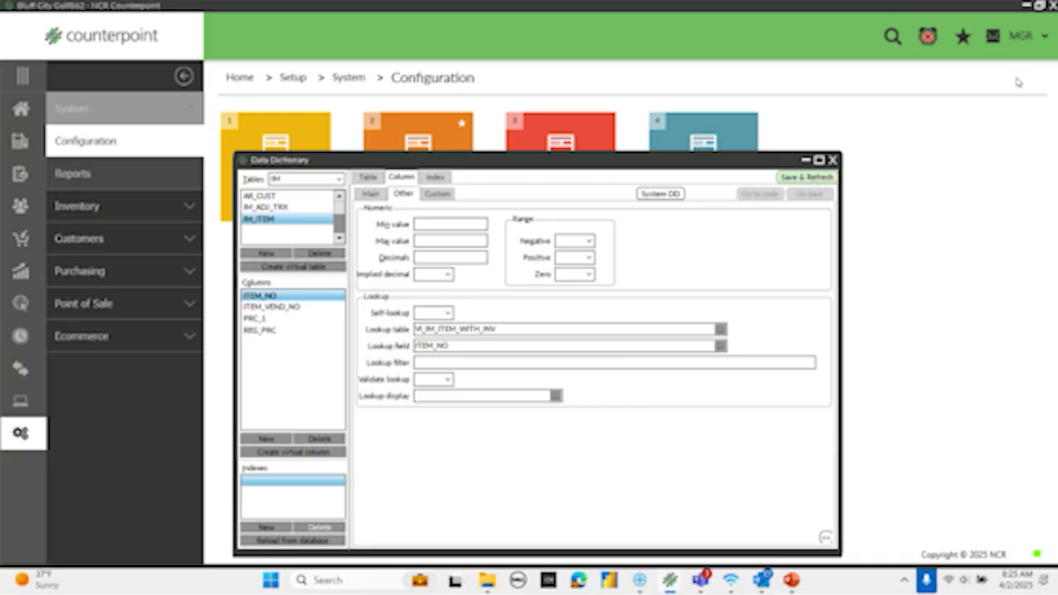
pyautogui.click(833, 160)
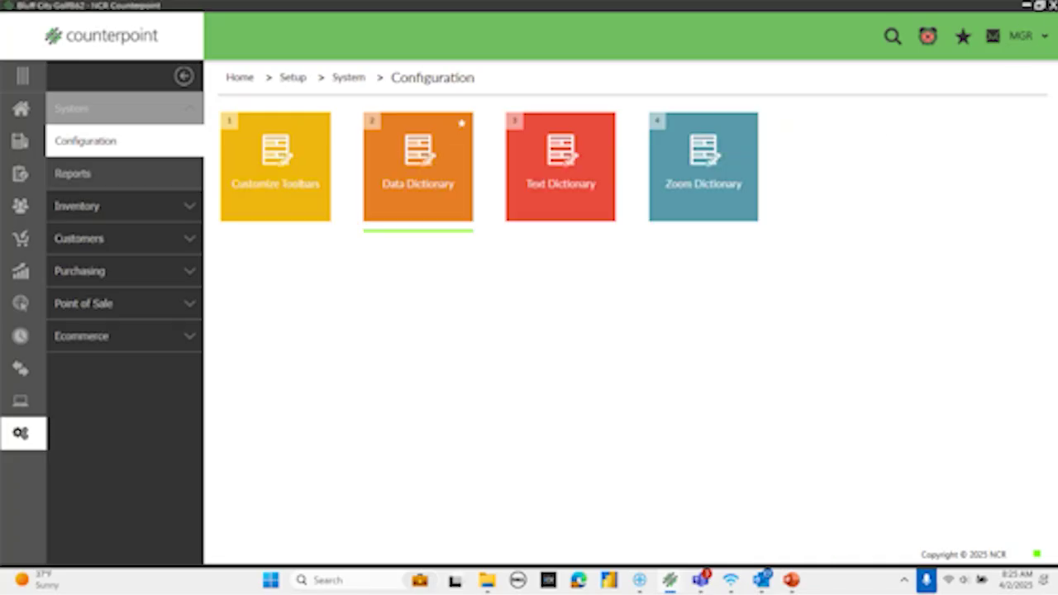
# - Exit Counterpoint and relaunch NCR Counterpoint862 from the Start menu's All apps list
pyautogui.click(549, 317)
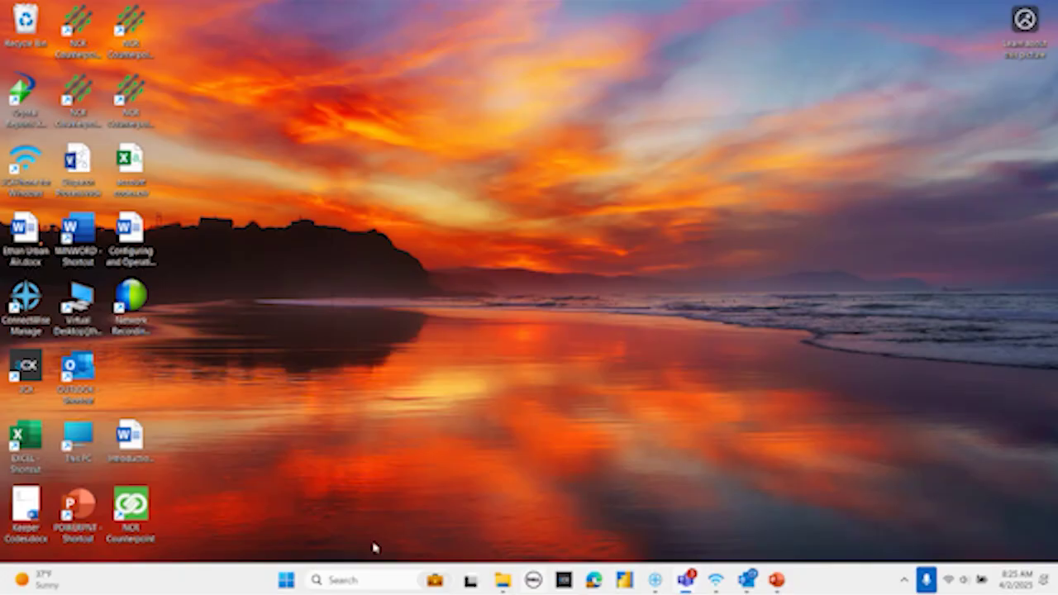
pyautogui.press('super')
pyautogui.click(686, 136)
pyautogui.scroll(-12, 482, 281)
pyautogui.scroll(-3, 482, 291)
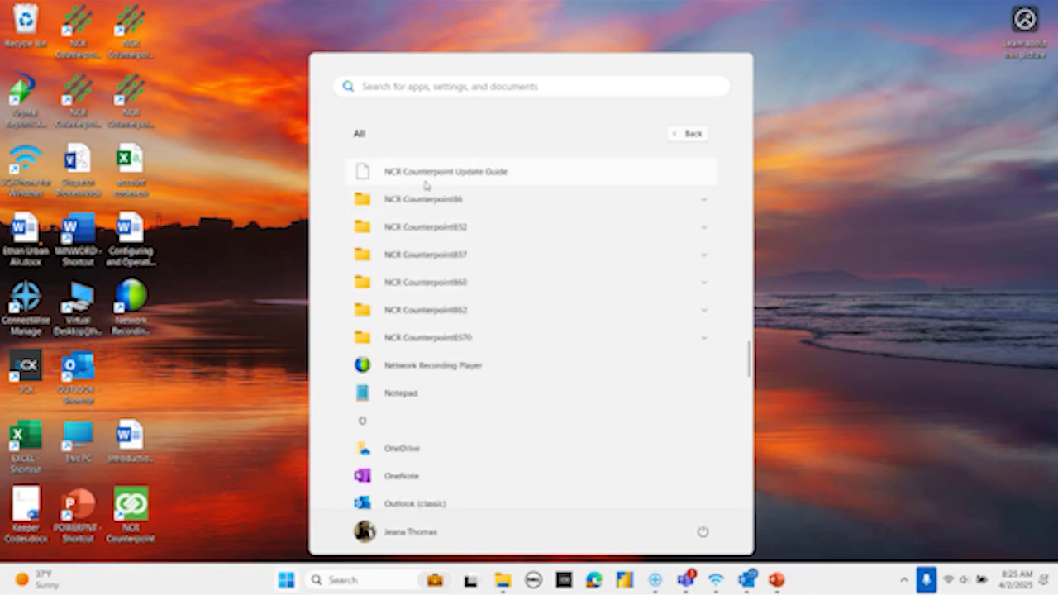
pyautogui.click(422, 310)
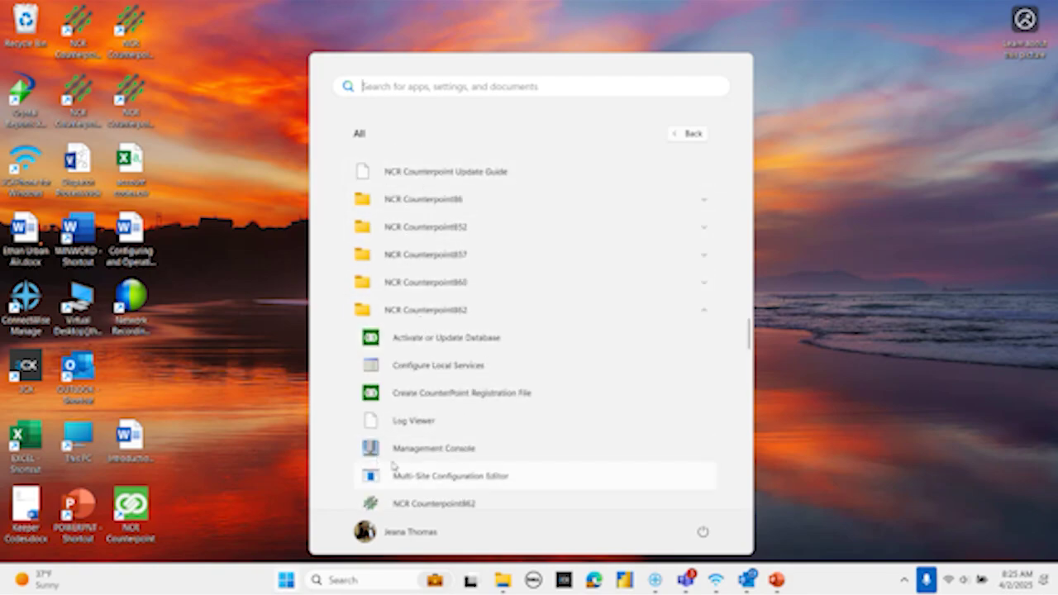
pyautogui.click(423, 505)
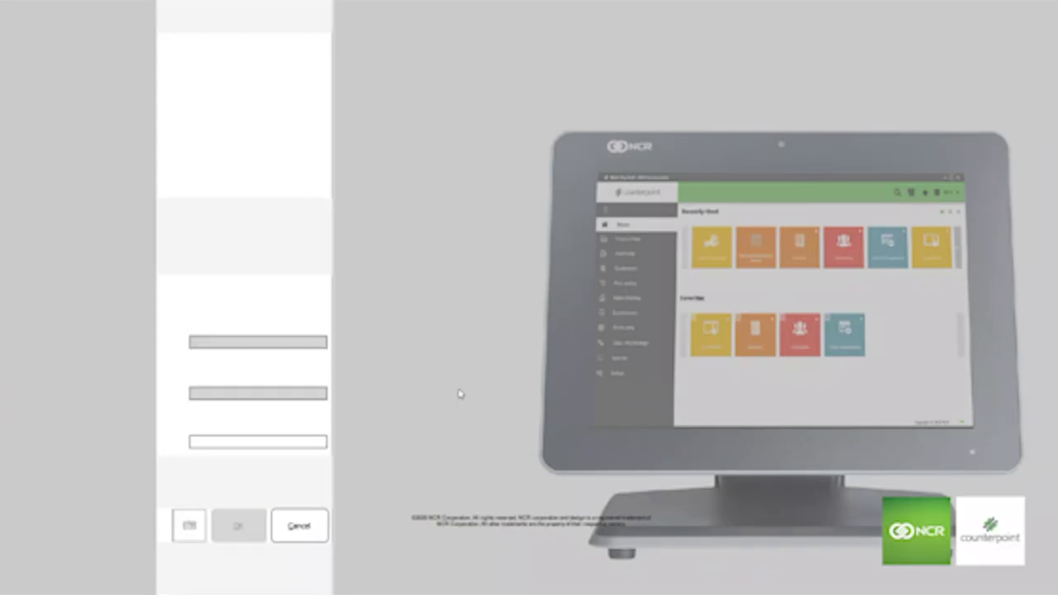
# - Sign back in to Counterpoint with the account password and open the Inventory section
pyautogui.write('********')
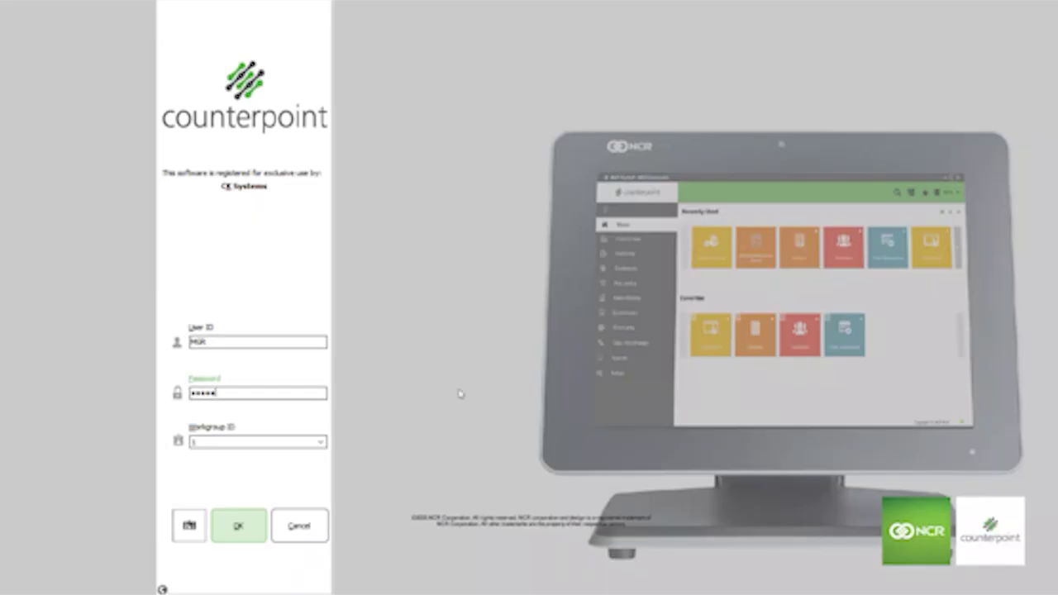
pyautogui.press('Return')
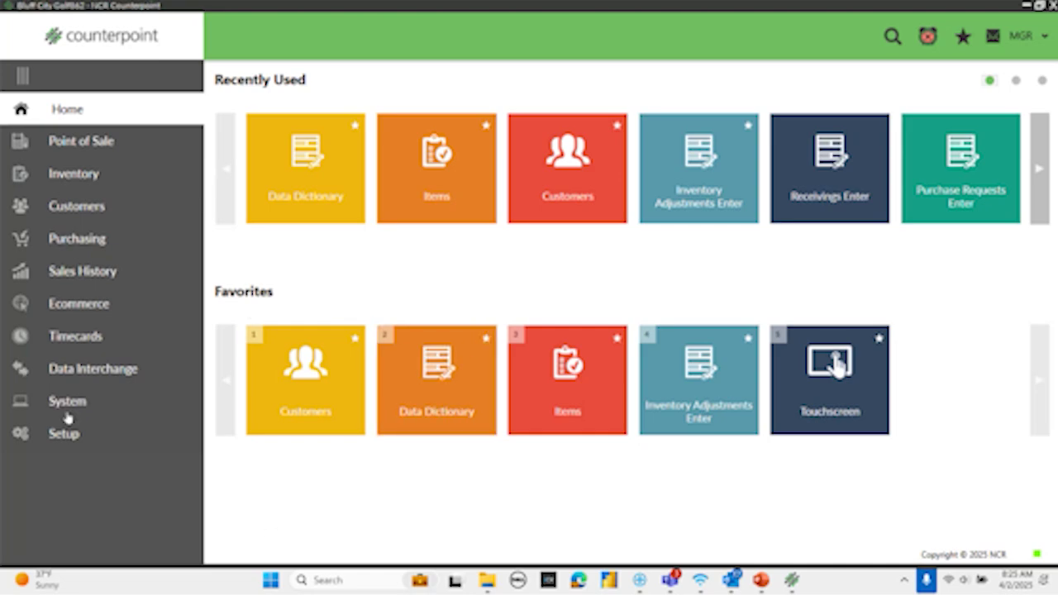
pyautogui.click(74, 173)
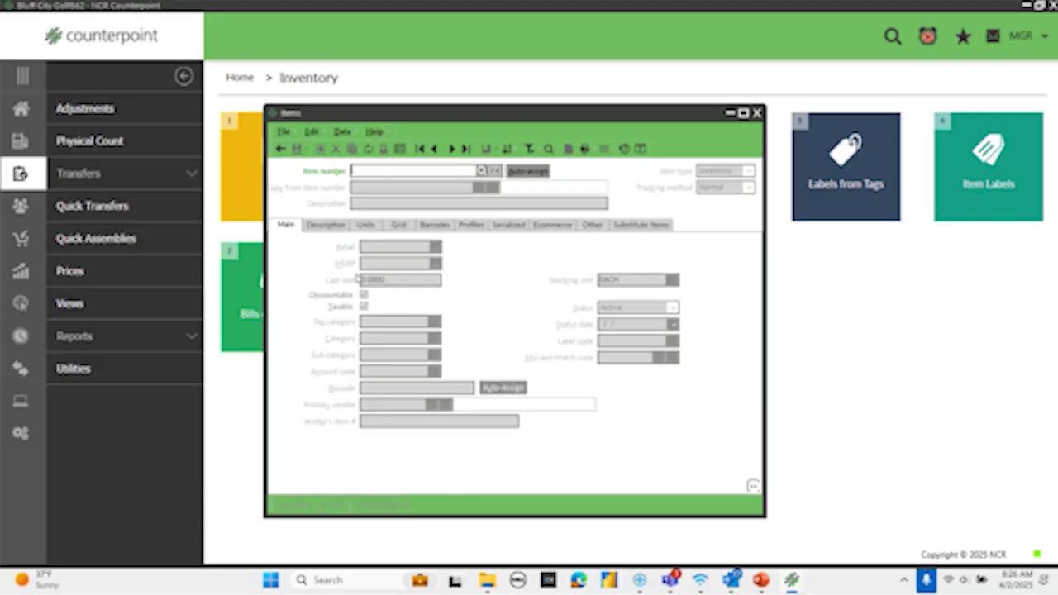
# - Load the next item record, cancel to clear the Items form, and open the Item number lookup
pyautogui.click(452, 148)
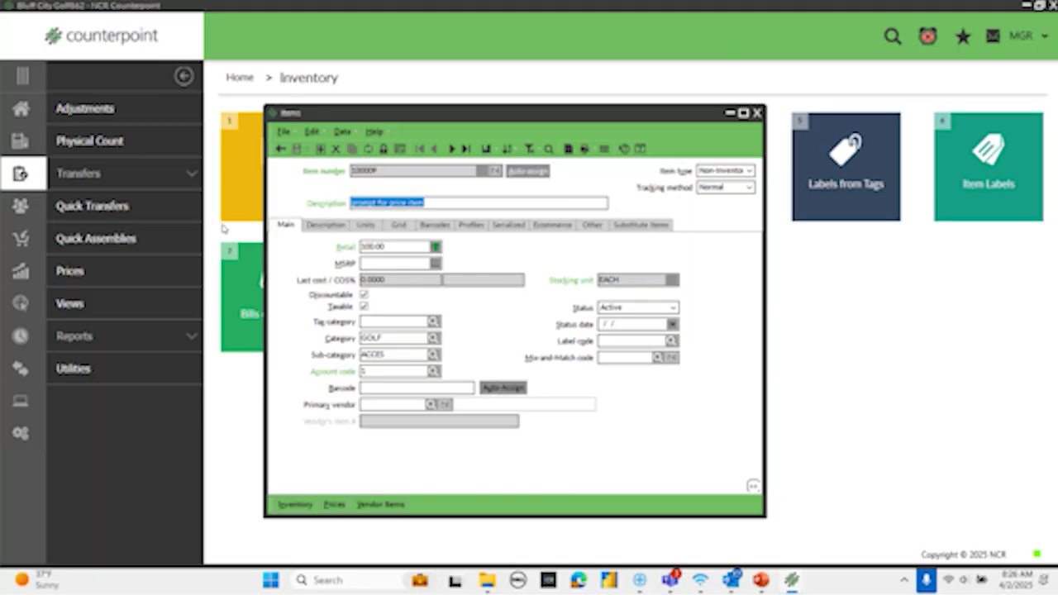
pyautogui.click(280, 148)
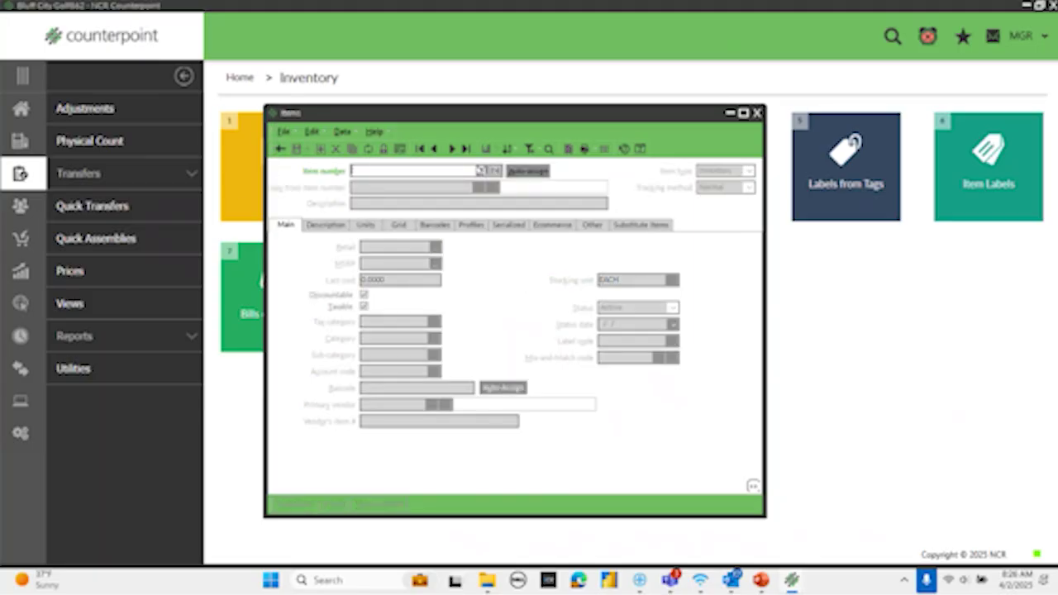
pyautogui.click(481, 171)
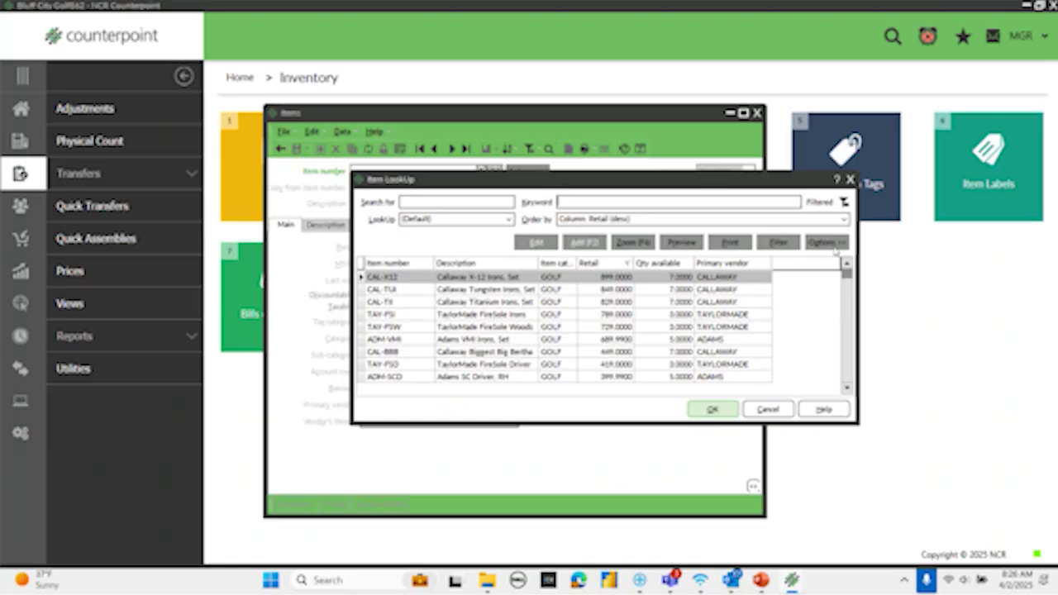
# - In the lookup's Column designer, add Qty on hand as a visible column placed above Primary vendor
pyautogui.click(828, 243)
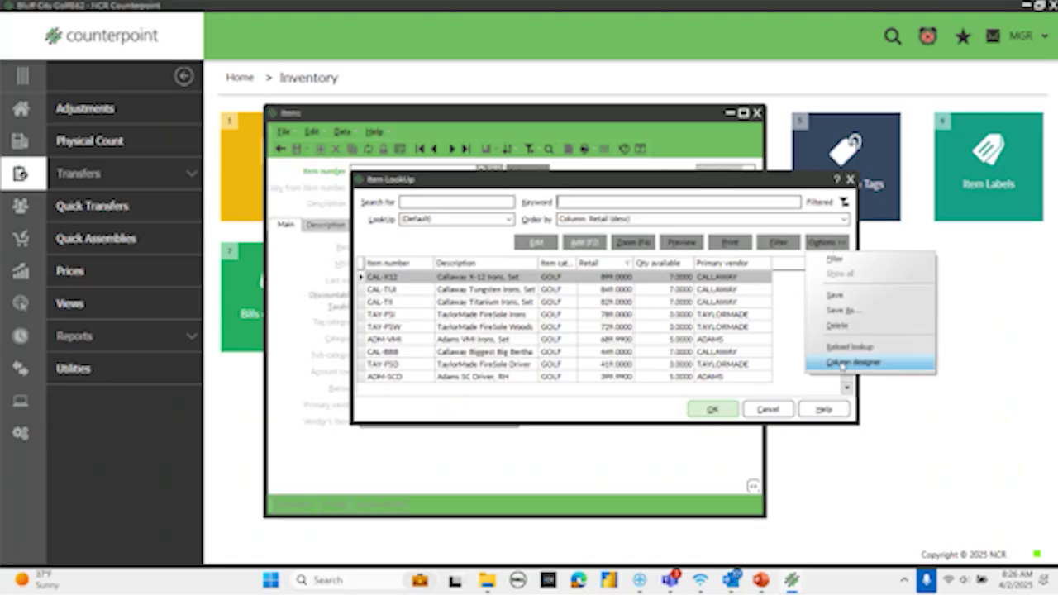
pyautogui.click(844, 365)
pyautogui.click(317, 349)
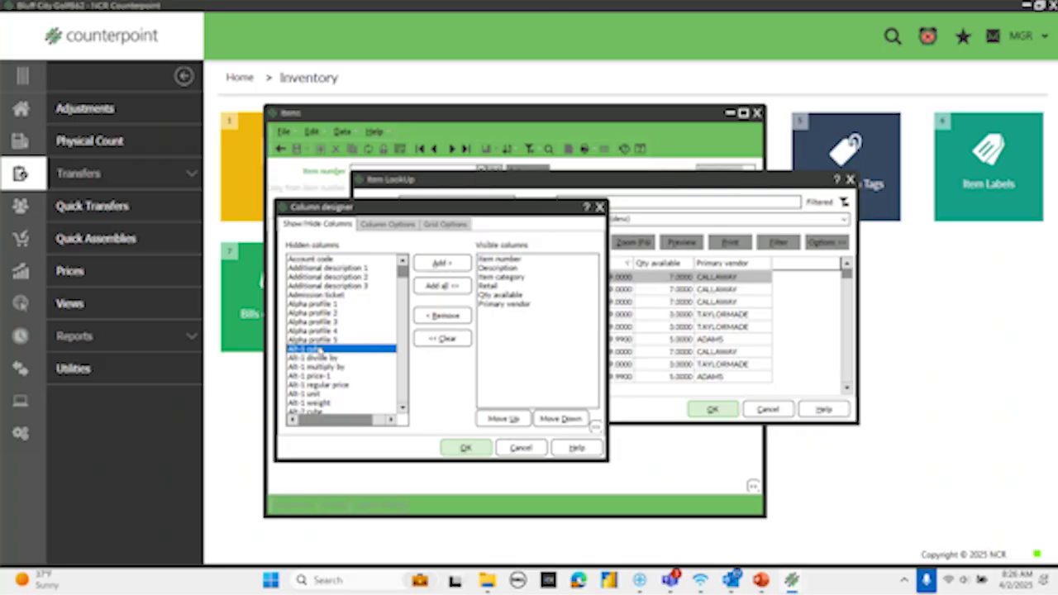
pyautogui.press('q')
pyautogui.scroll(-2, 409, 411)
pyautogui.scroll(-3, 410, 411)
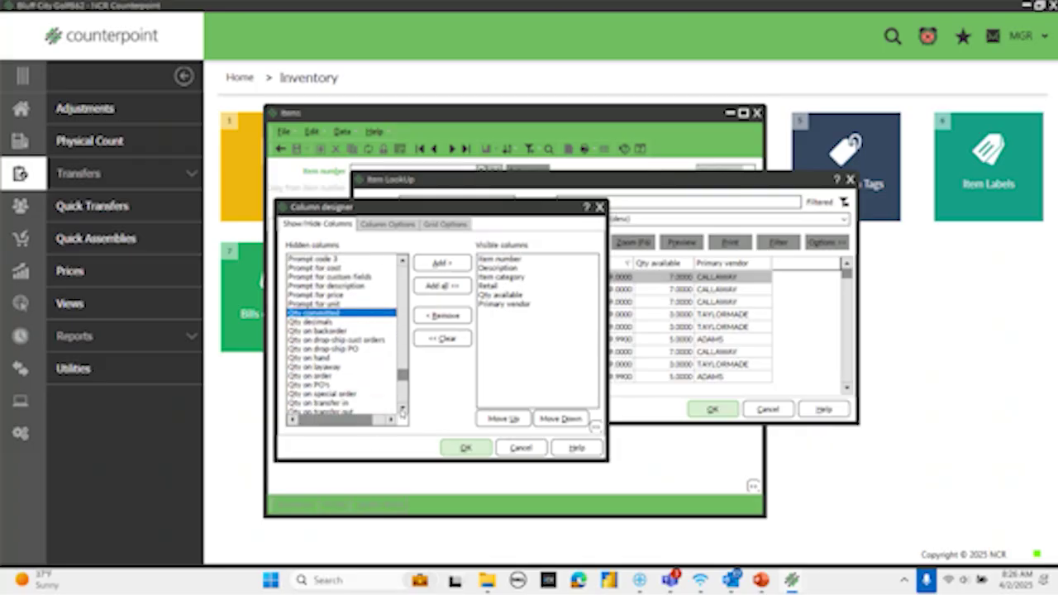
pyautogui.scroll(-2, 341, 334)
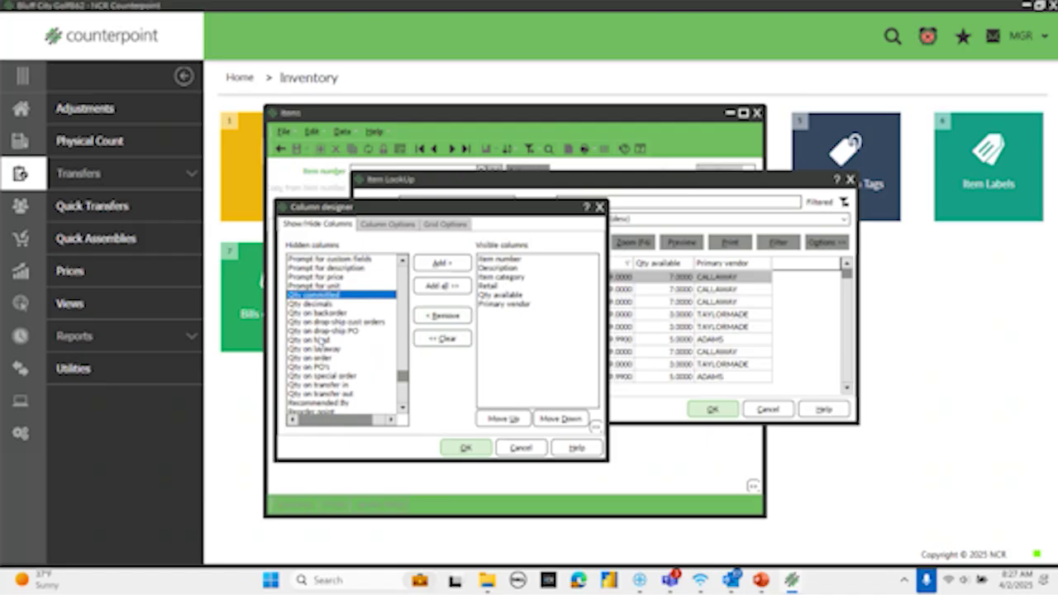
pyautogui.doubleClick(321, 340)
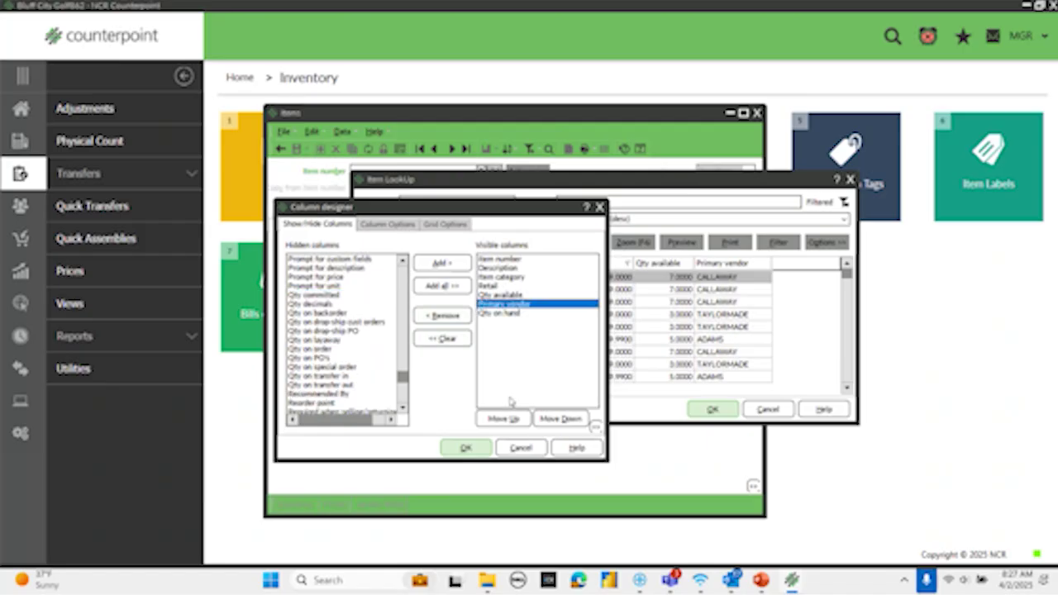
pyautogui.click(561, 418)
pyautogui.click(465, 447)
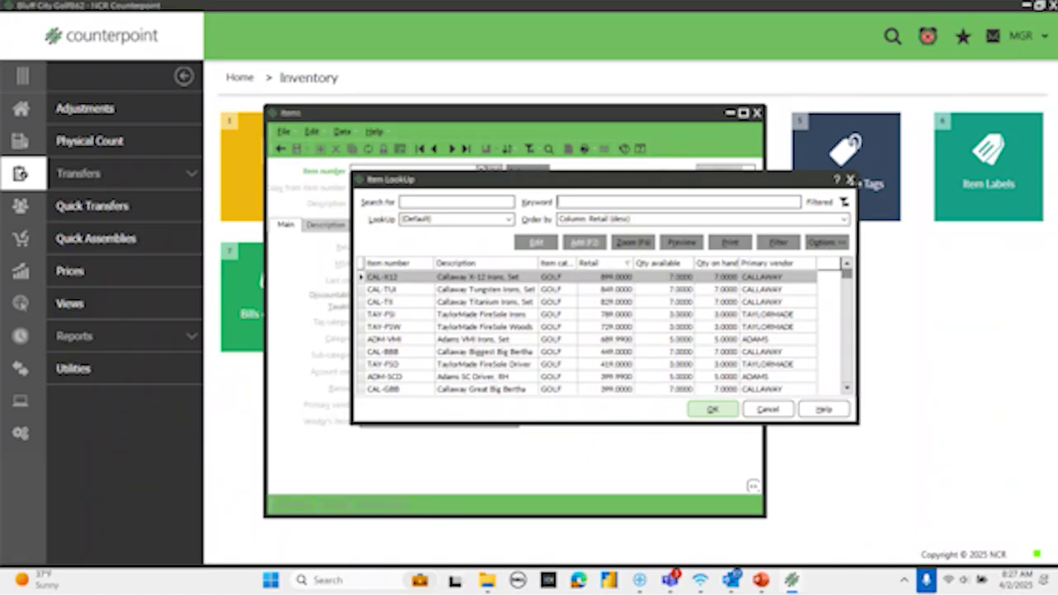
# - Close the item lookup and Items form and return to the Counterpoint home page
pyautogui.click(851, 178)
pyautogui.click(756, 114)
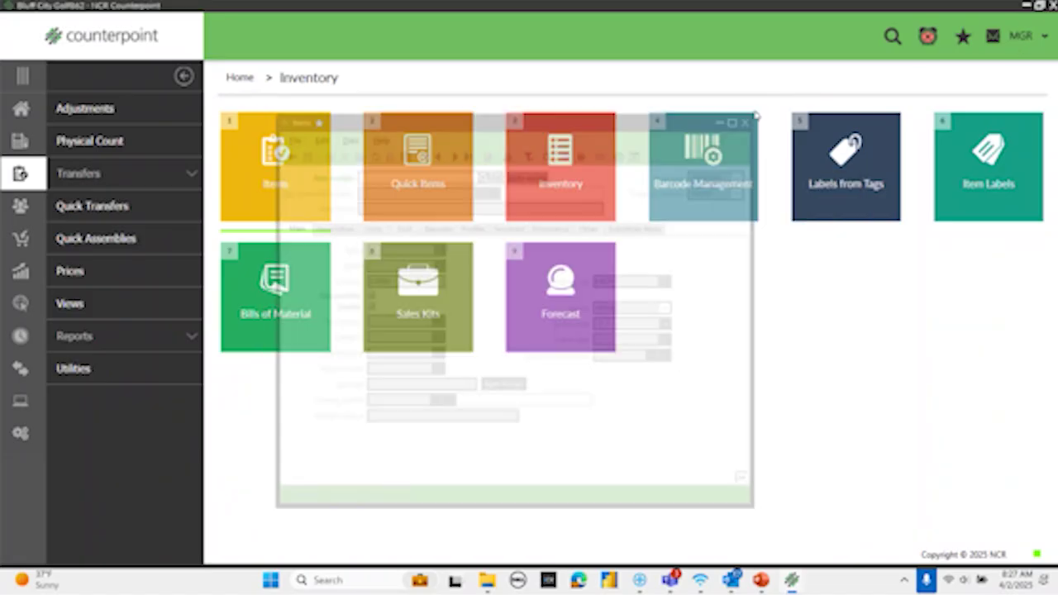
pyautogui.click(22, 111)
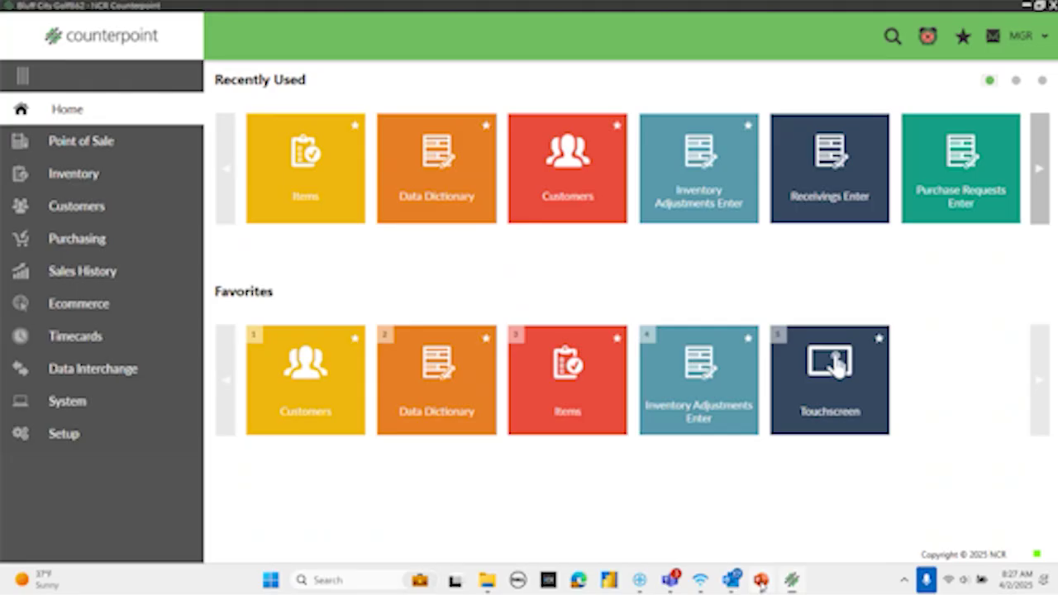
# - In PowerPoint, present the Key Takeaways slide as a slide show from the current slide
pyautogui.click(762, 581)
pyautogui.click(338, 42)
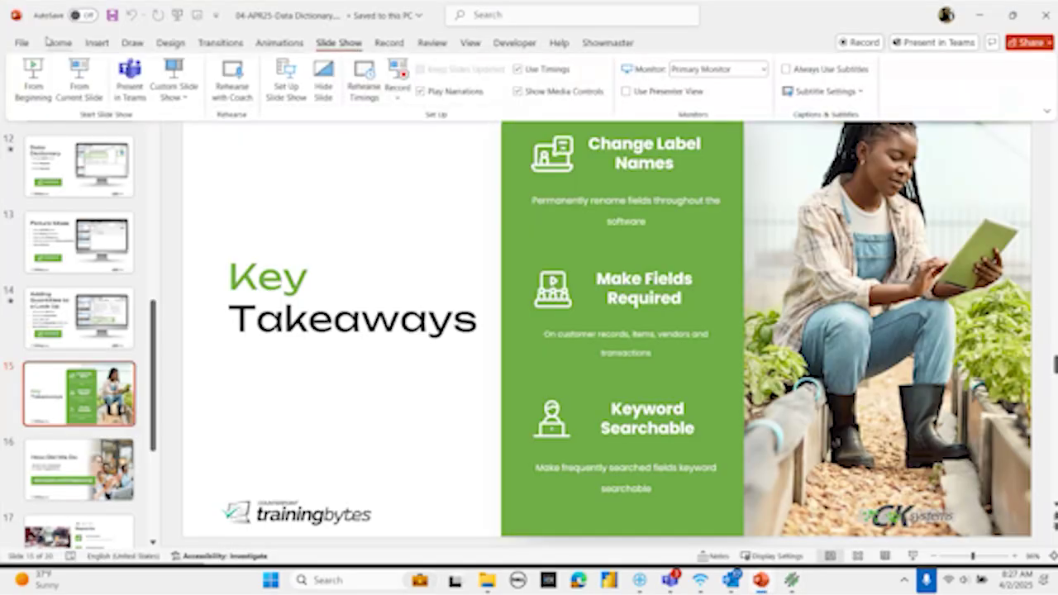
pyautogui.click(80, 81)
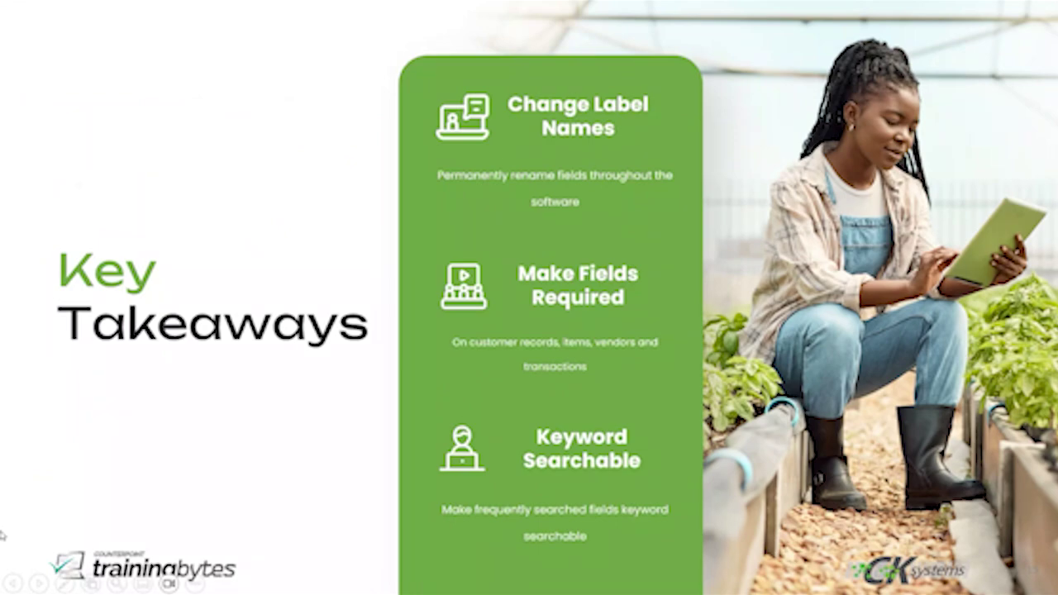